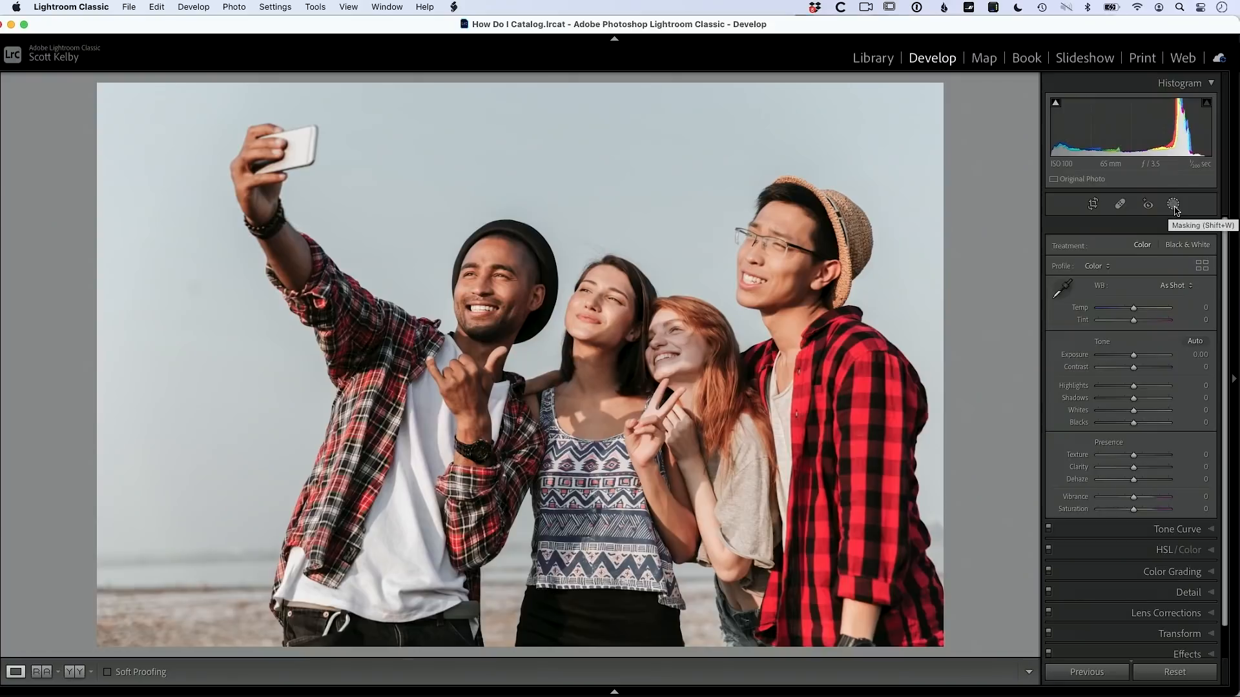
Step: Add a linear gradient mask running from the top of the group selfie down past the faces
left_click(884, 147)
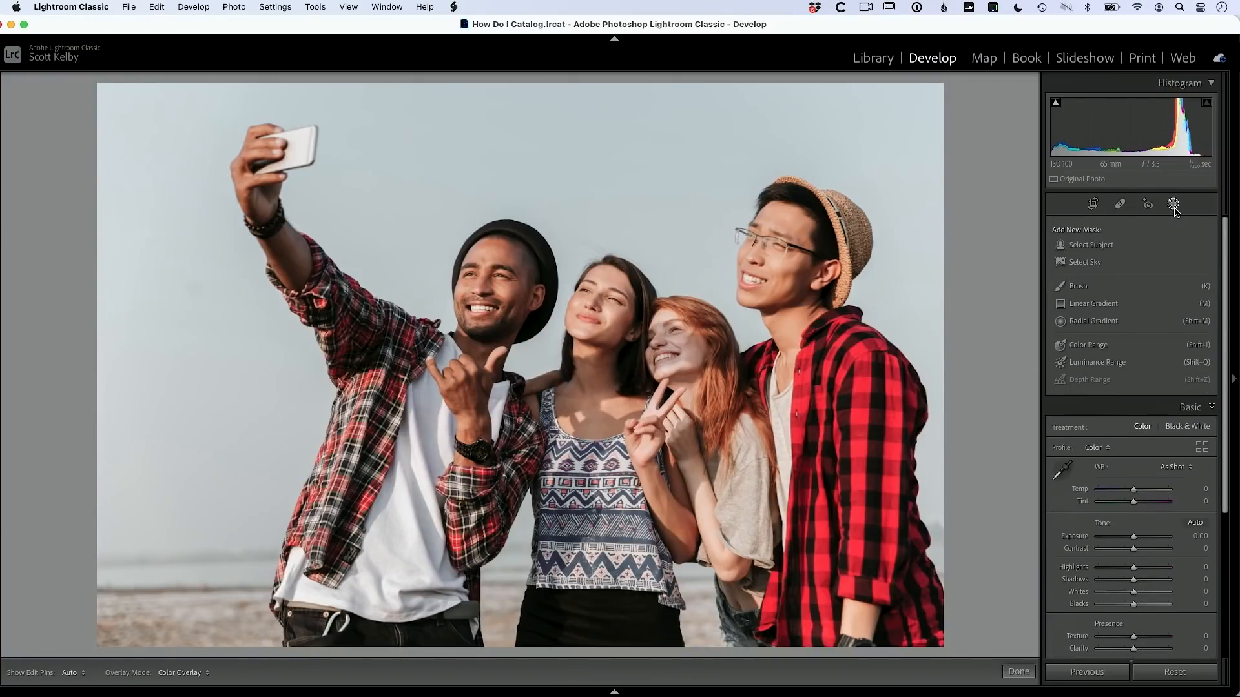
left_click(1104, 304)
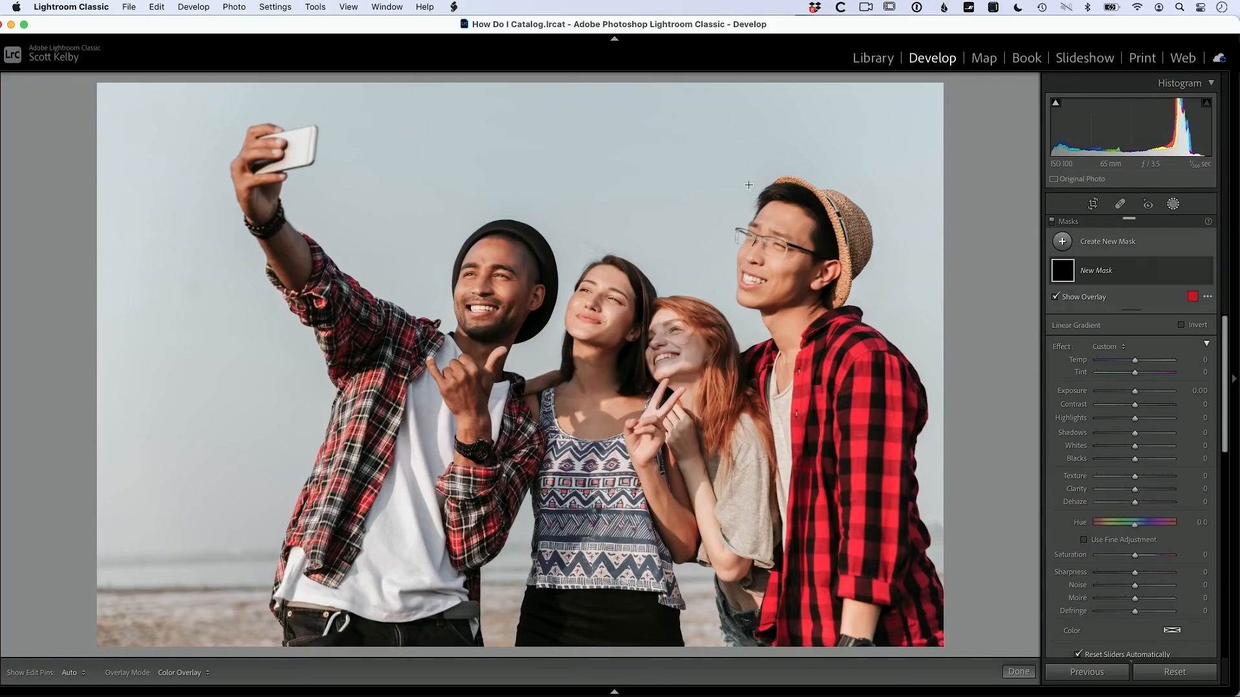
left_click_drag(523, 80, 517, 519)
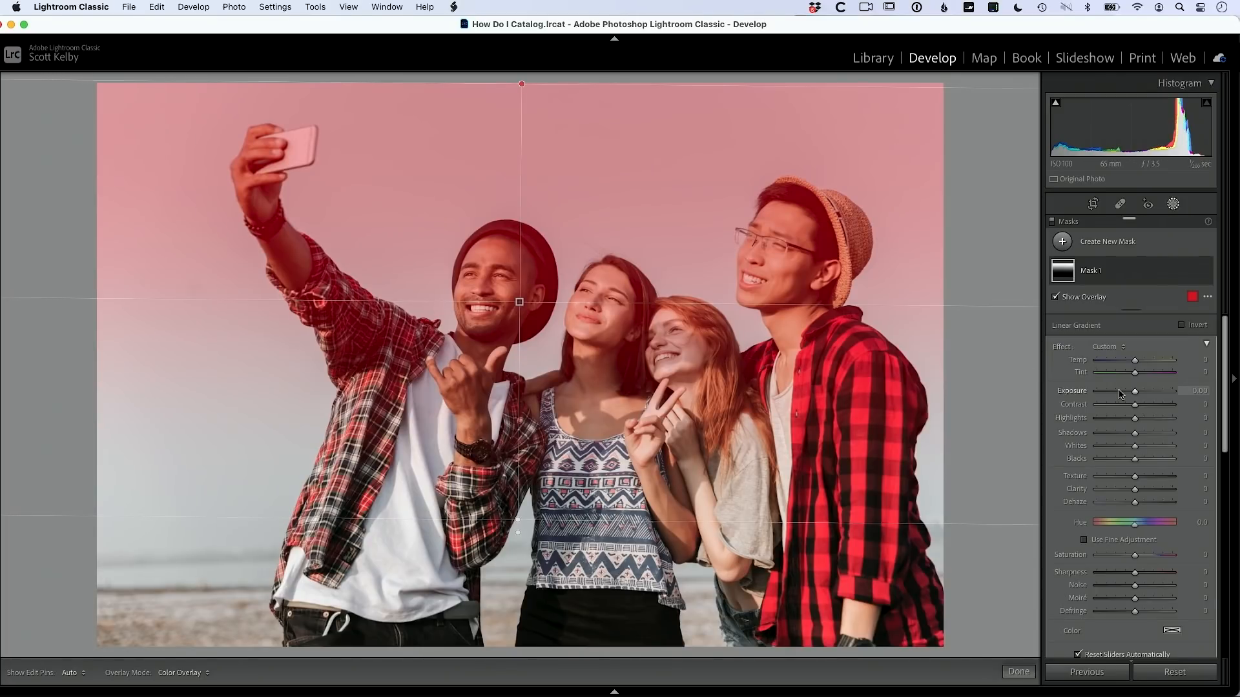
Step: Set the sky gradient mask's Exposure to -1.68 and Temp to -42
left_click_drag(1135, 393, 1120, 397)
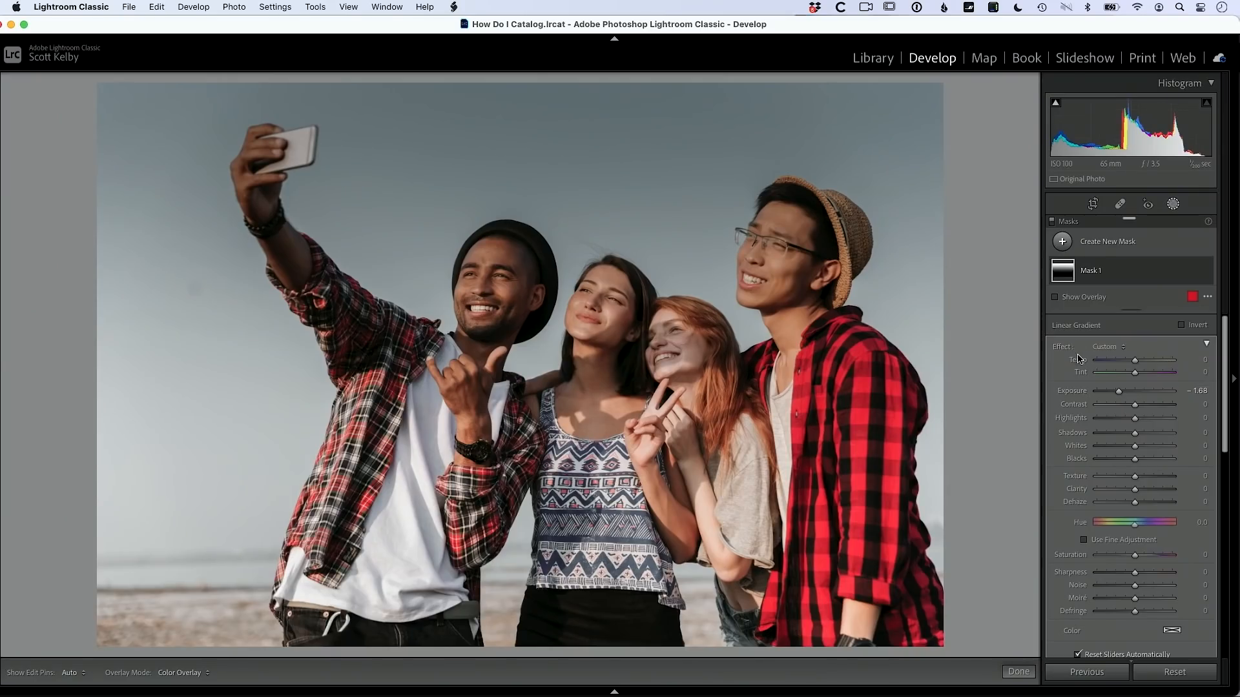
left_click_drag(1135, 362, 1120, 365)
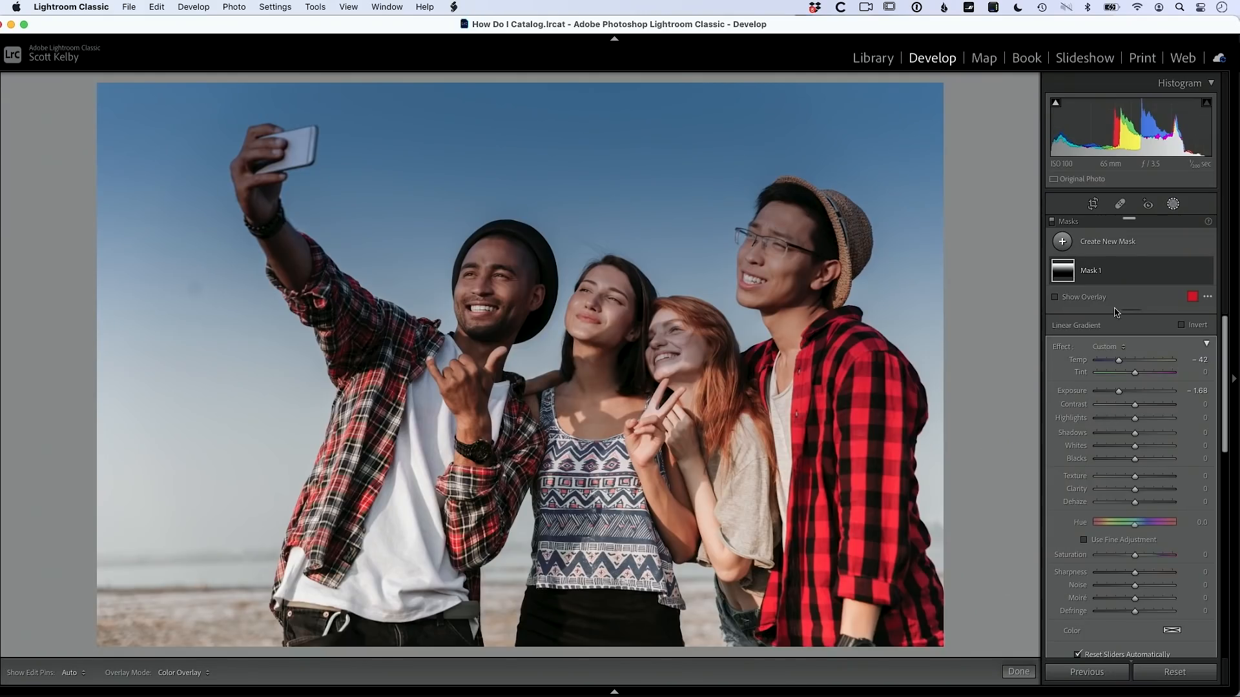
left_click(1119, 268)
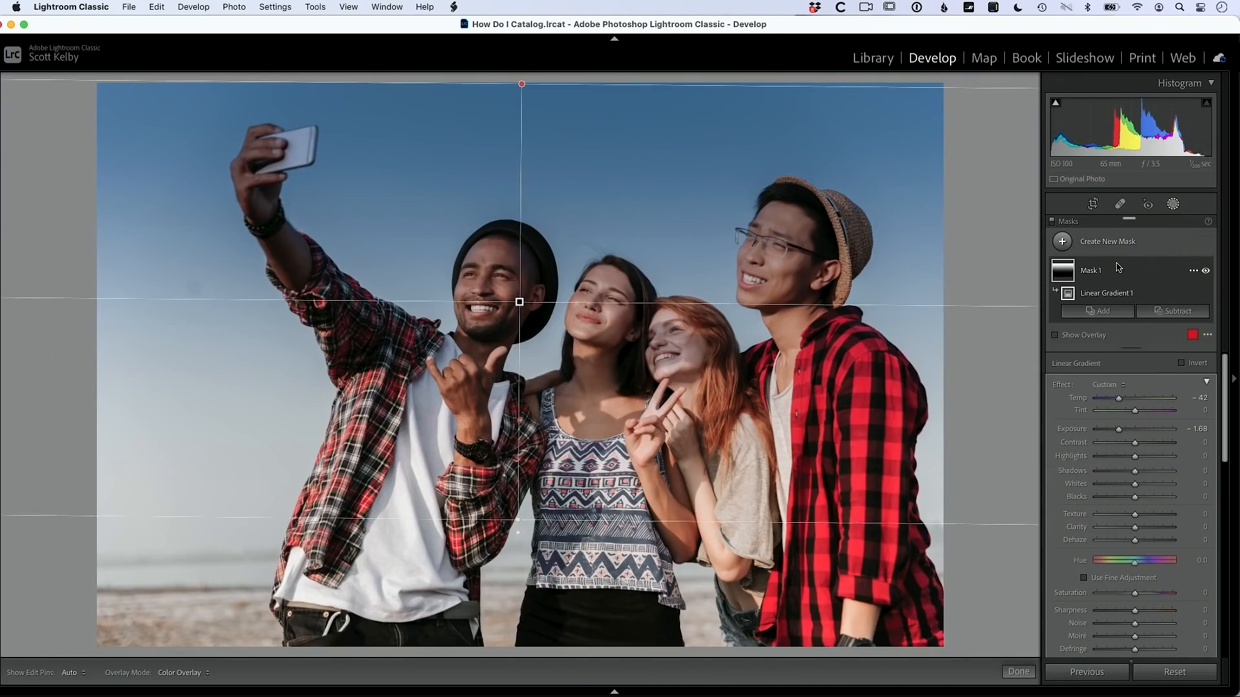
Step: Subtract Select Subject from Mask 1 so the people are excluded
left_click(1167, 316)
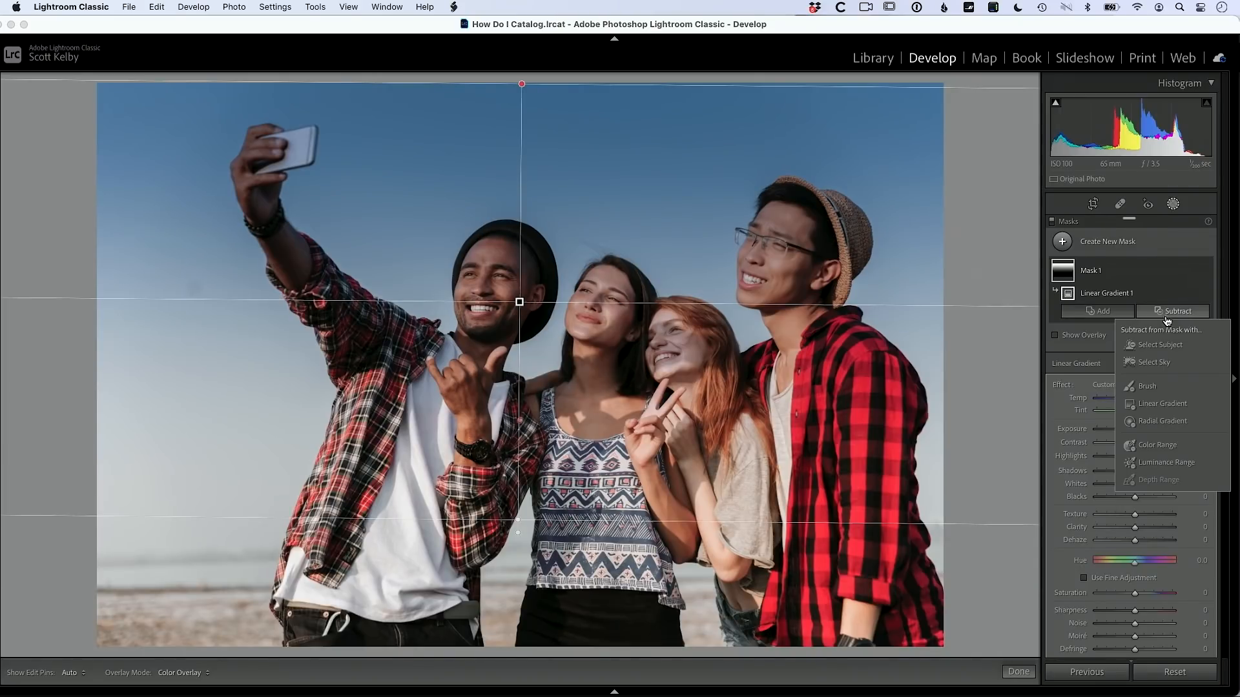
left_click(1166, 349)
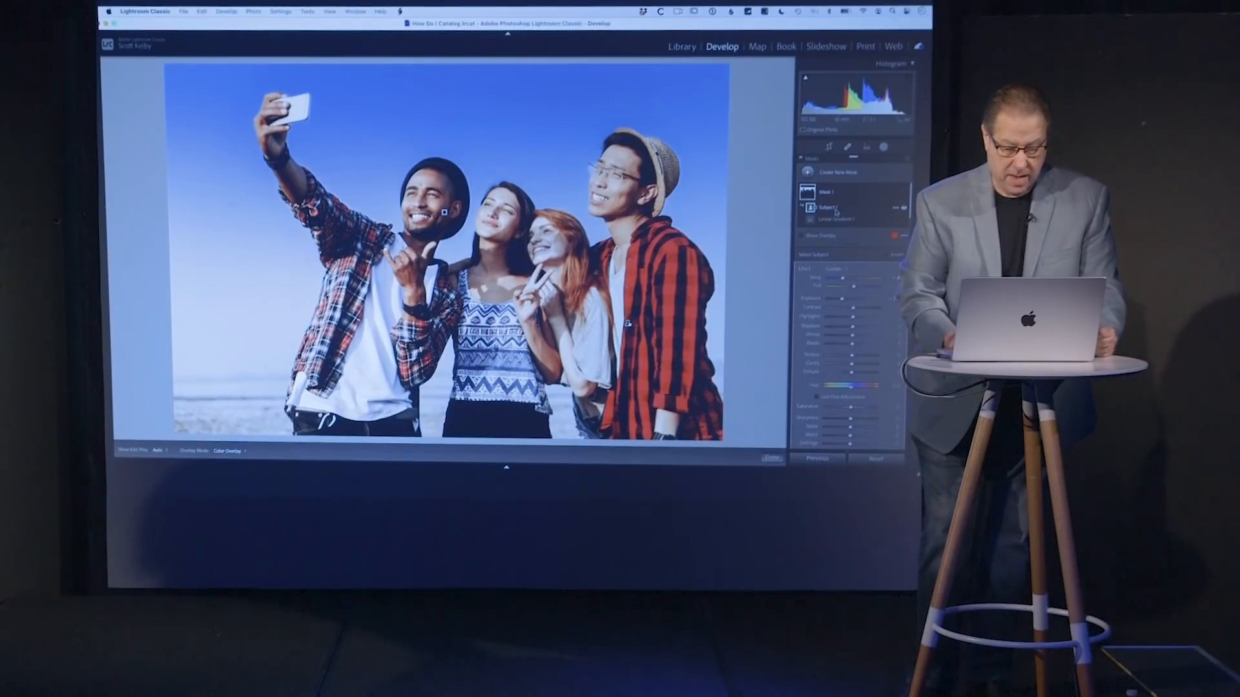
Step: Close the masks and advance to the portrait of the woman with long hair
left_click(882, 148)
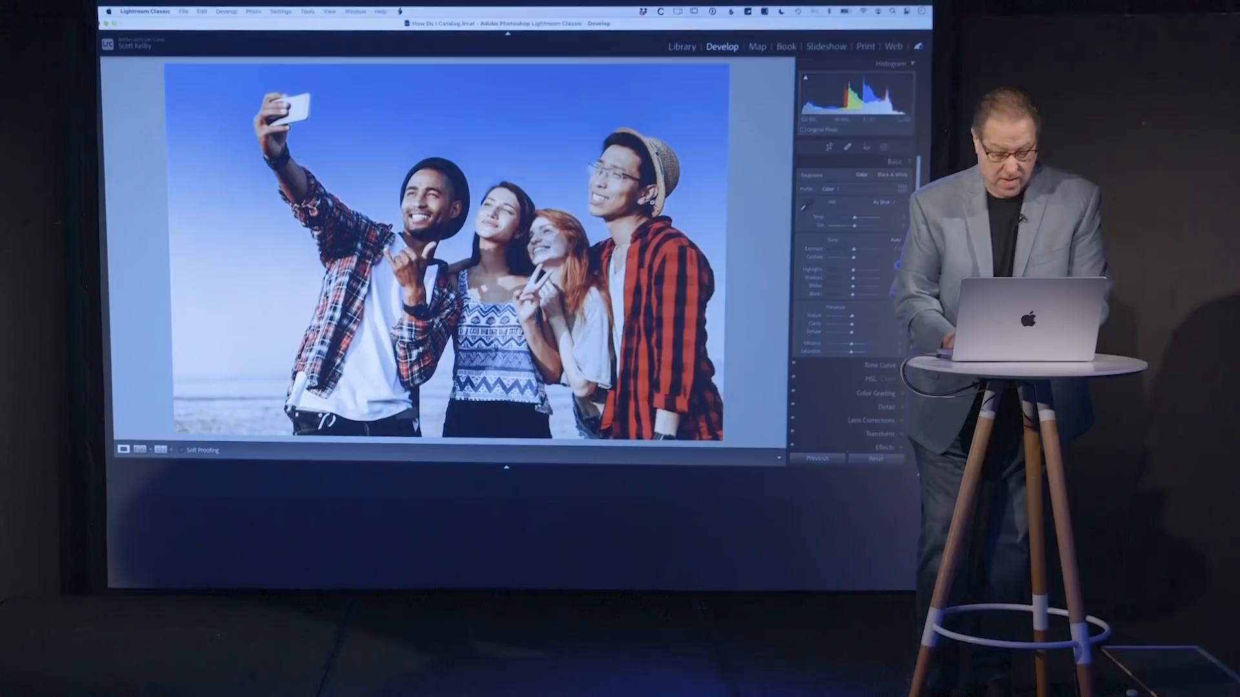
key("Right")
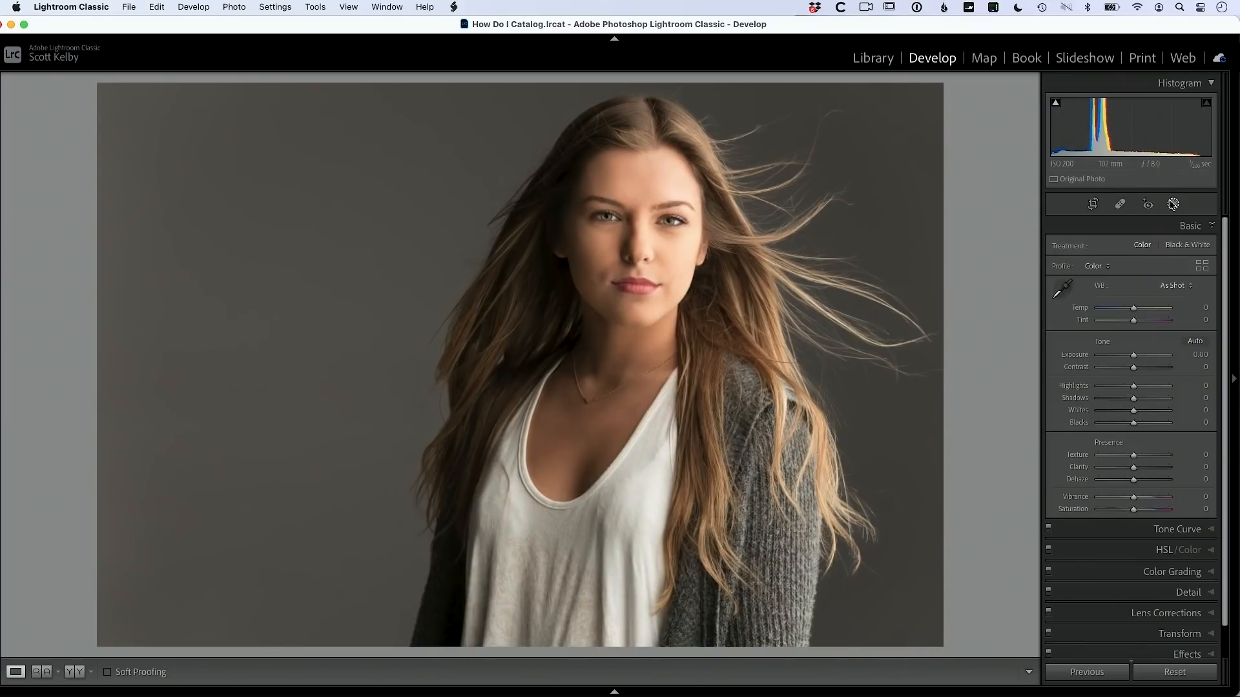
left_click(1171, 204)
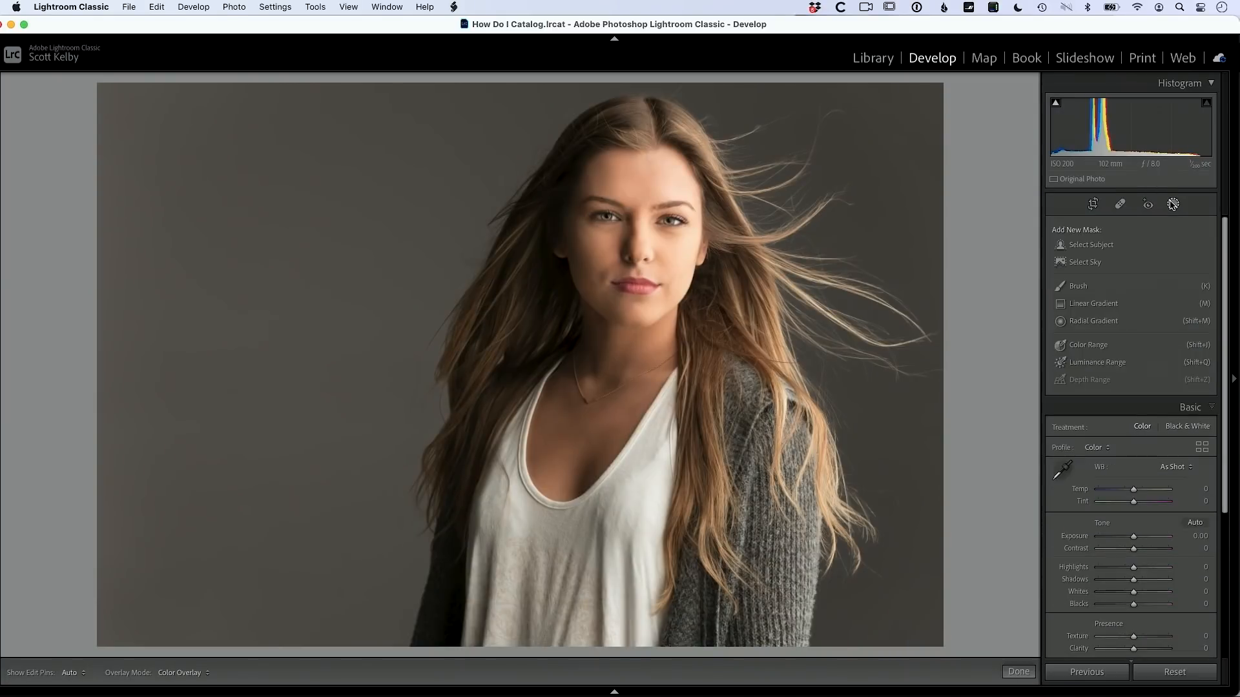
Step: Try a Select Subject mask on the portrait, then undo it
left_click(1090, 250)
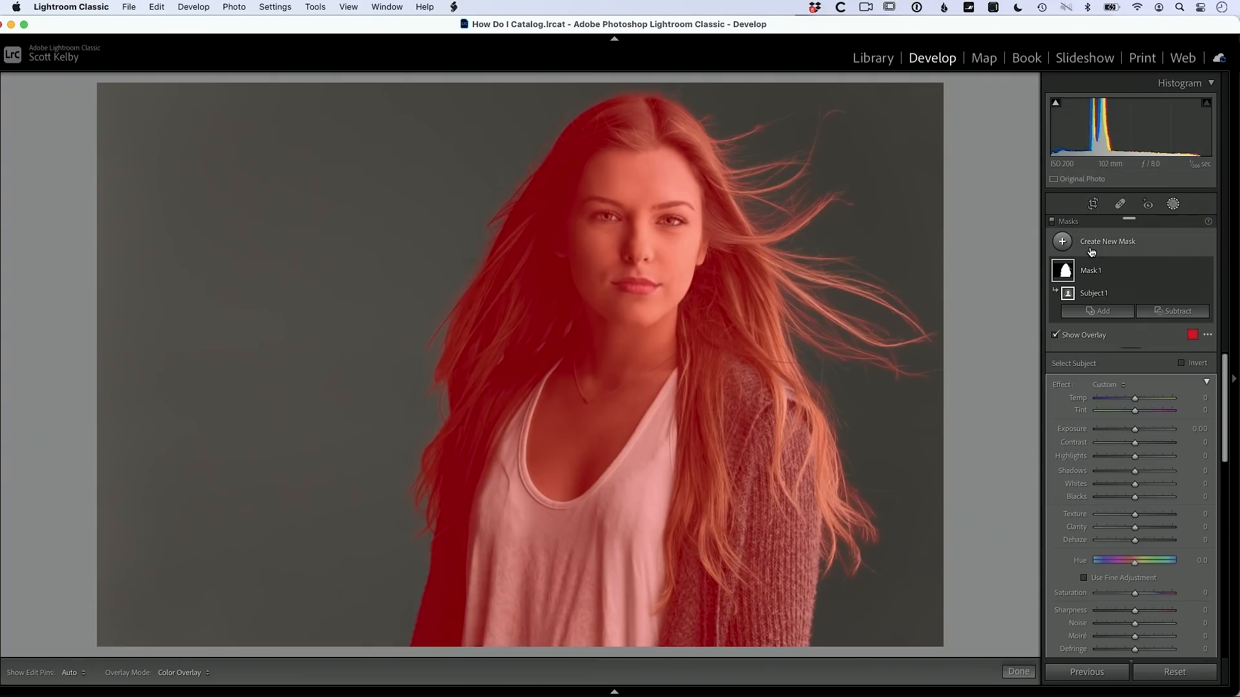
key("super+z")
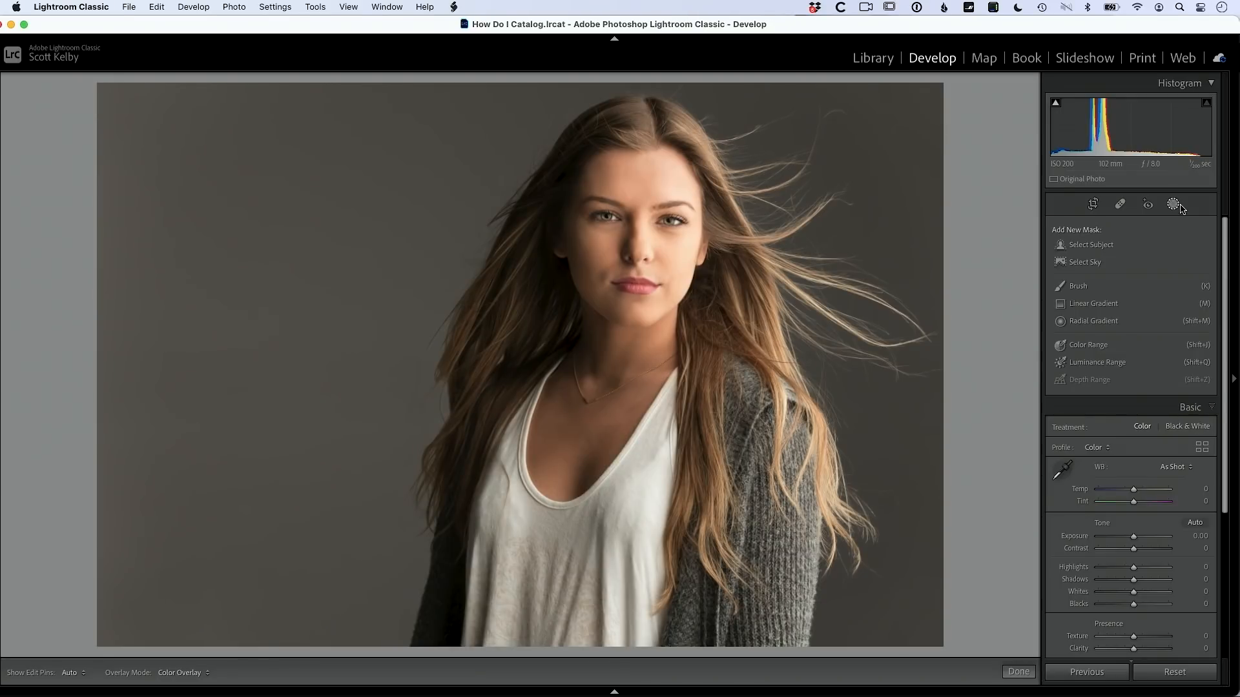
Step: Draw a radial gradient around the woman's face and hair, test Exposure +3.26, then undo it
left_click(1100, 323)
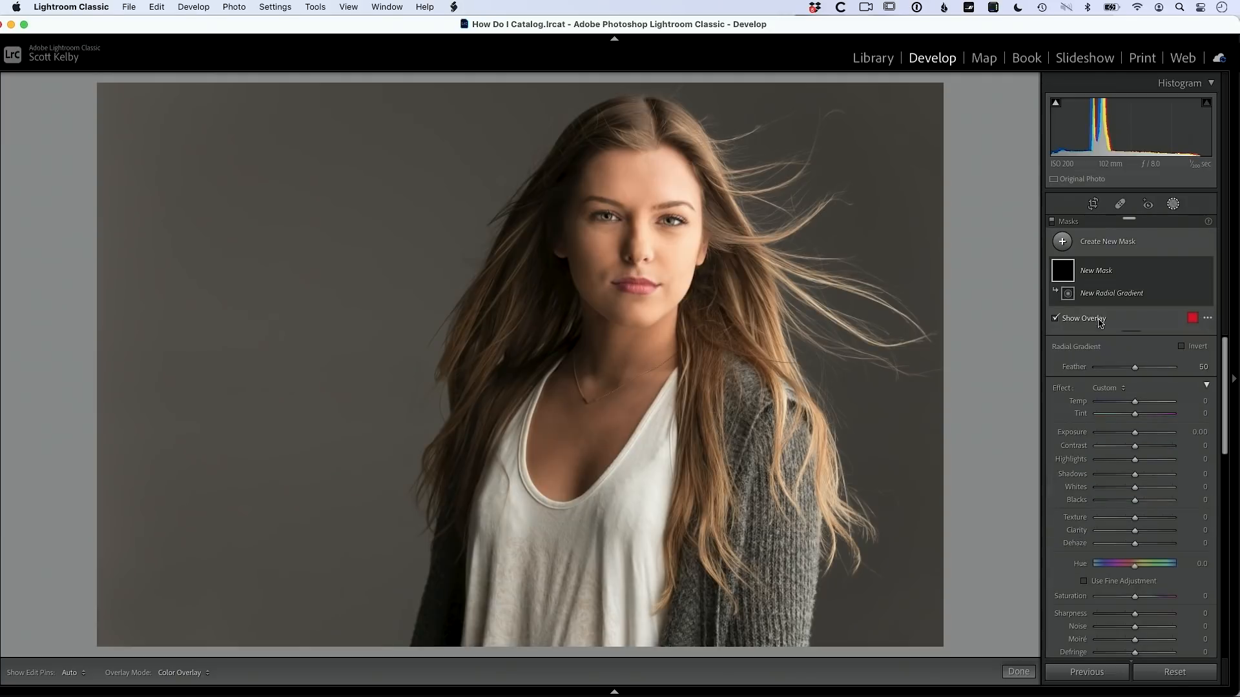
left_click_drag(637, 255, 915, 476)
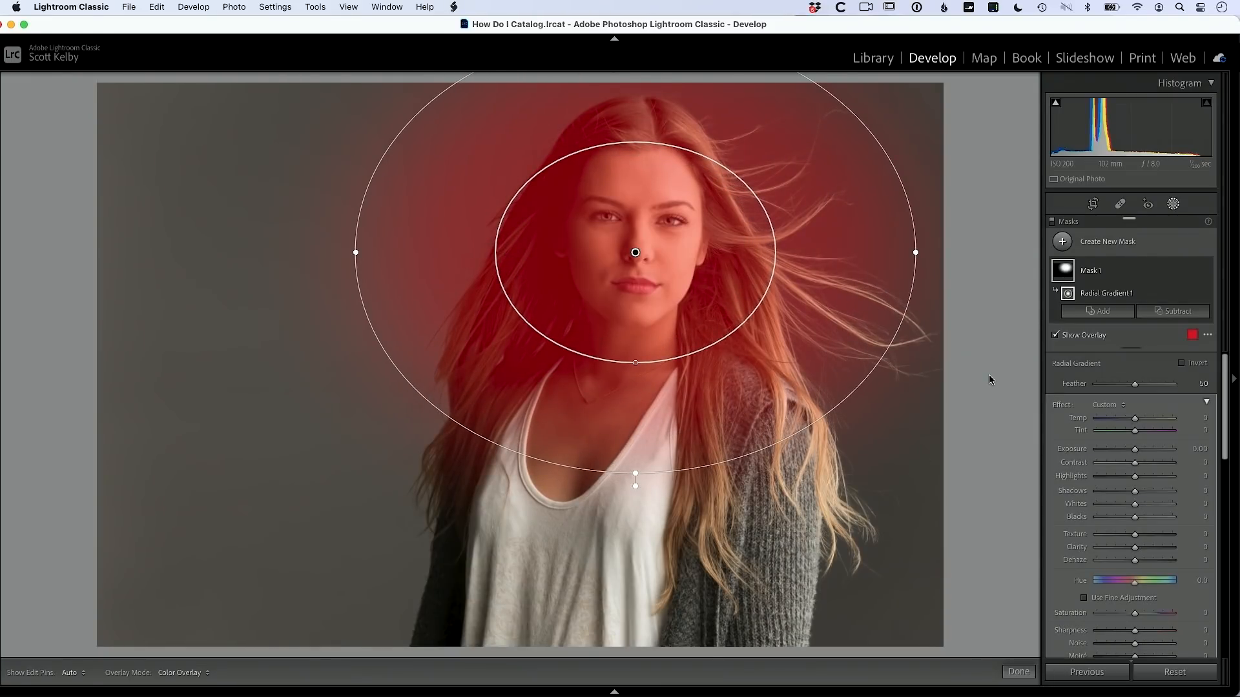
left_click_drag(1136, 454, 1168, 453)
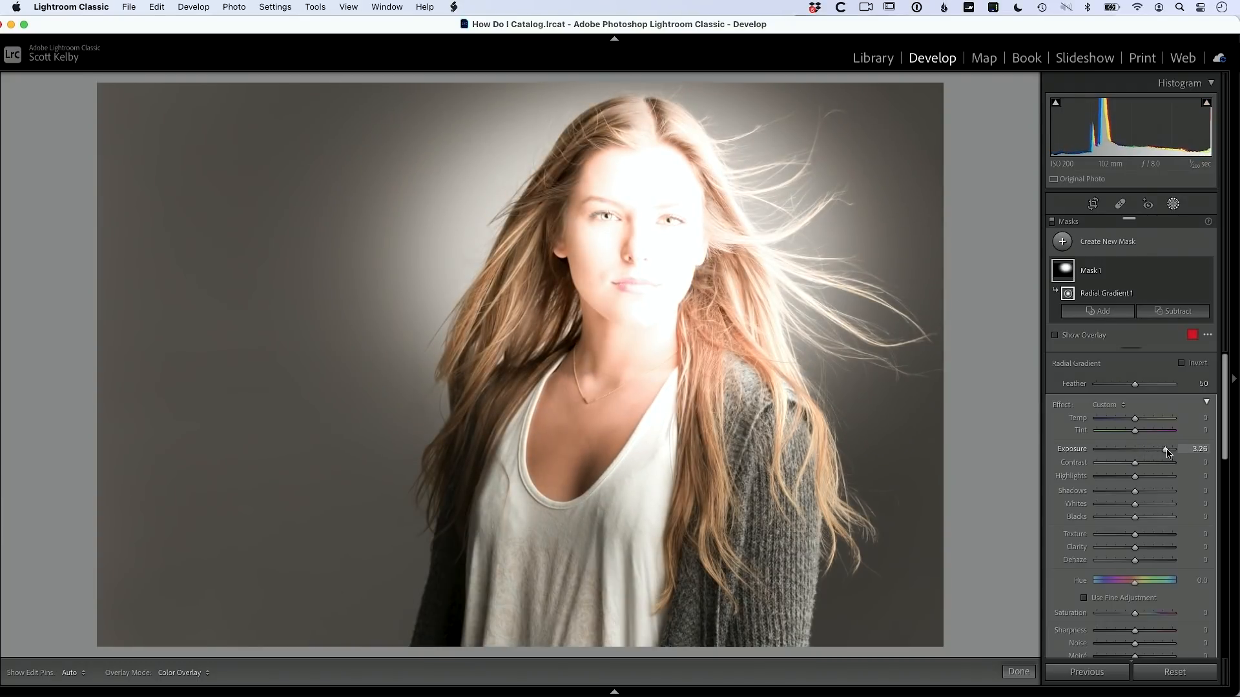
key("super+z")
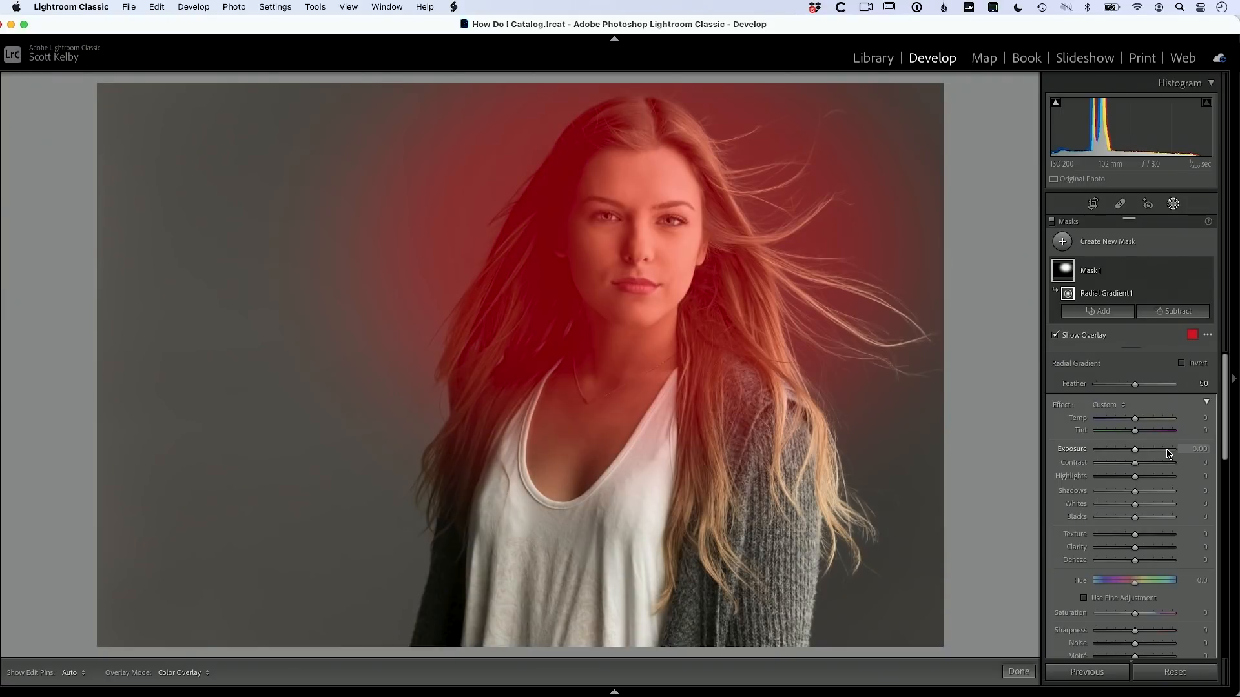
Step: Subtract the woman from the radial mask and set Exposure 3.07, Tint 39, Temp -87
left_click(1178, 313)
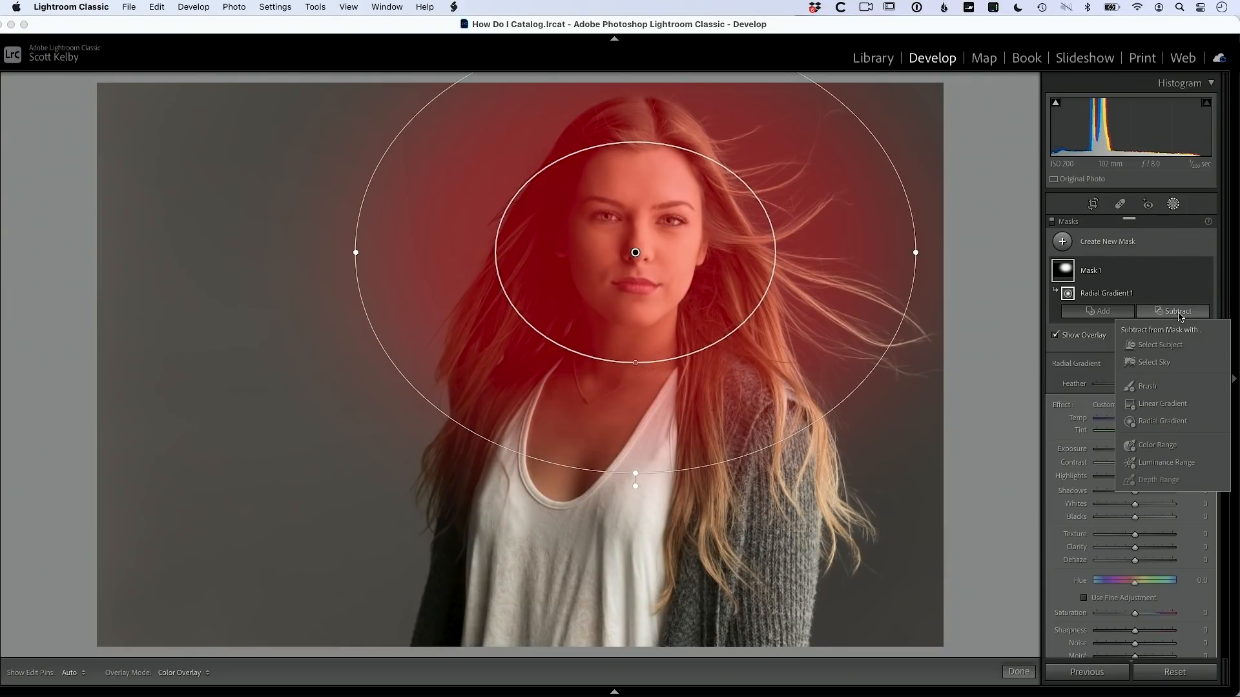
left_click(1162, 345)
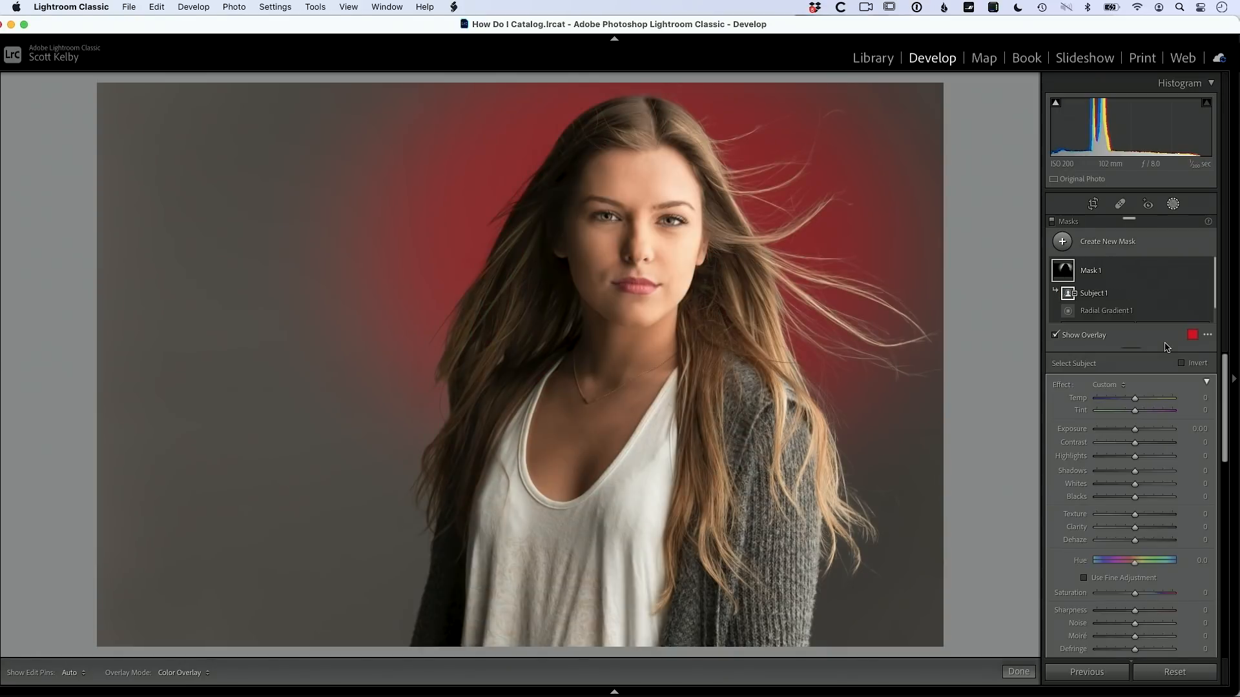
left_click(1136, 431)
left_click_drag(1135, 434, 1090, 423)
left_click(1148, 411)
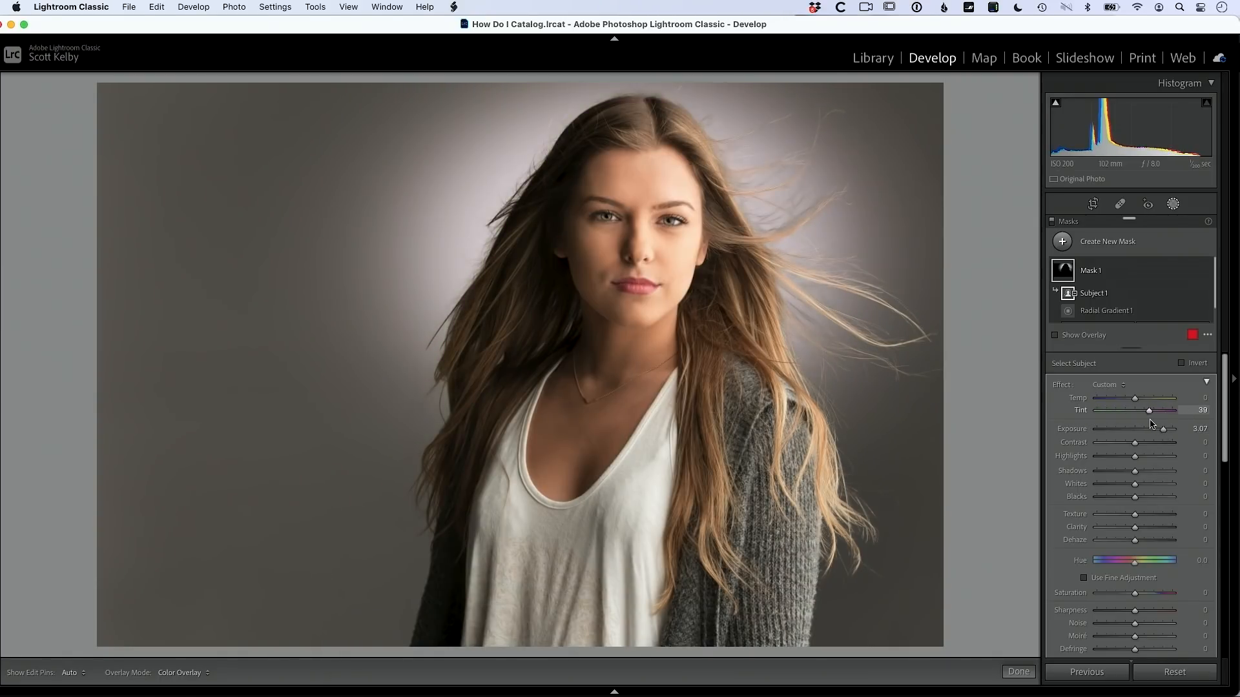
left_click(1097, 398)
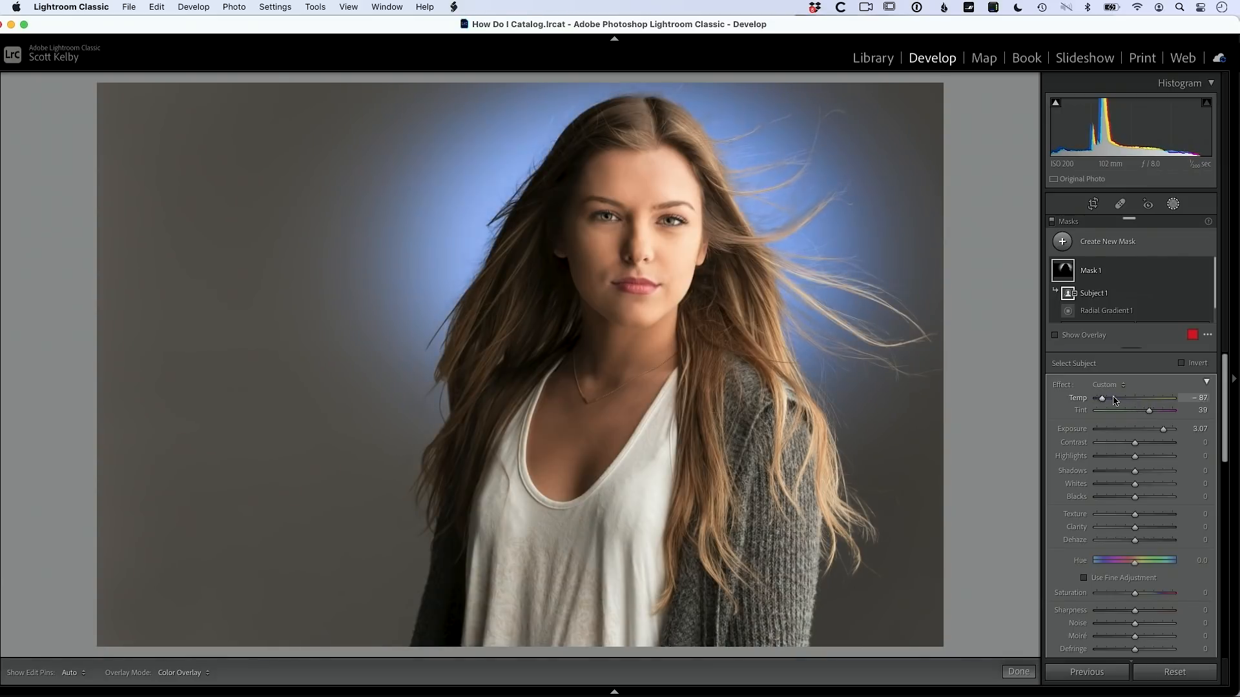
left_click_drag(1097, 399, 1132, 397)
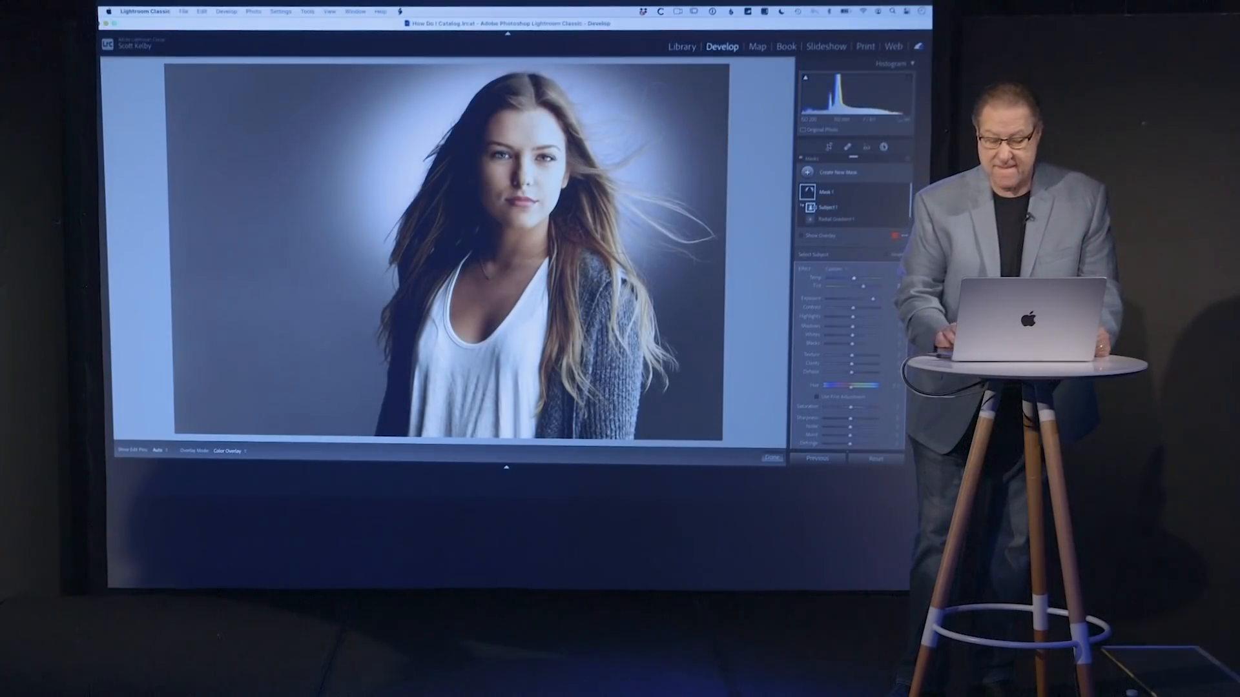
Step: Close the masks and move to the photo of the skier holding her skis
left_click(883, 146)
key("Right")
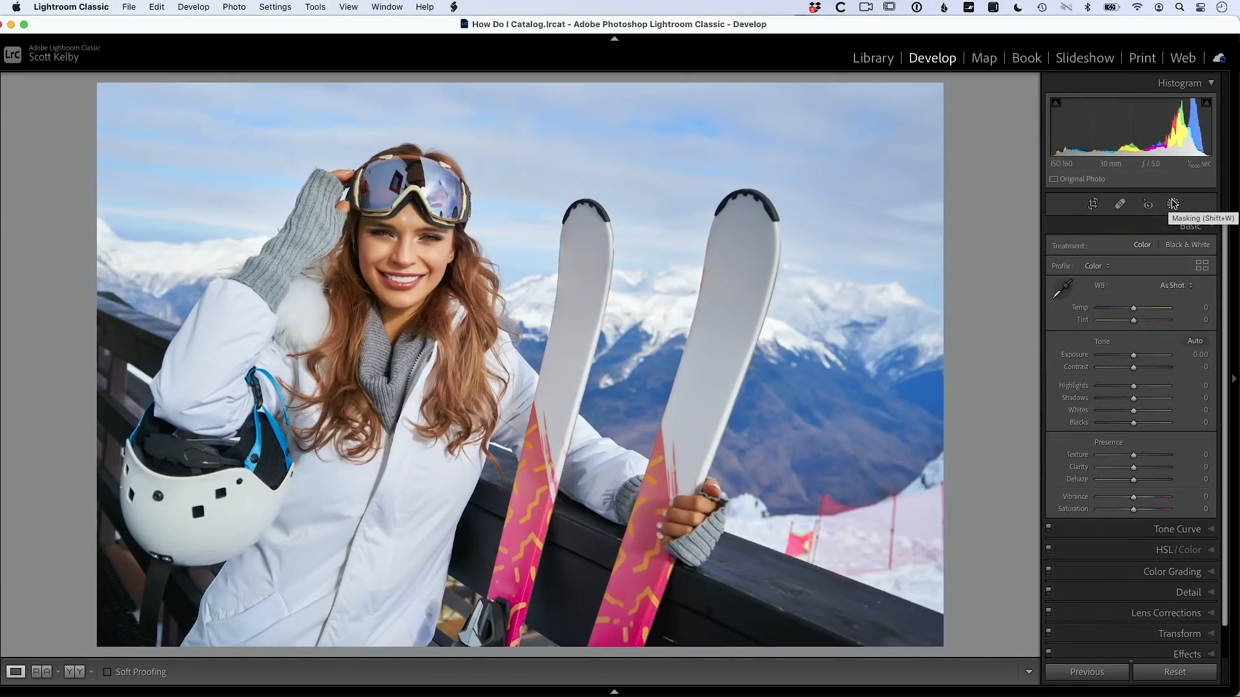
Step: Show the HSL/Color panel's Luminance sliders for the skier photo
scroll(1227, 307, "down", 2)
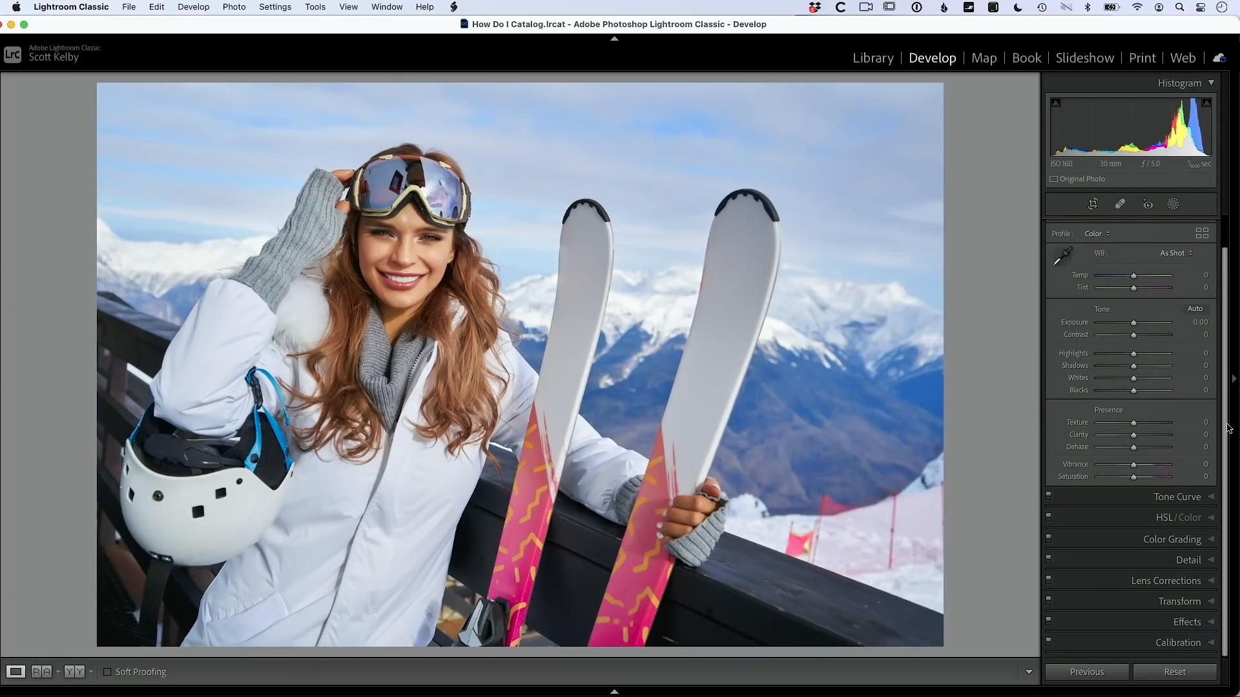
left_click(1162, 519)
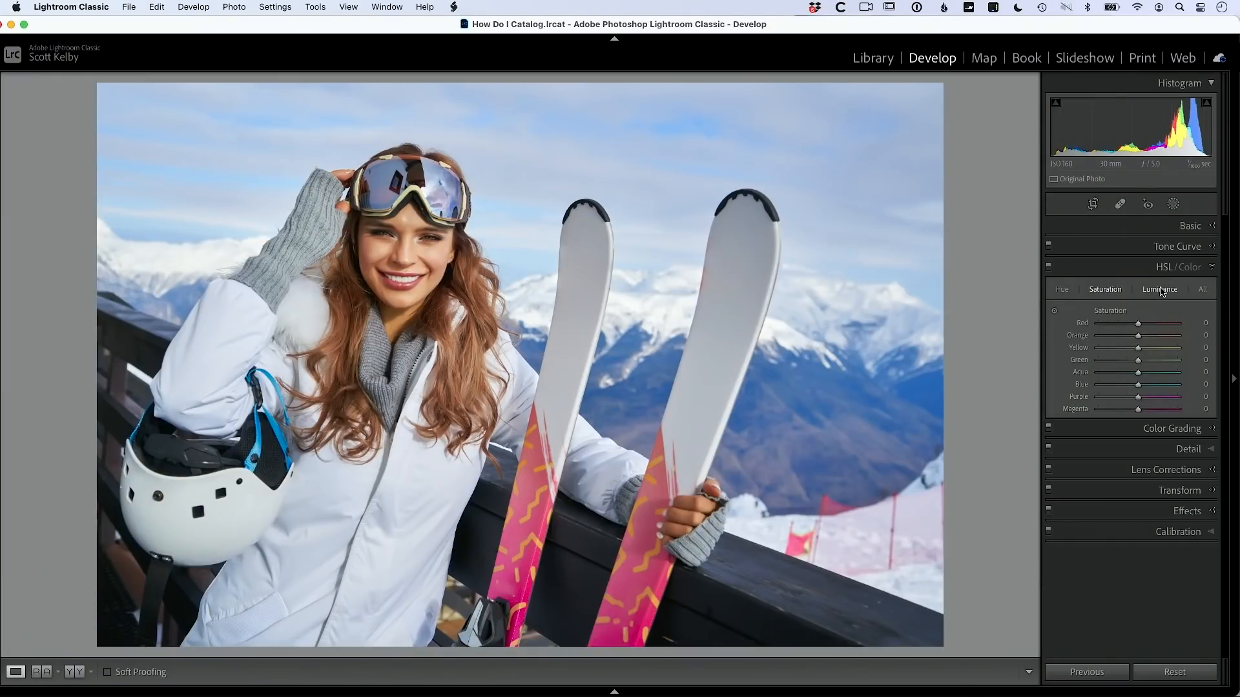
left_click(1160, 292)
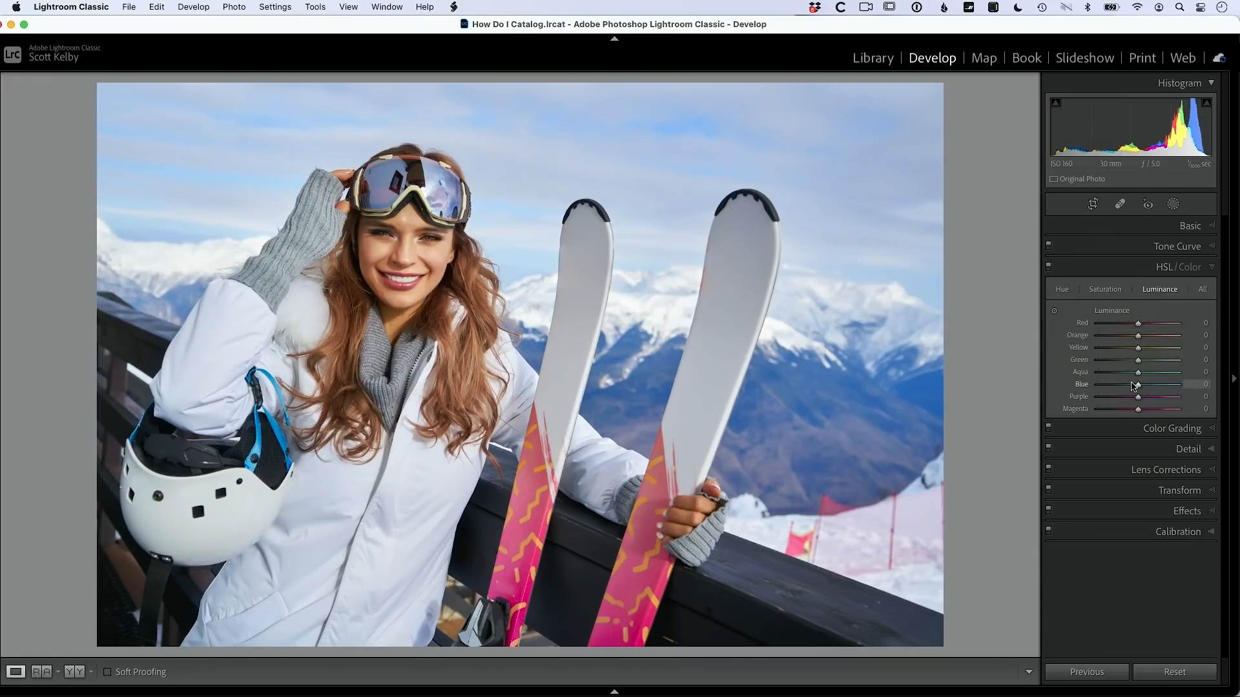
Step: Lower the Blue luminance to about -51 to deepen the sky
left_click_drag(1138, 387, 1117, 390)
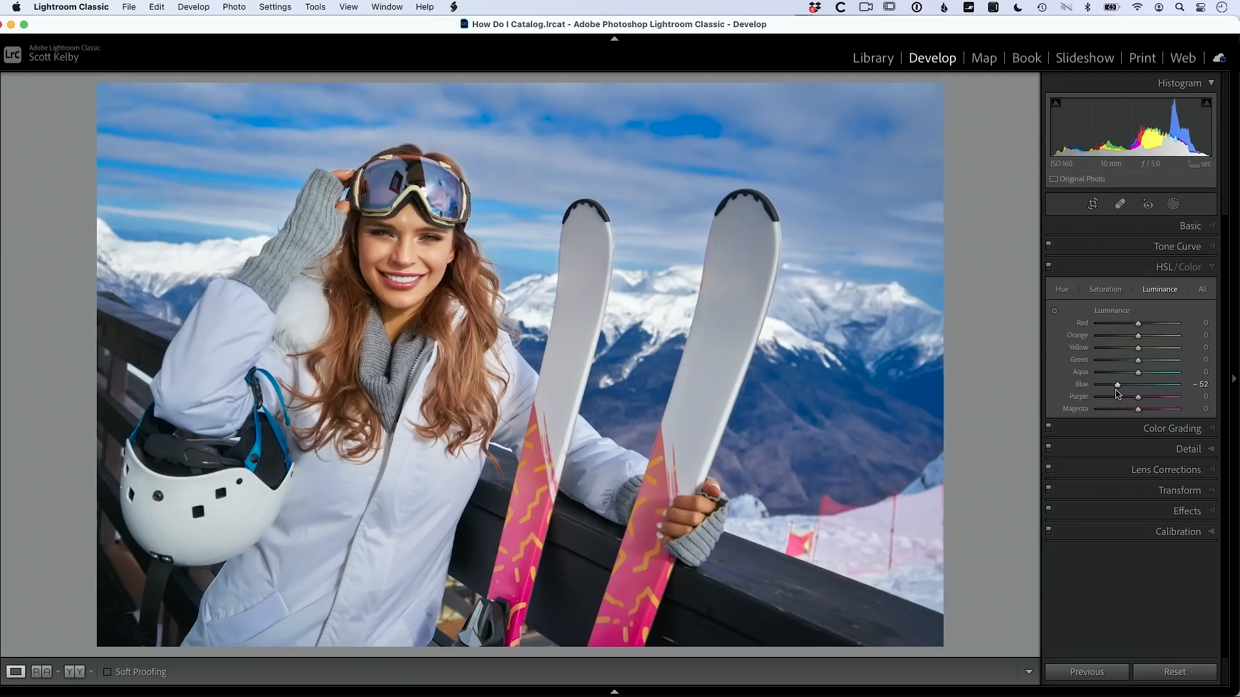
left_click(1117, 386)
Step: Compare the skier edit in Before/After view, then advance to the beach photo of the woman and dog
key("y")
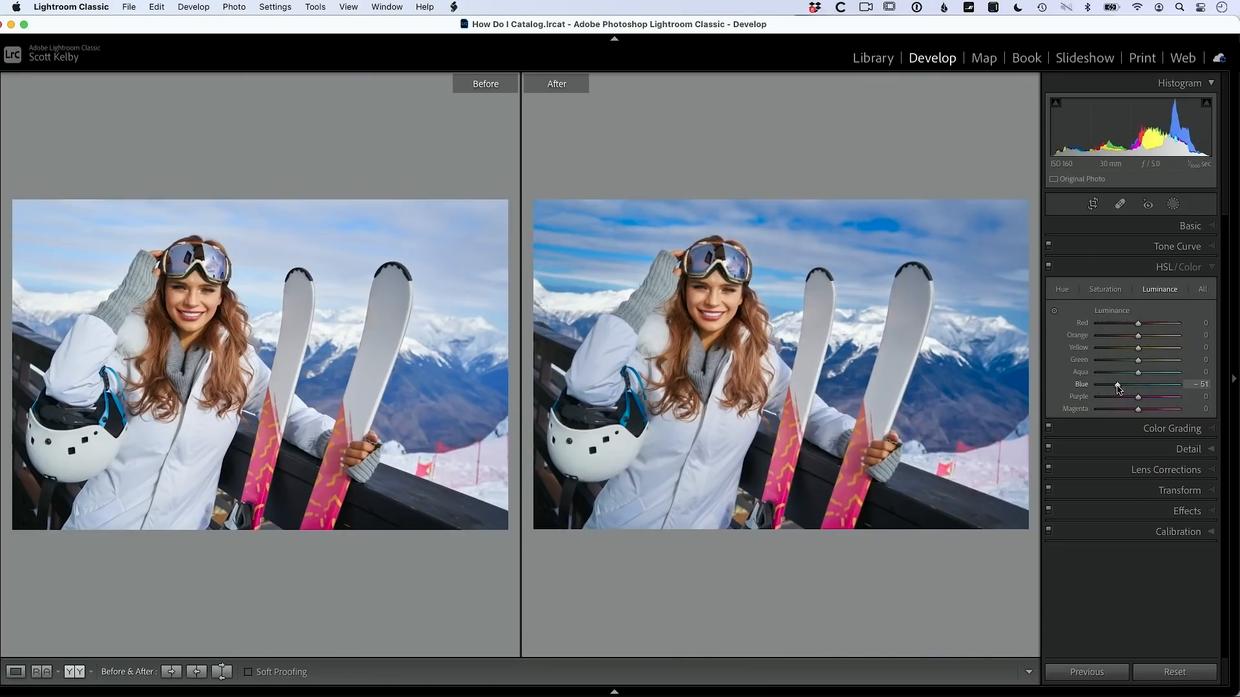
key("y")
key("Right")
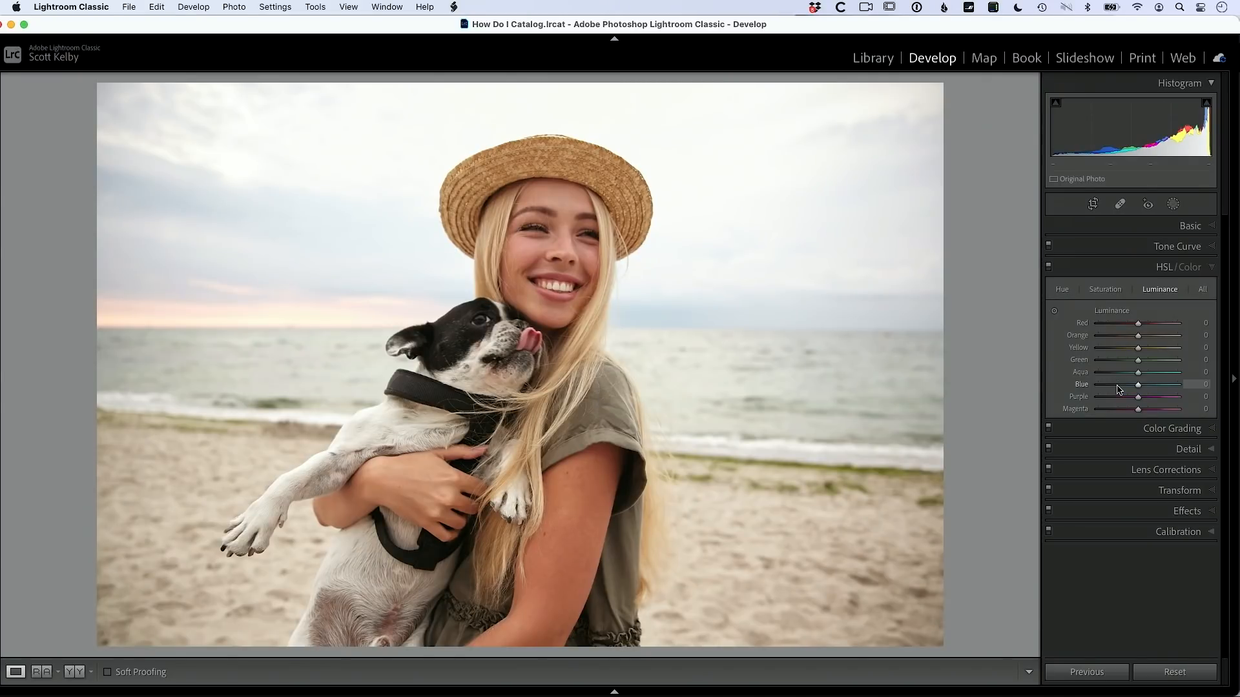
left_click(1189, 230)
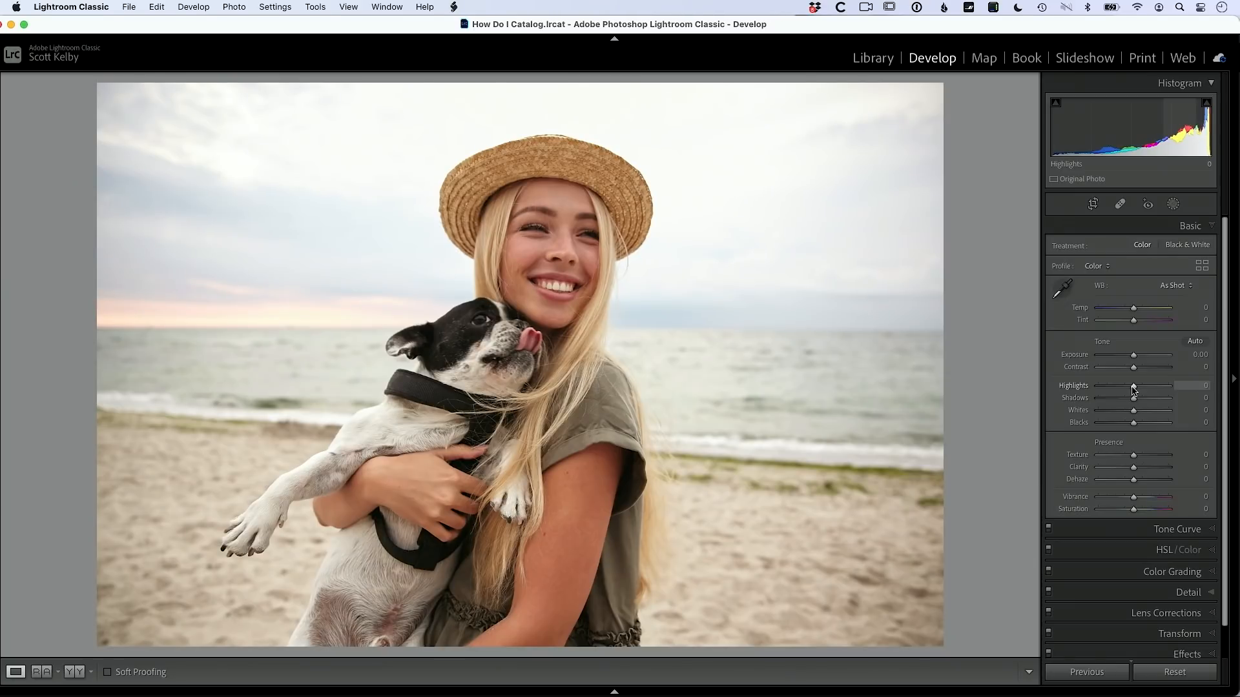
Step: Set the beach photo's Highlights to -100 and Shadows to +36, viewed beside the original
left_click_drag(1134, 389, 1049, 390)
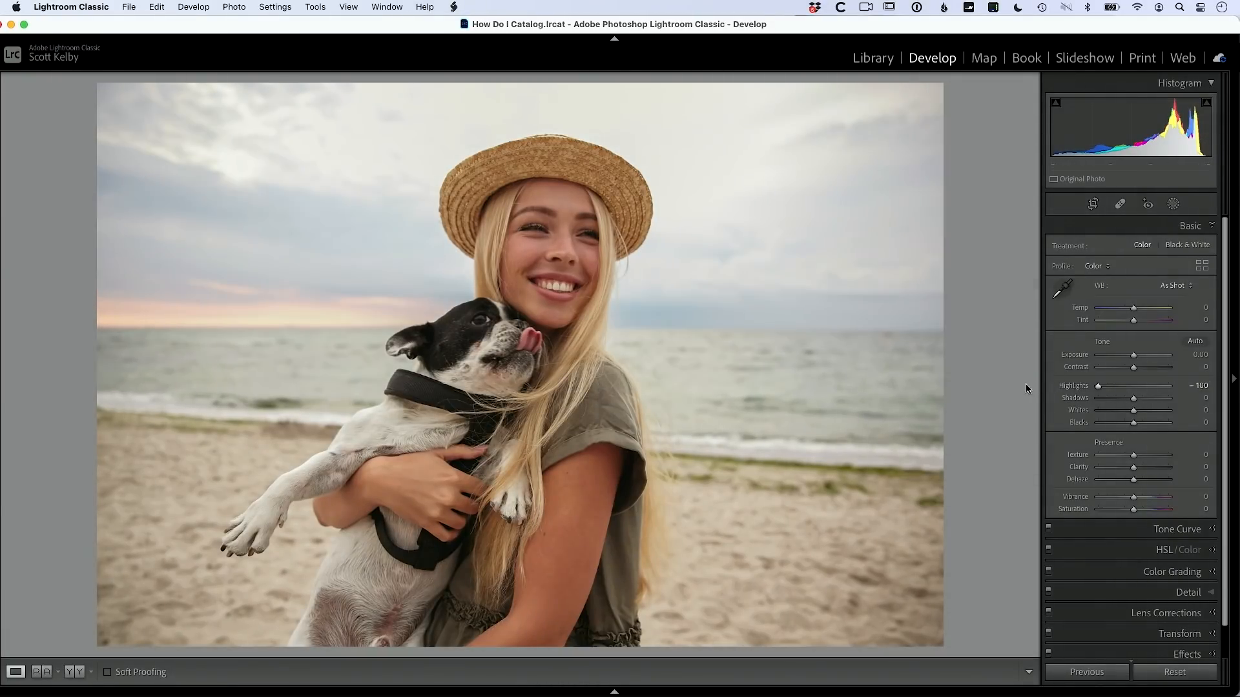
key("y")
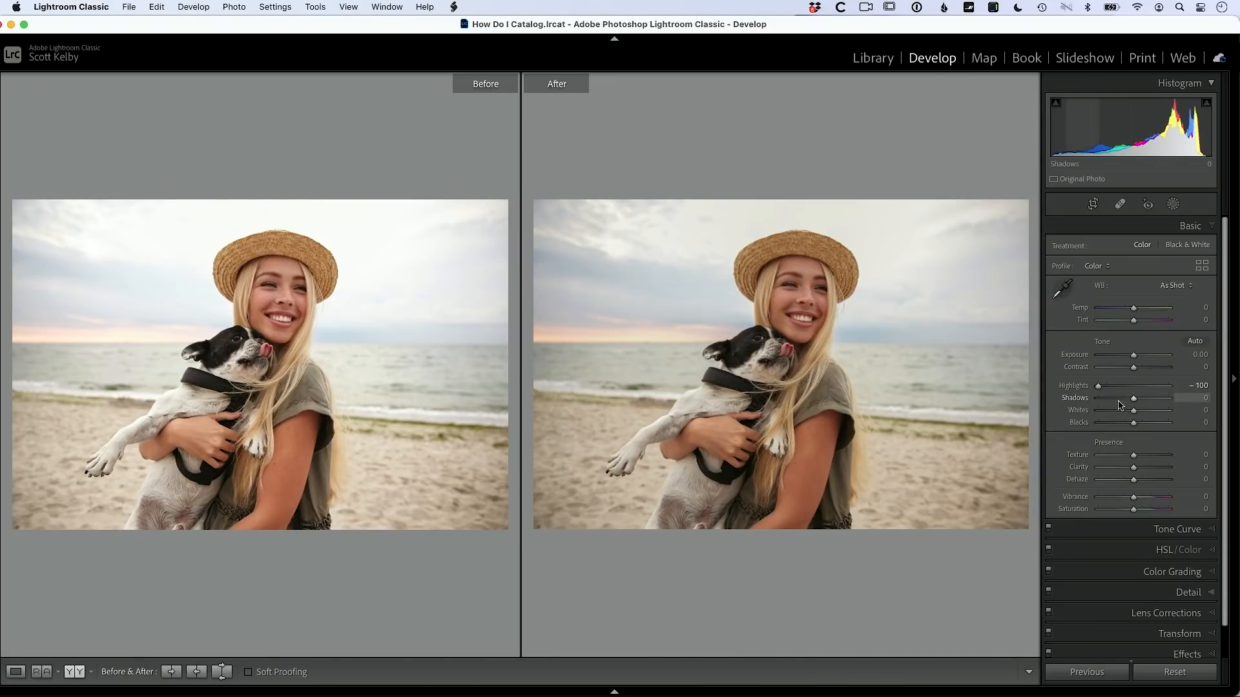
left_click_drag(1134, 401, 1146, 402)
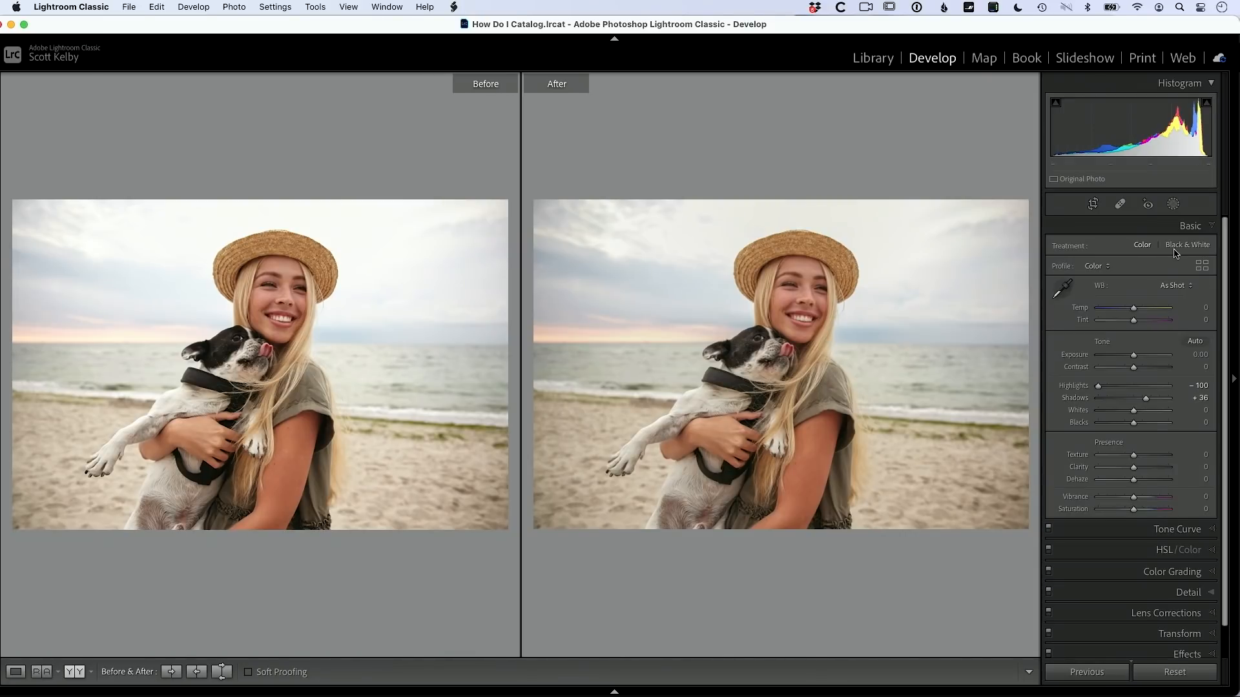
Step: Add a Select Sky mask (Mask 1) to the beach photo, back in single Loupe view
left_click(1173, 205)
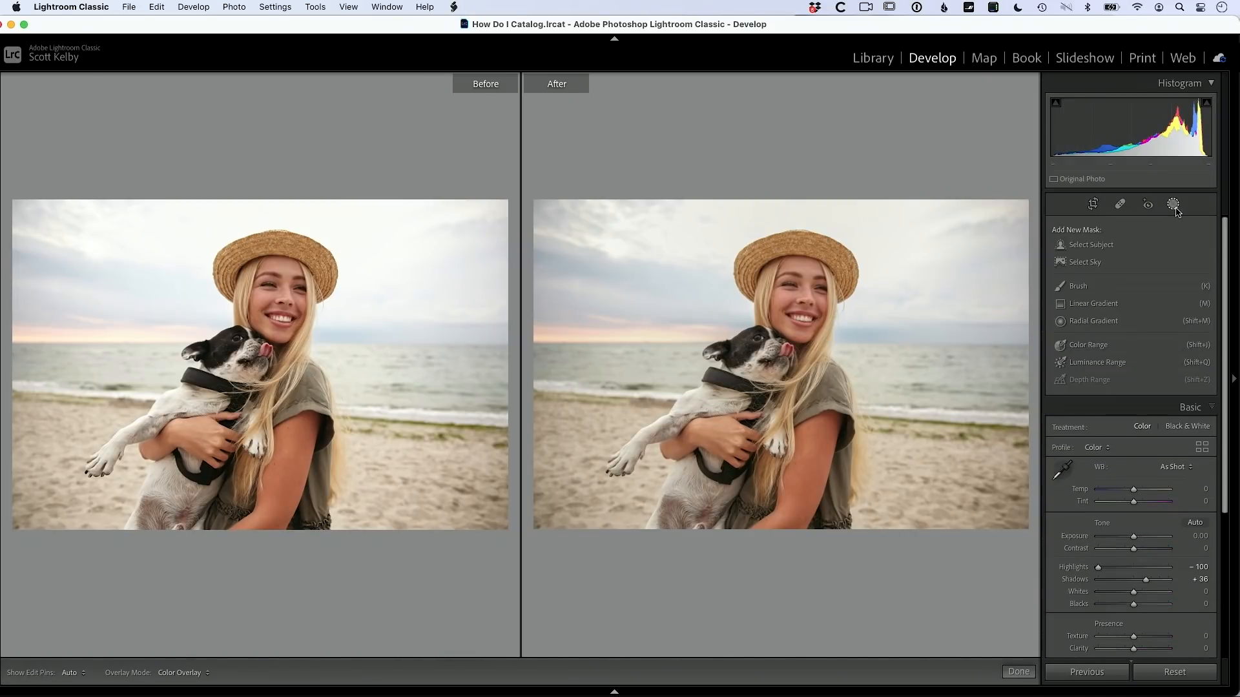
key("y")
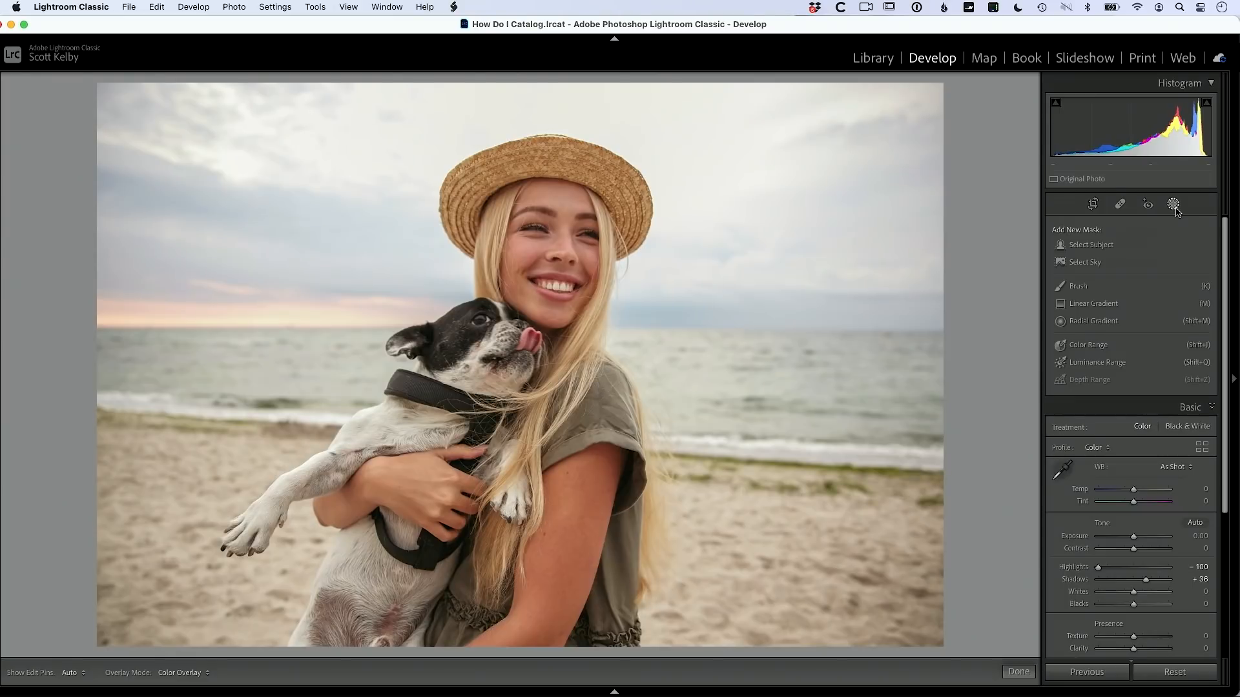
left_click(1092, 262)
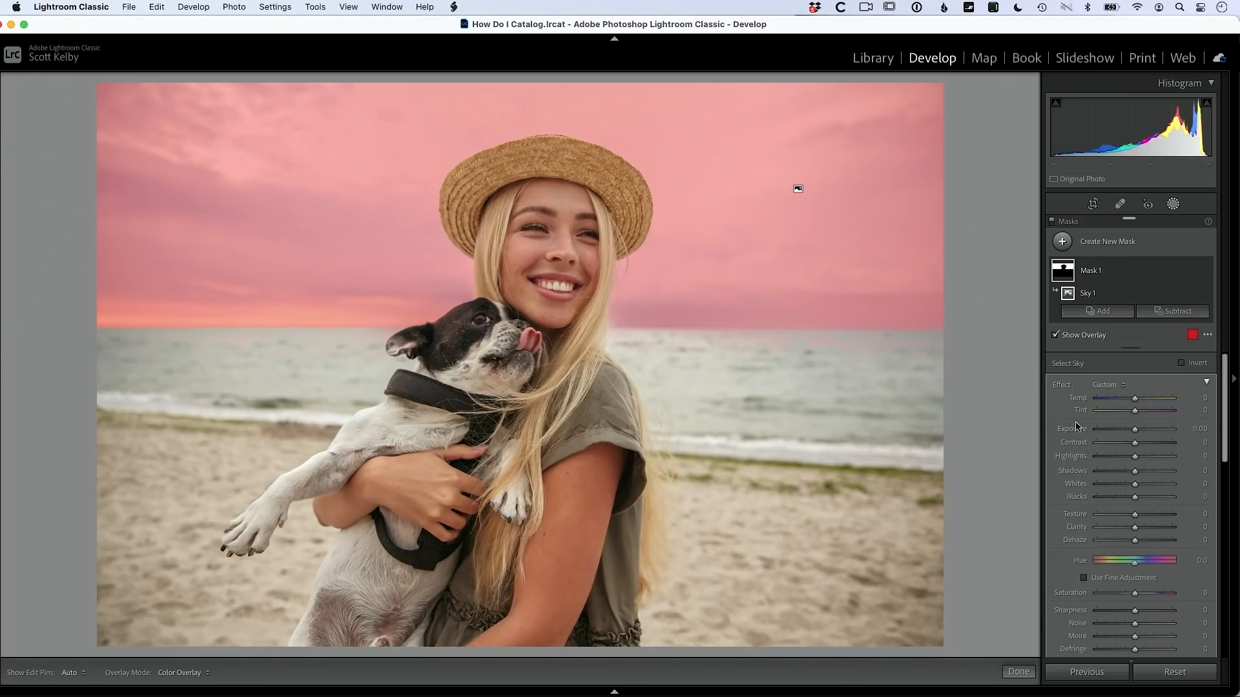
Step: Give the sky mask Highlights -100, Exposure -0.52, Contrast 62 and Saturation 23, then close masking
key("o")
left_click_drag(1135, 459, 1052, 478)
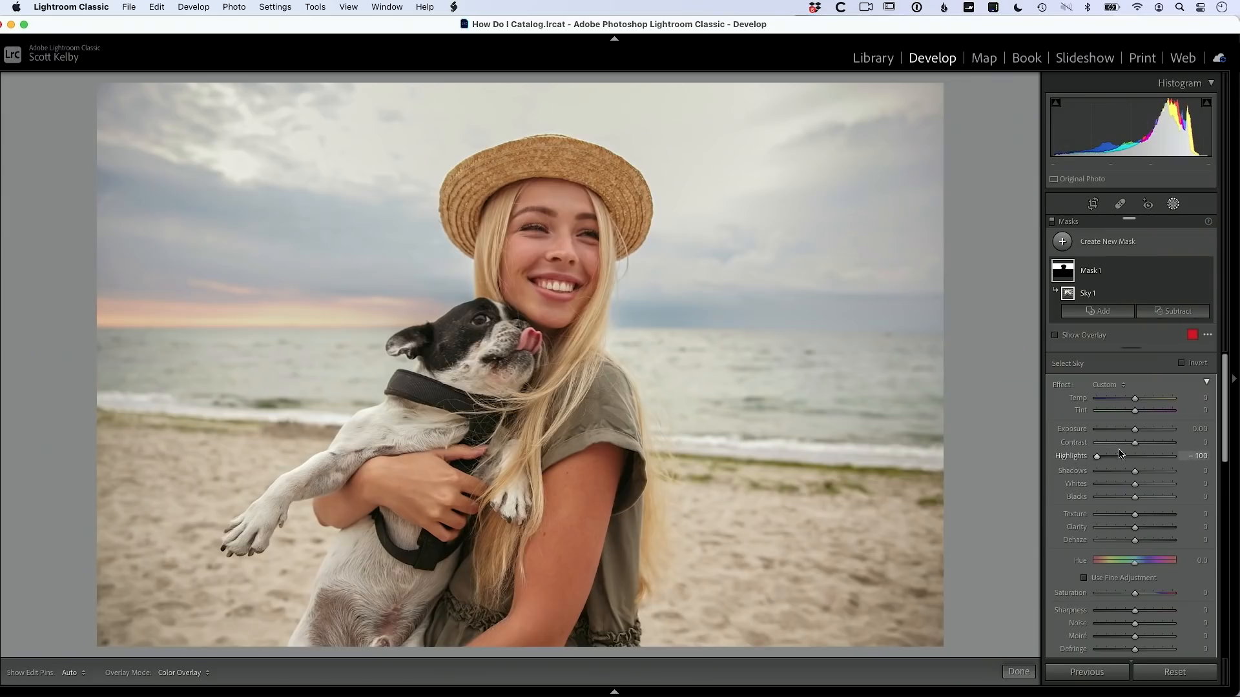
left_click_drag(1135, 429, 1129, 432)
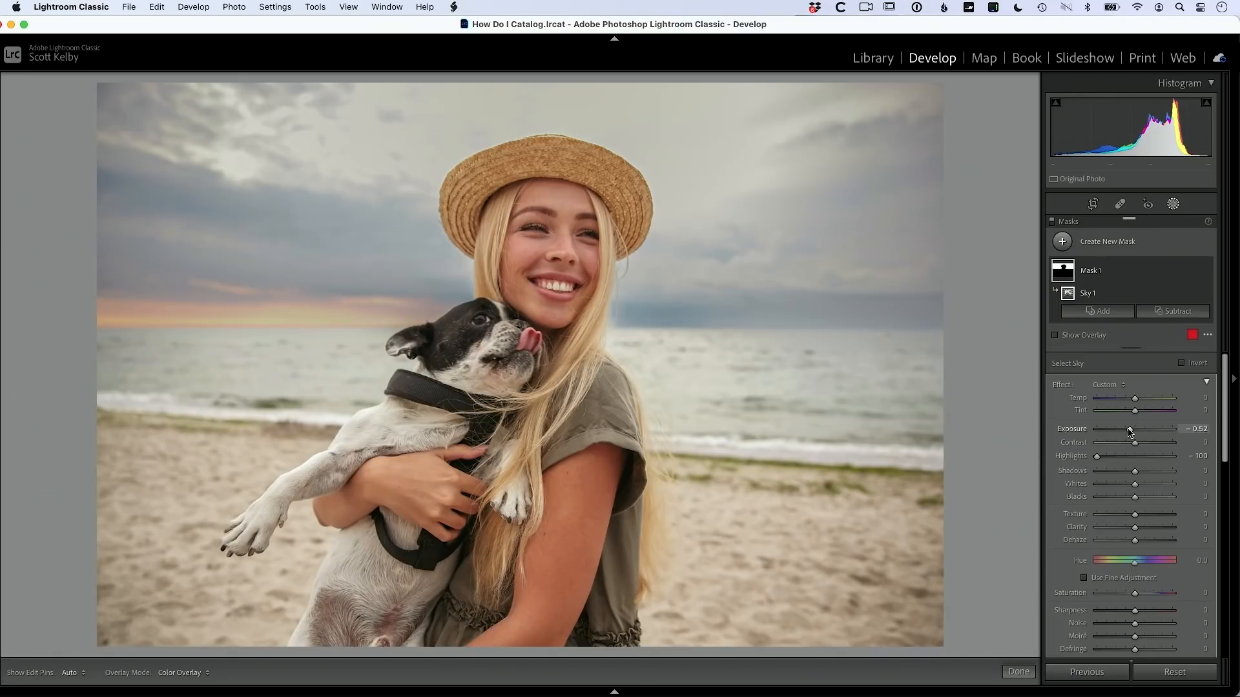
left_click_drag(1135, 444, 1155, 445)
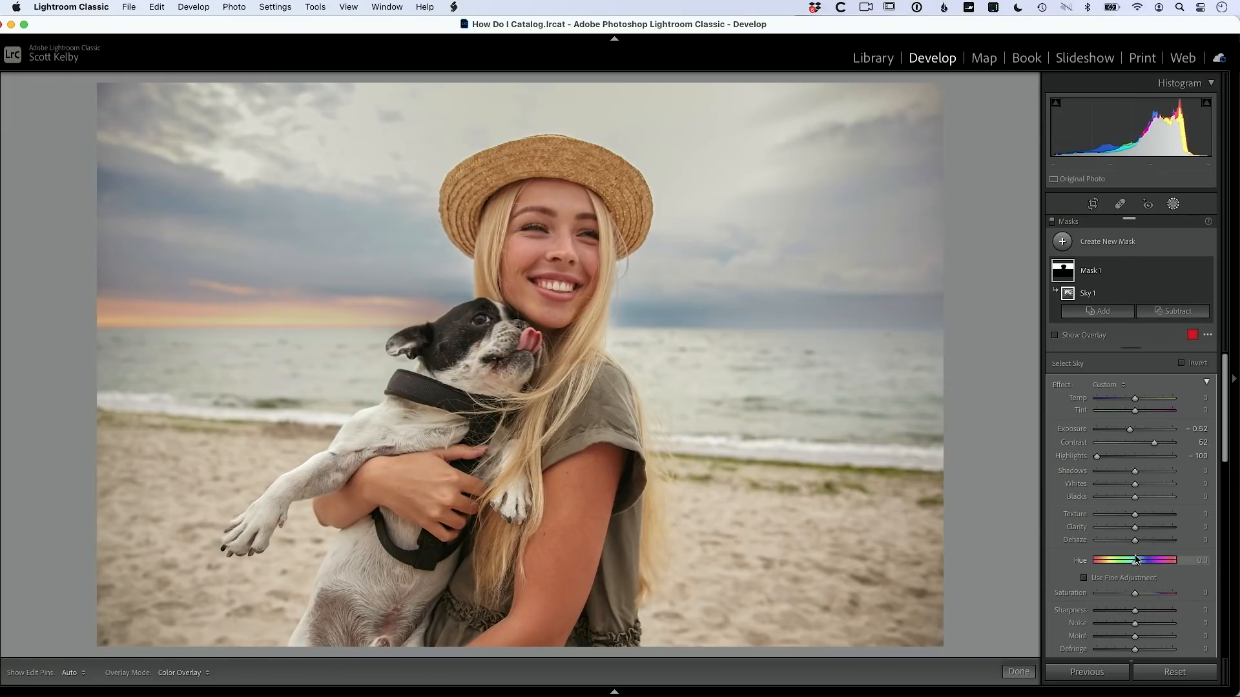
left_click_drag(1135, 594, 1143, 596)
key("y")
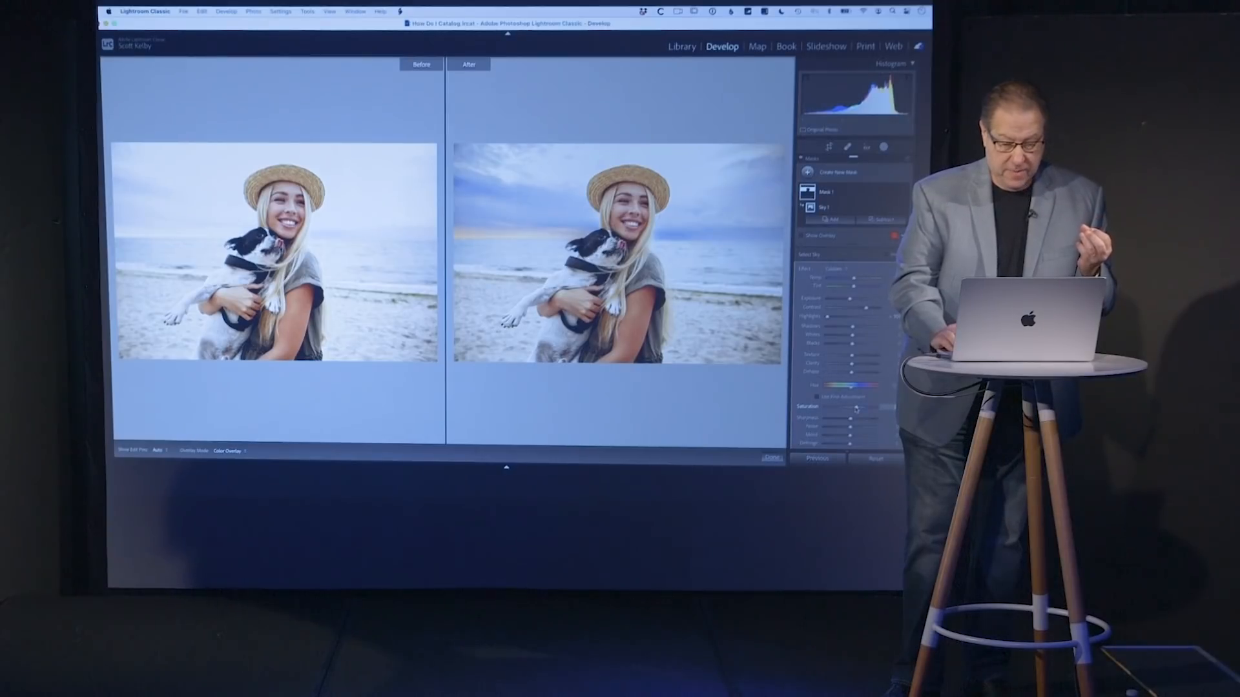
key("y")
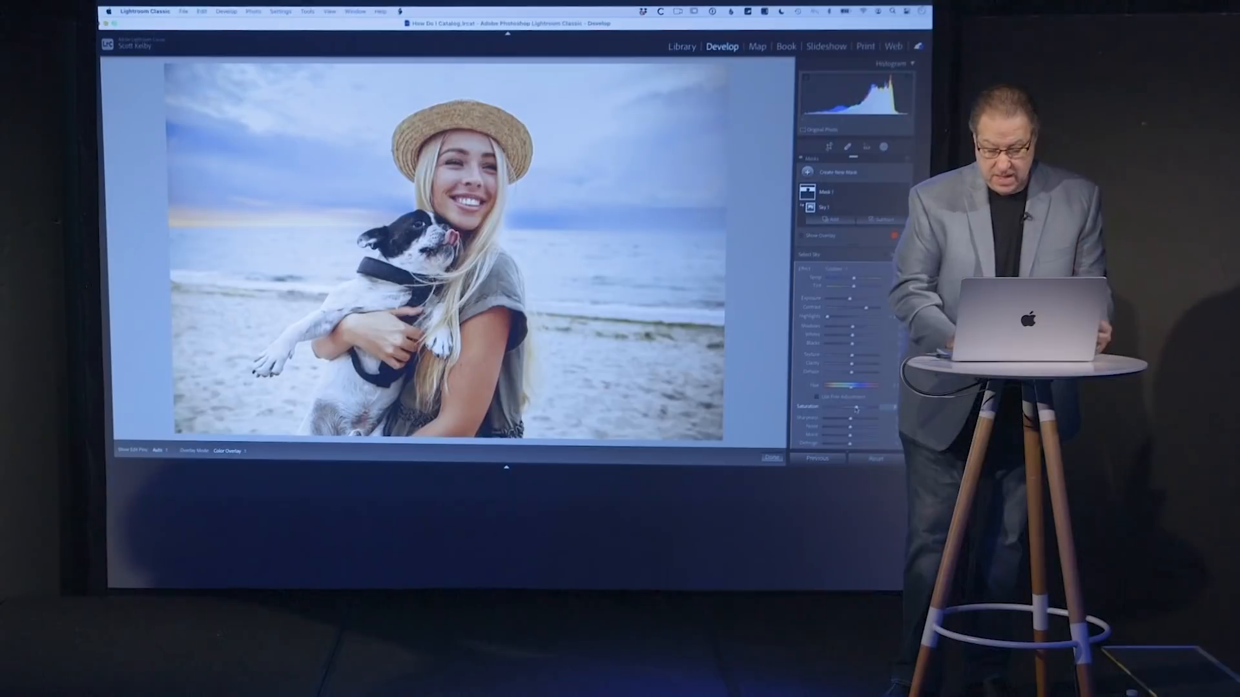
left_click(777, 459)
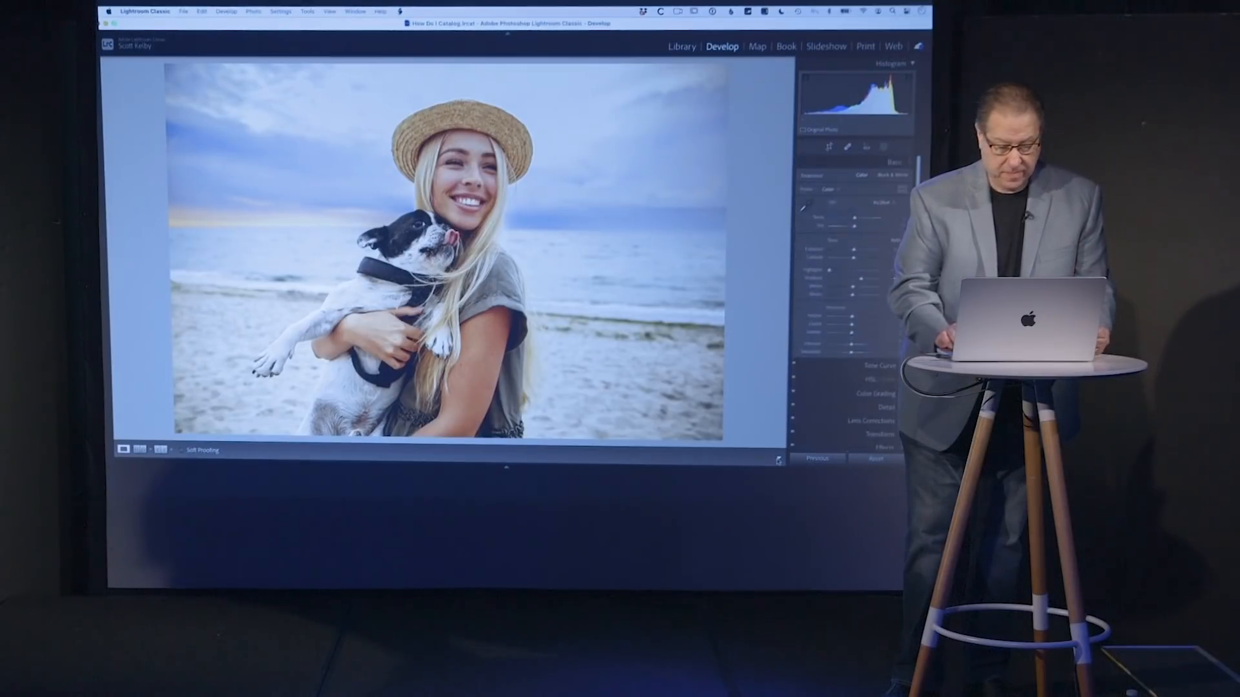
Step: Move to the snowy couple photo and add a Select Sky mask
key("Right")
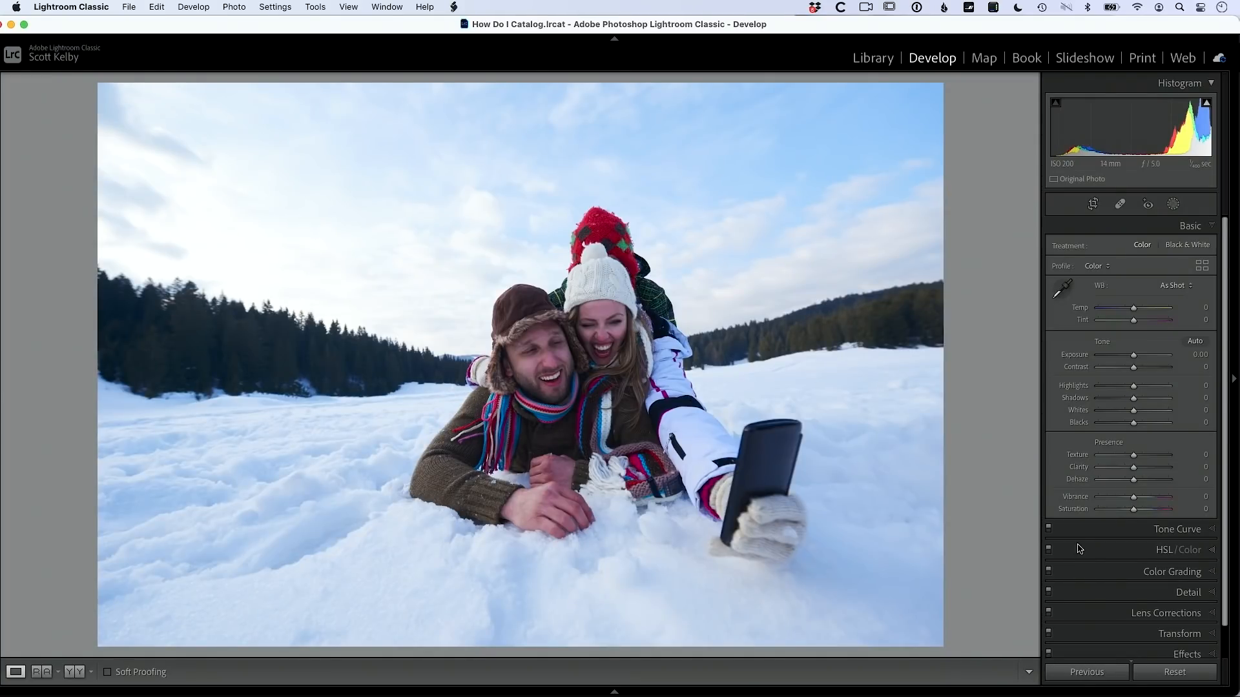
left_click(1175, 205)
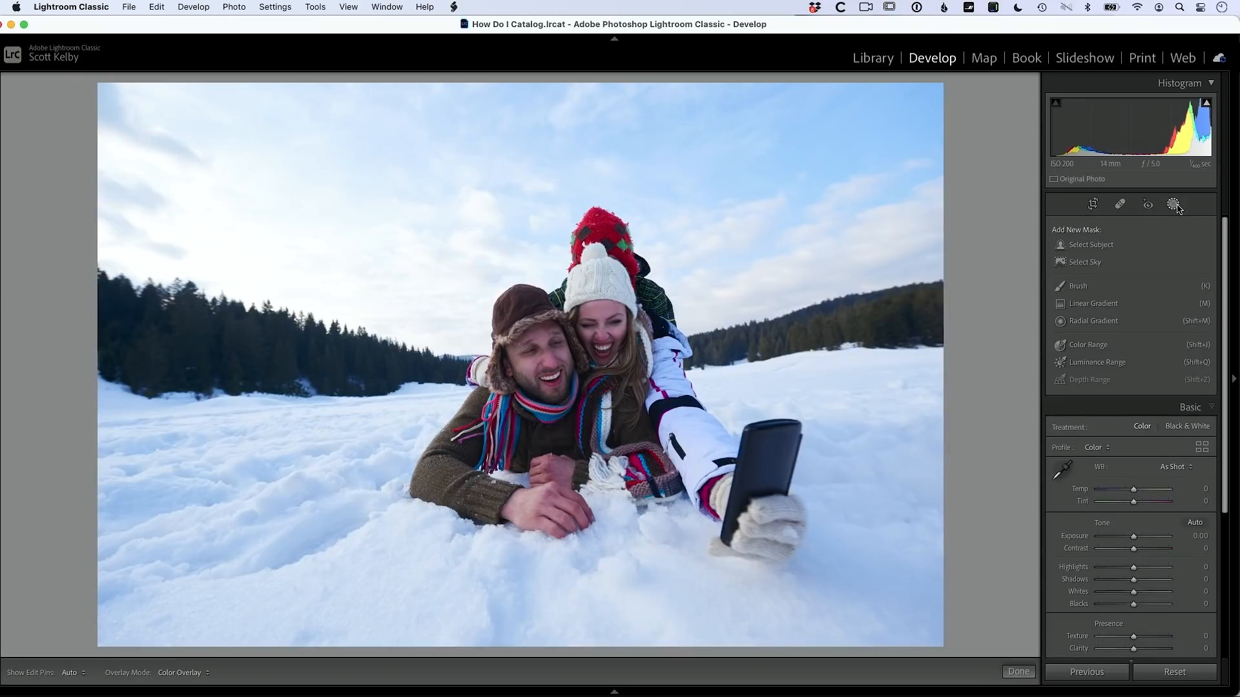
left_click(1109, 262)
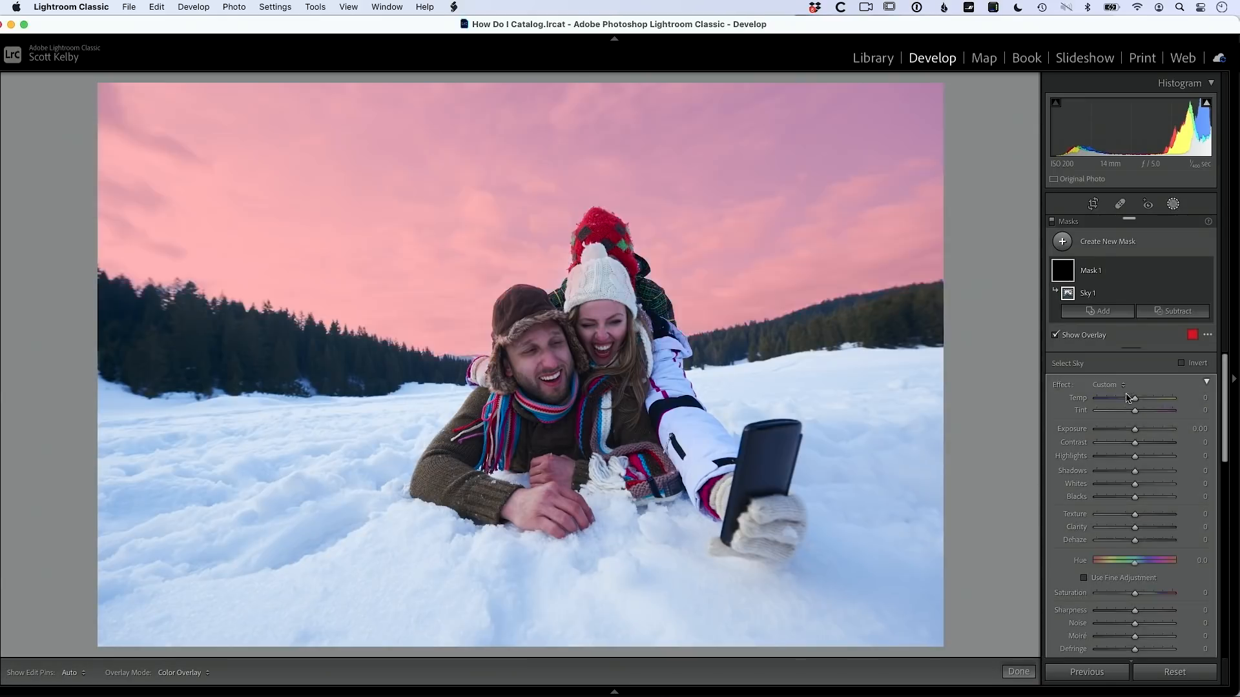
Step: Darken the masked sky to about -1.66 exposure, raise Whites and add strong contrast
left_click_drag(1136, 435, 1119, 438)
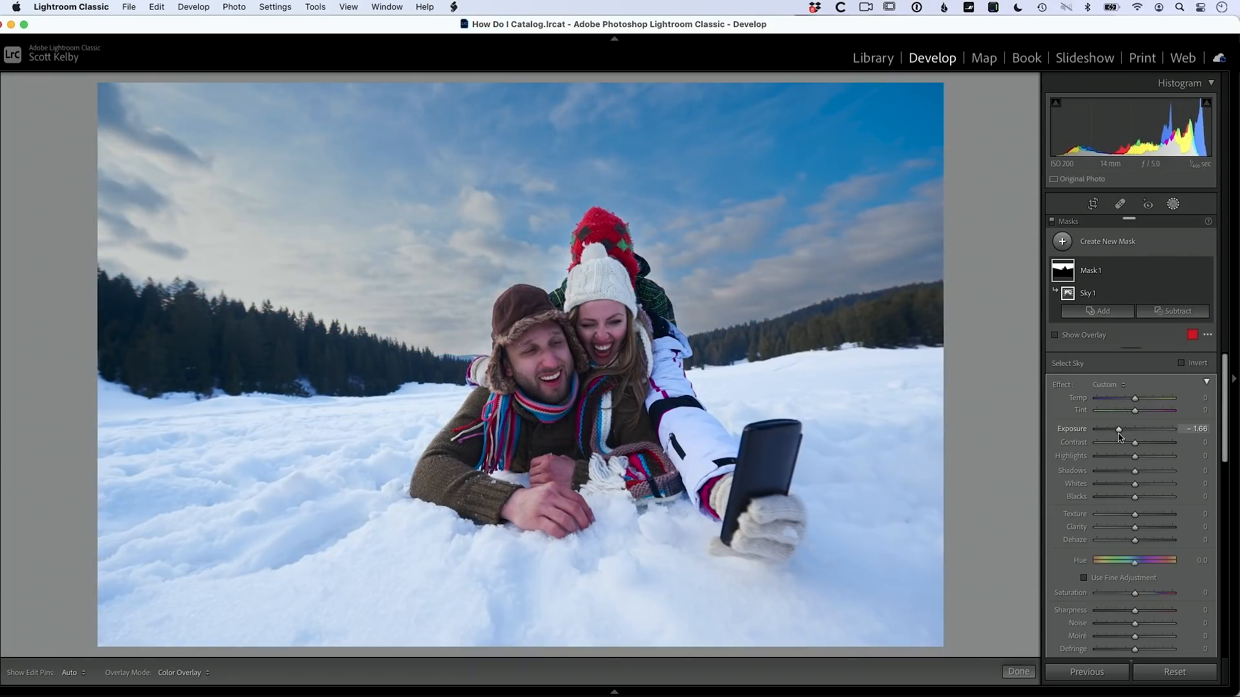
left_click_drag(1135, 485, 1150, 485)
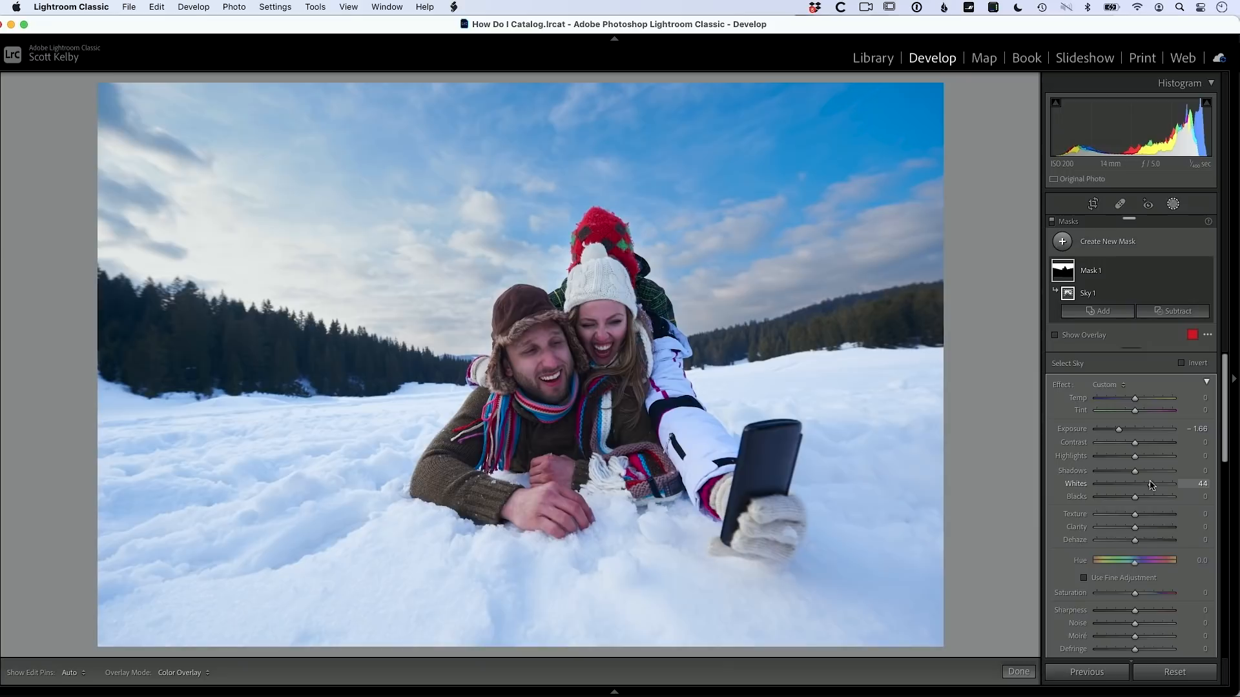
mouse_move(1136, 447)
left_mouse_down()
mouse_move(1162, 446)
mouse_move(1116, 433)
left_mouse_up()
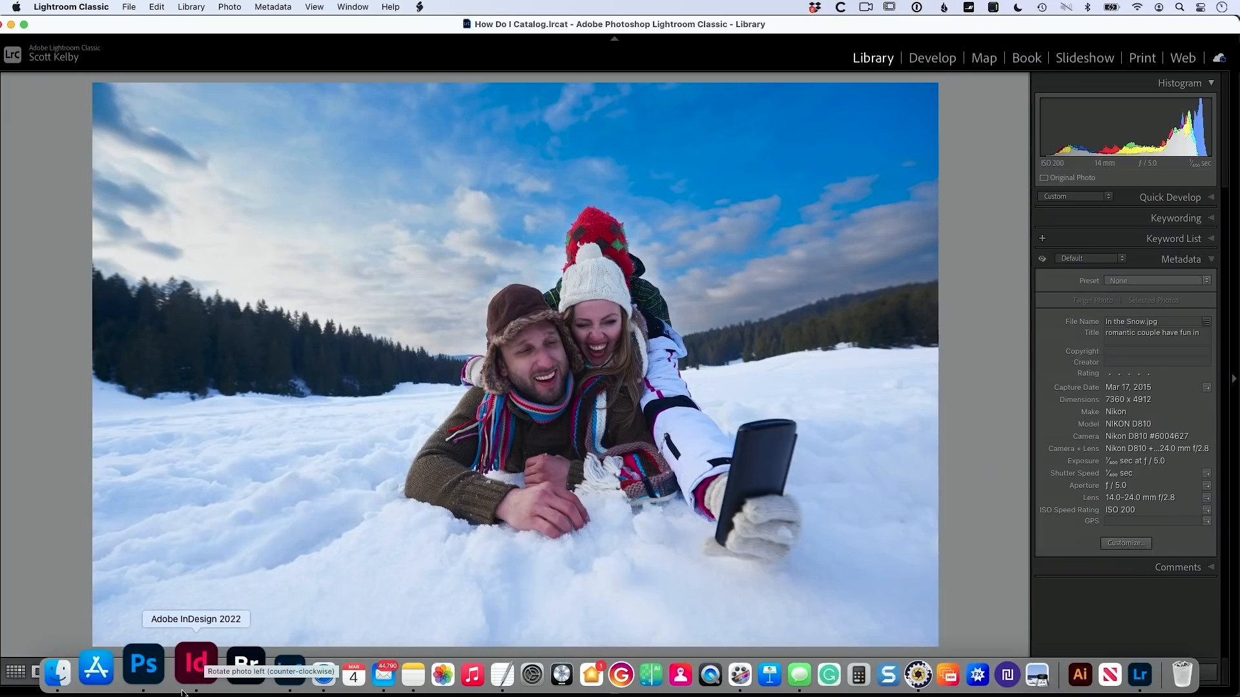
key("super+Tab")
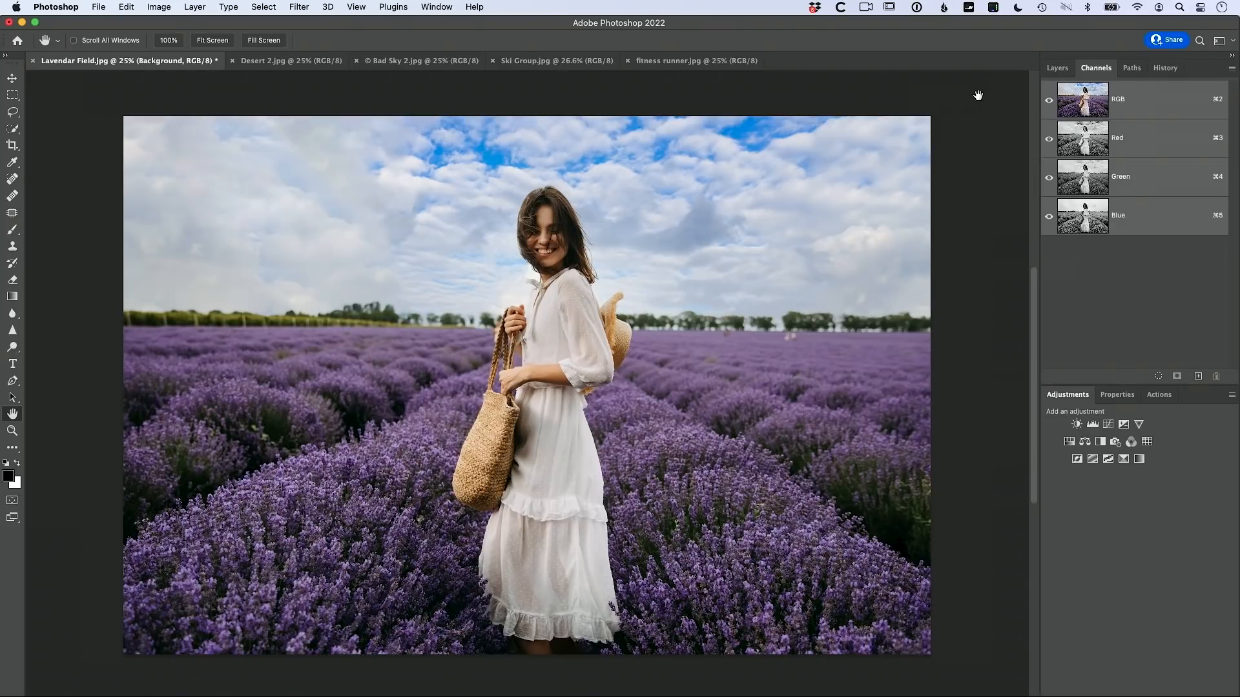
Step: Hide the Sky Replacement Group in Lavender Field.jpg to reveal the original overcast sky
left_click(1056, 68)
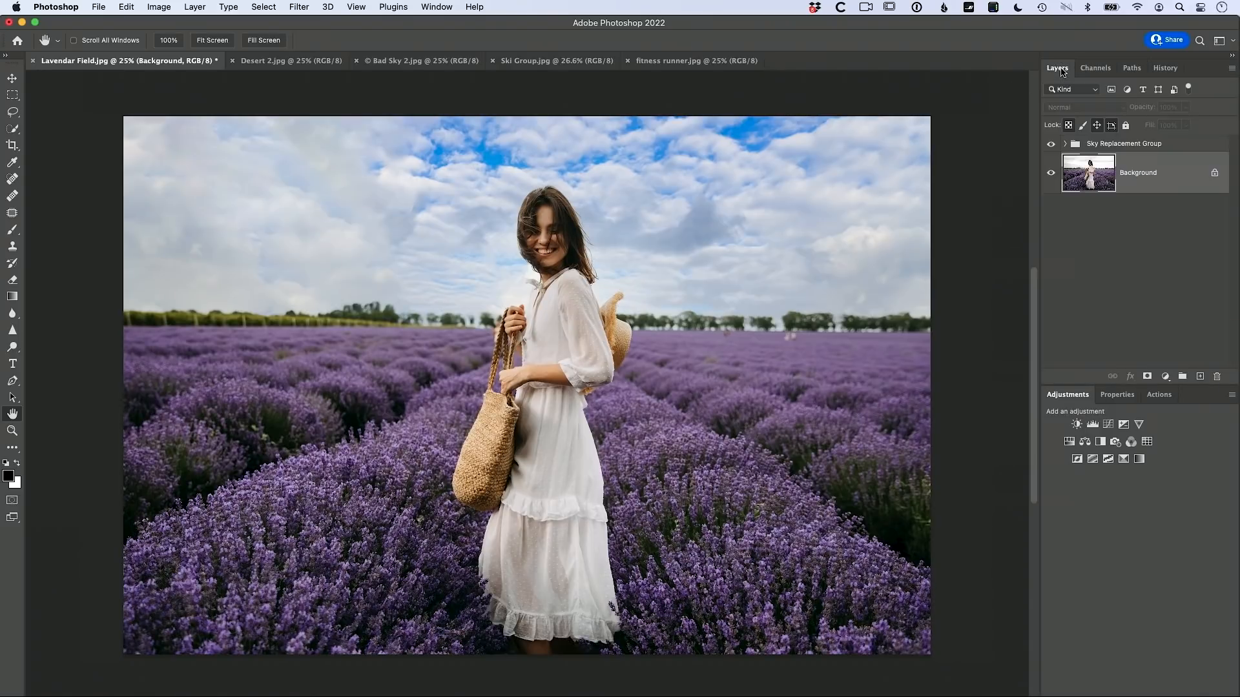
left_click(1051, 144)
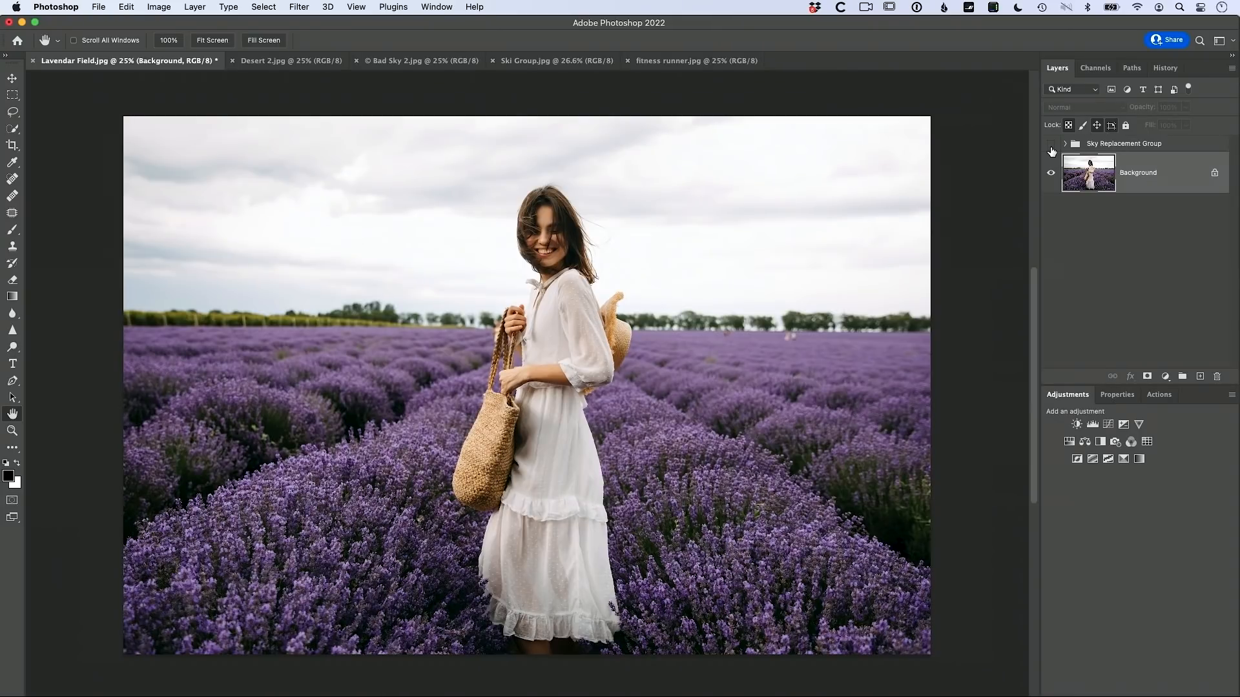
left_click(126, 7)
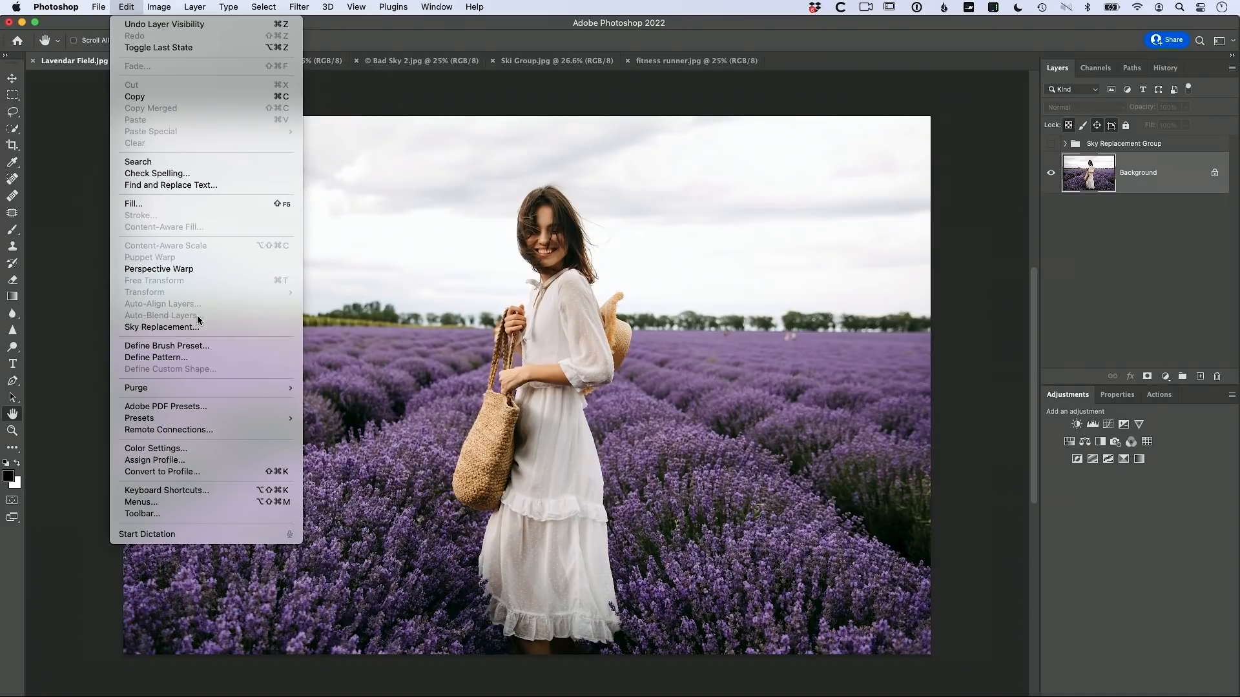
Step: Start a Sky Replacement and preview the blue wispy and cumulus cloud preset skies
left_click(214, 328)
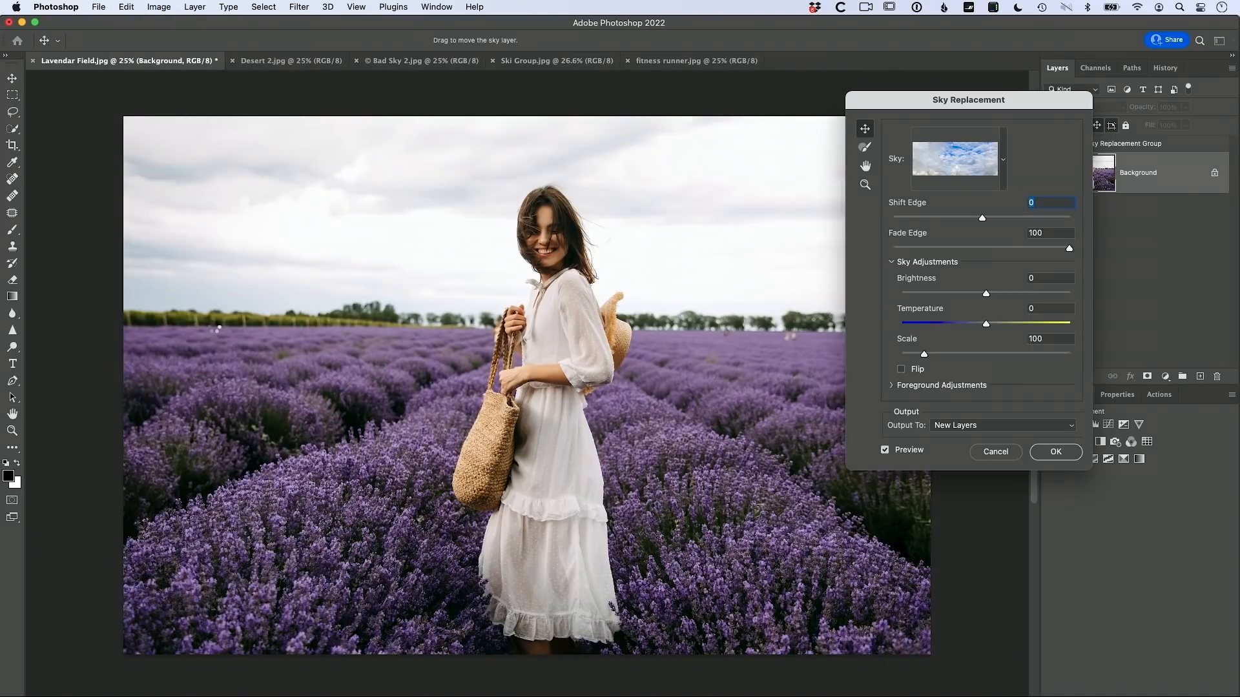
left_click(1003, 162)
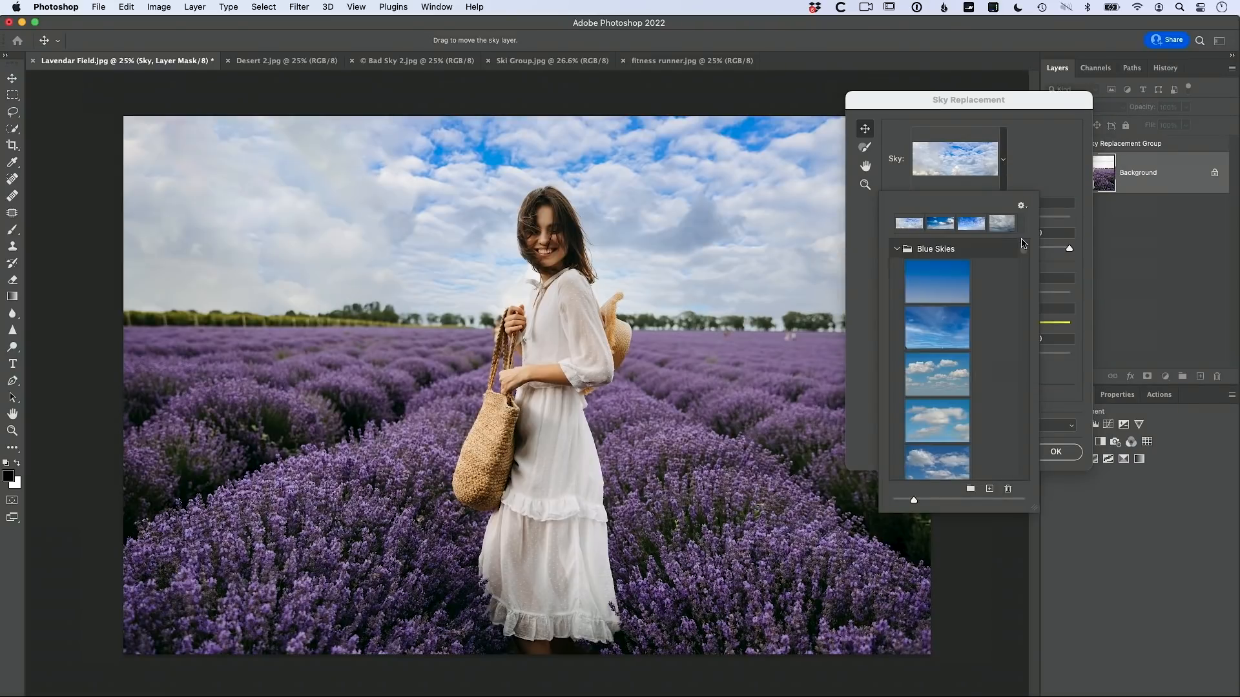
left_click(938, 334)
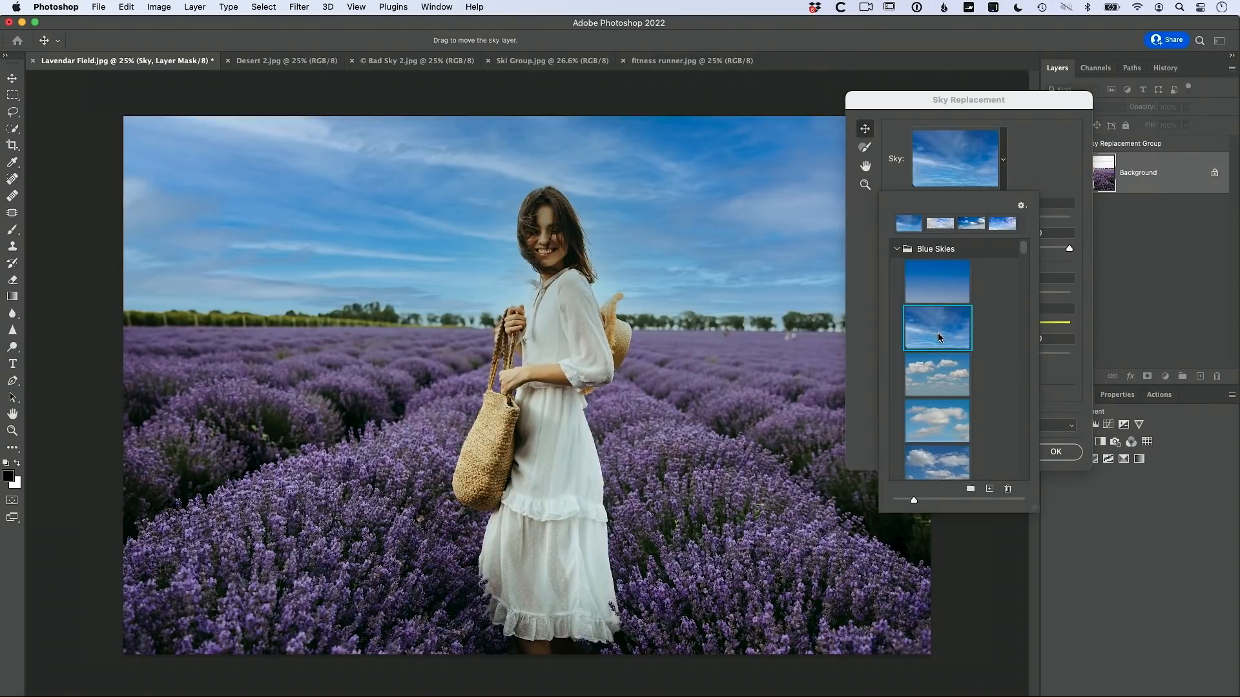
double_click(932, 377)
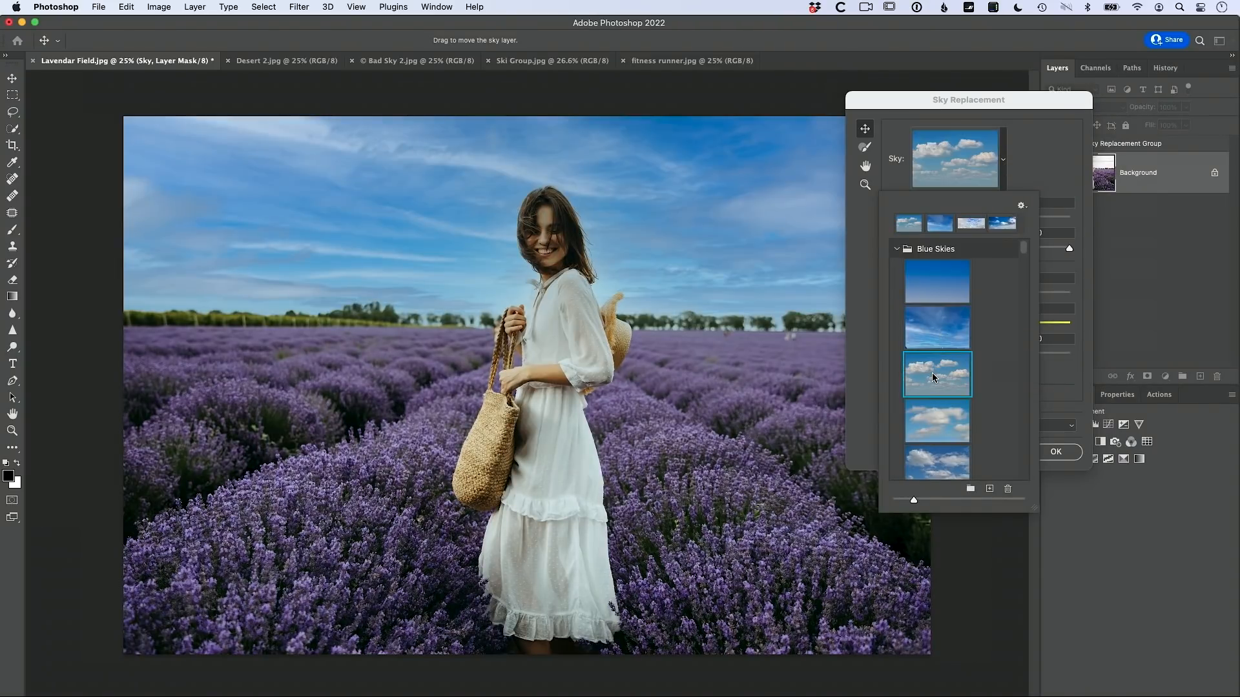
left_click(688, 384)
left_click(935, 425)
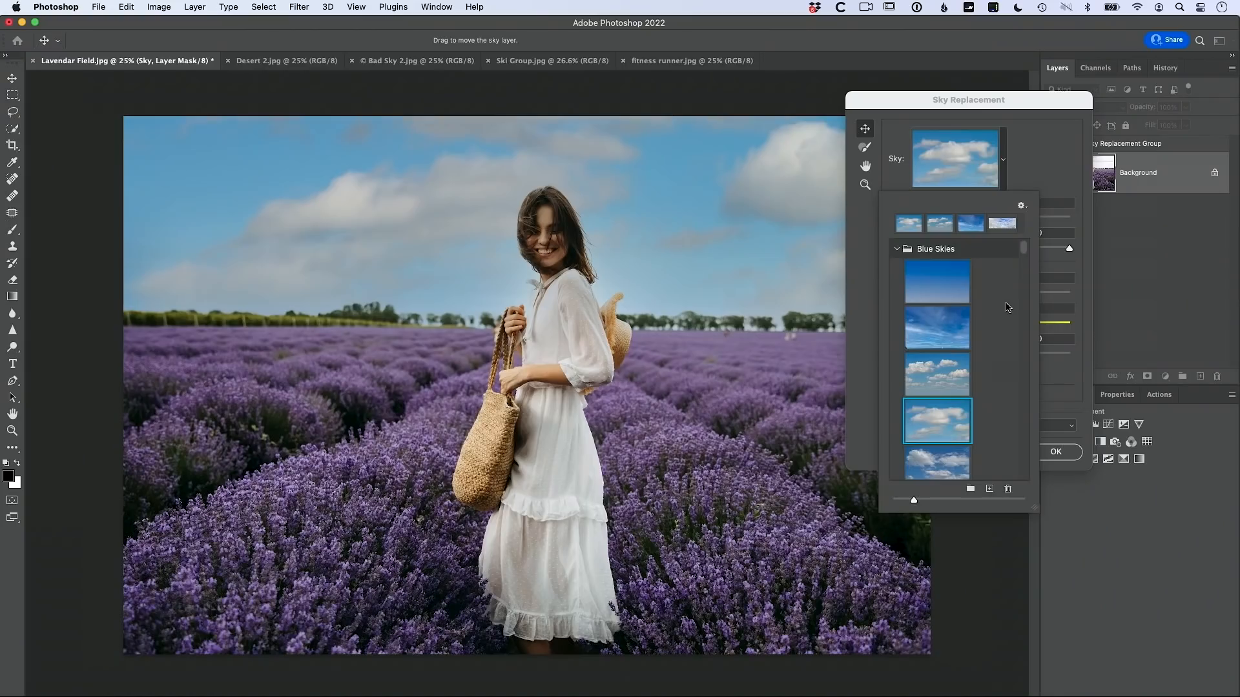
Step: Browse further presets, trying mackerel, dark blue, pink sunset, golden-lit and white-cloud skies
scroll(939, 285, "down", 5)
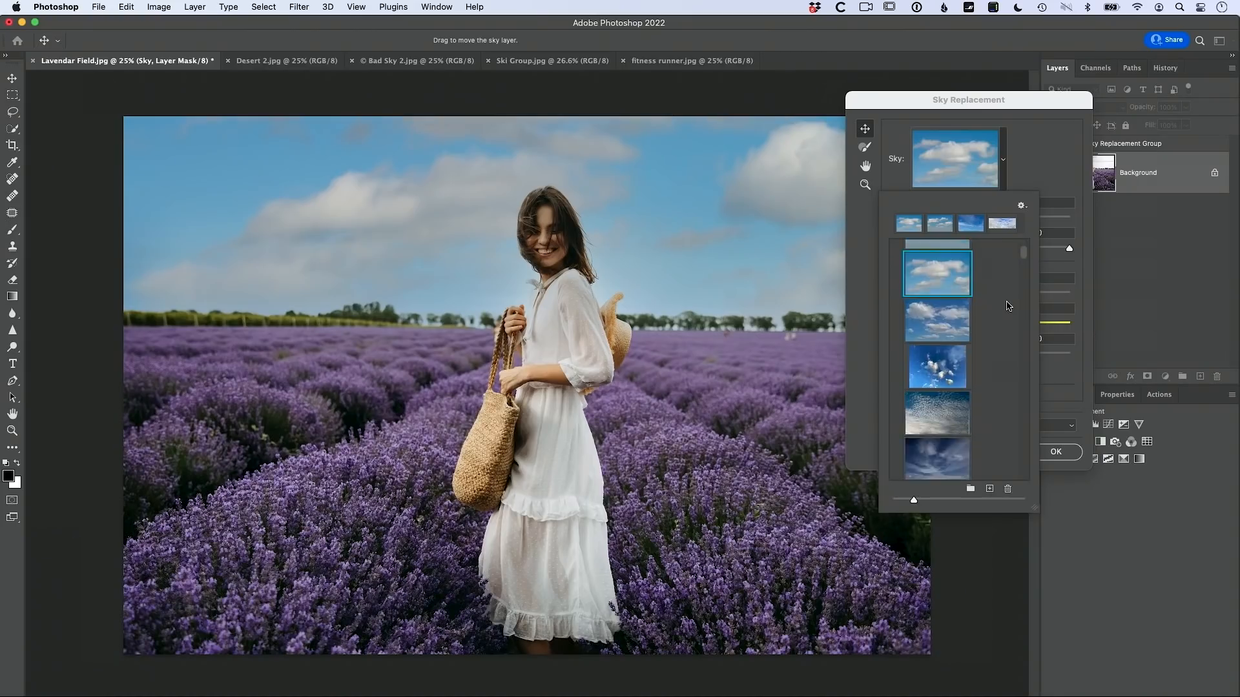
left_click(936, 283)
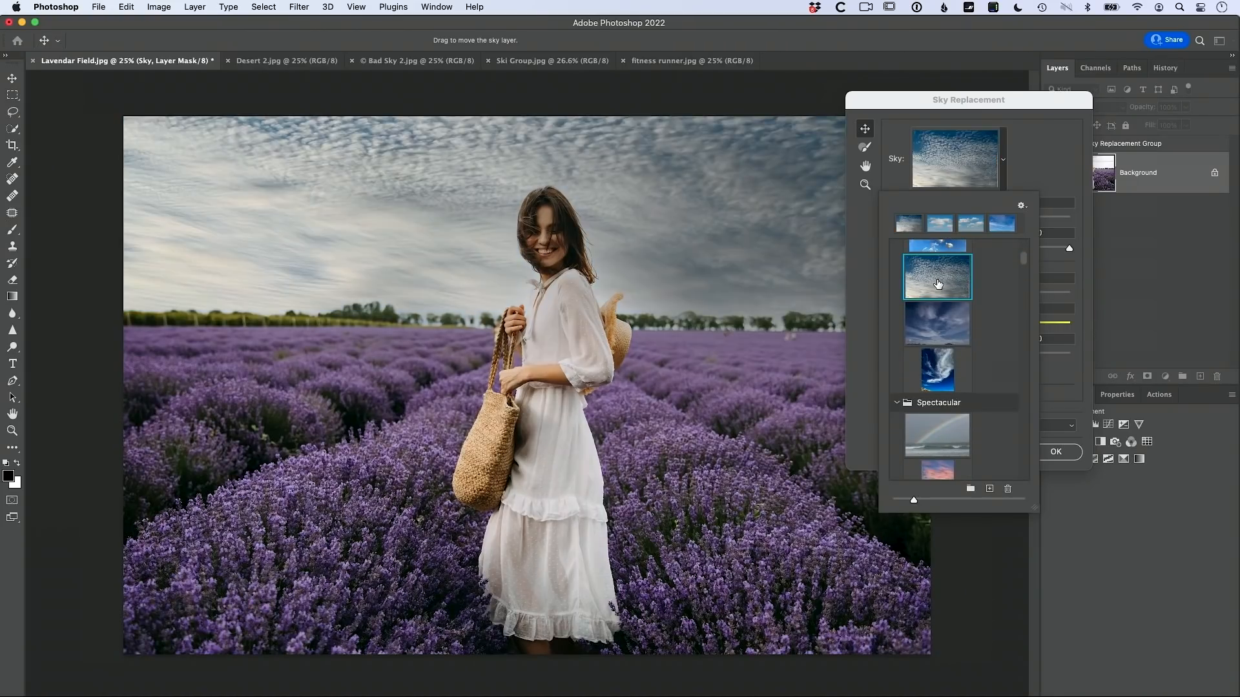
left_click(938, 332)
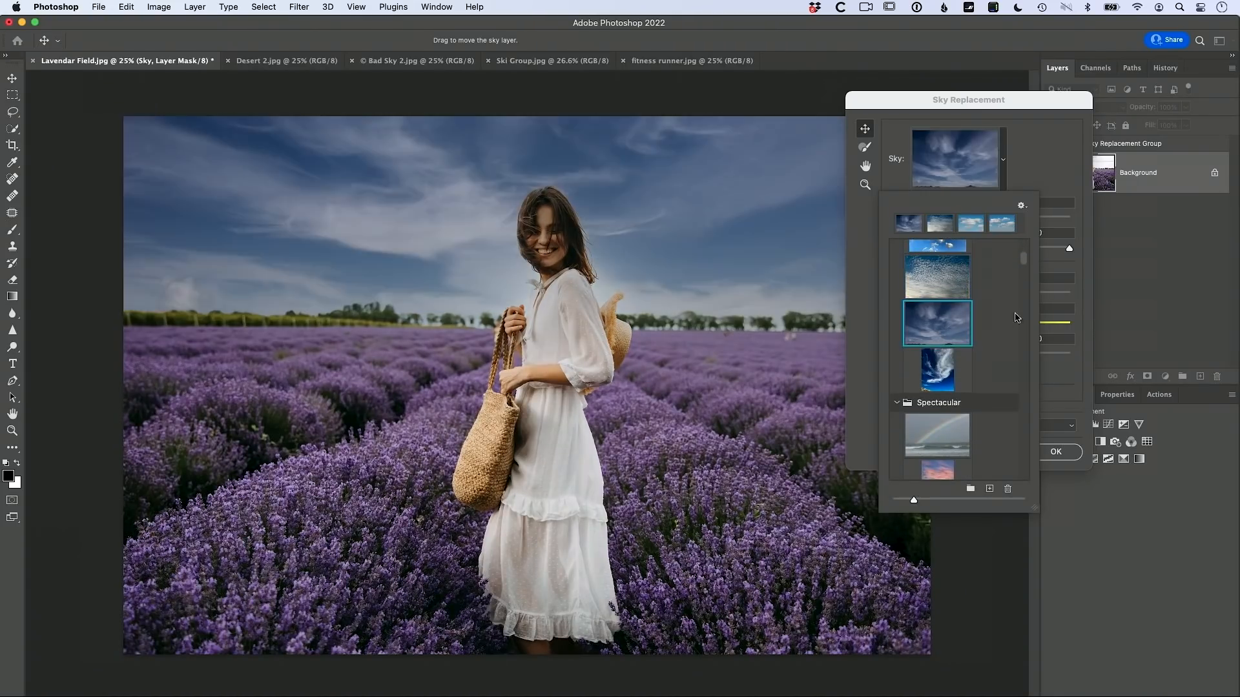
scroll(1007, 329, "down", 10)
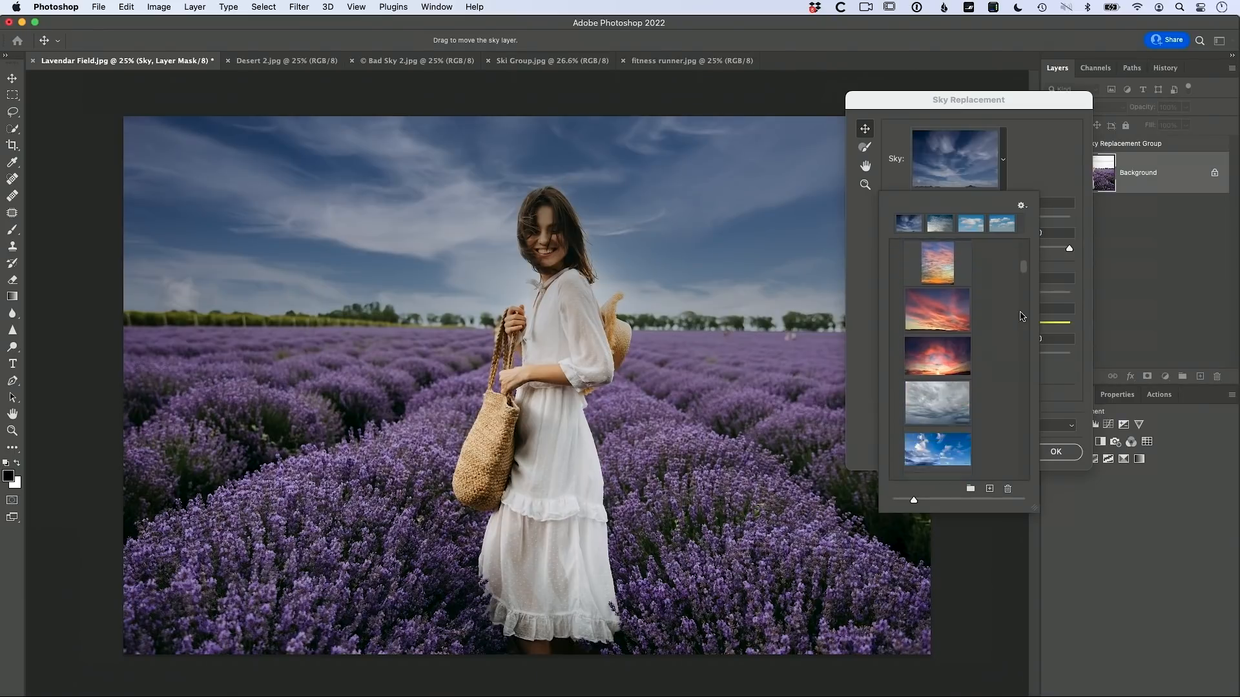
scroll(991, 342, "down", 6)
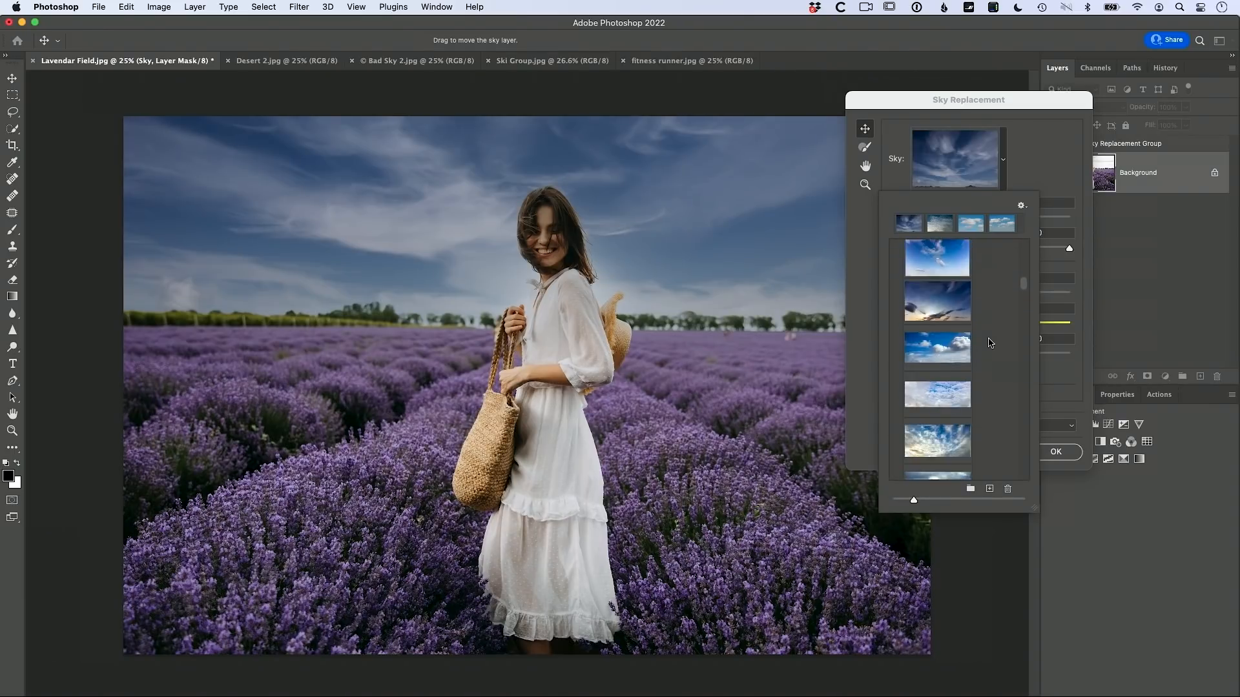
scroll(991, 342, "down", 8)
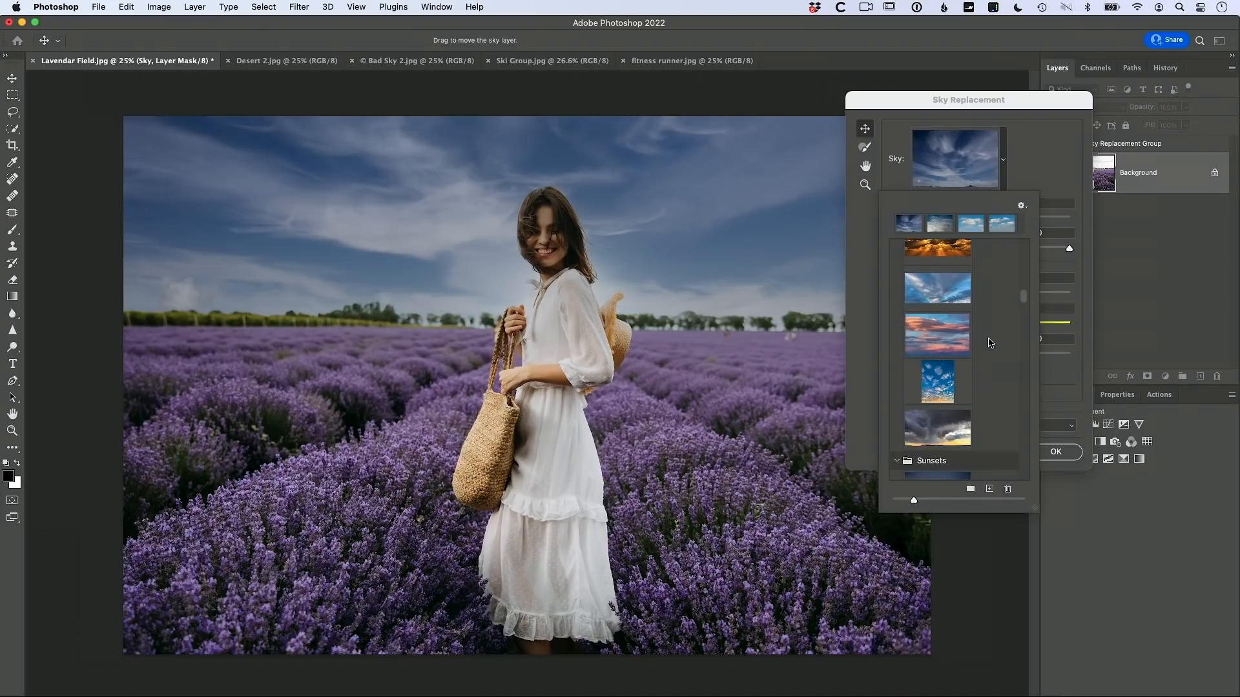
scroll(991, 343, "down", 4)
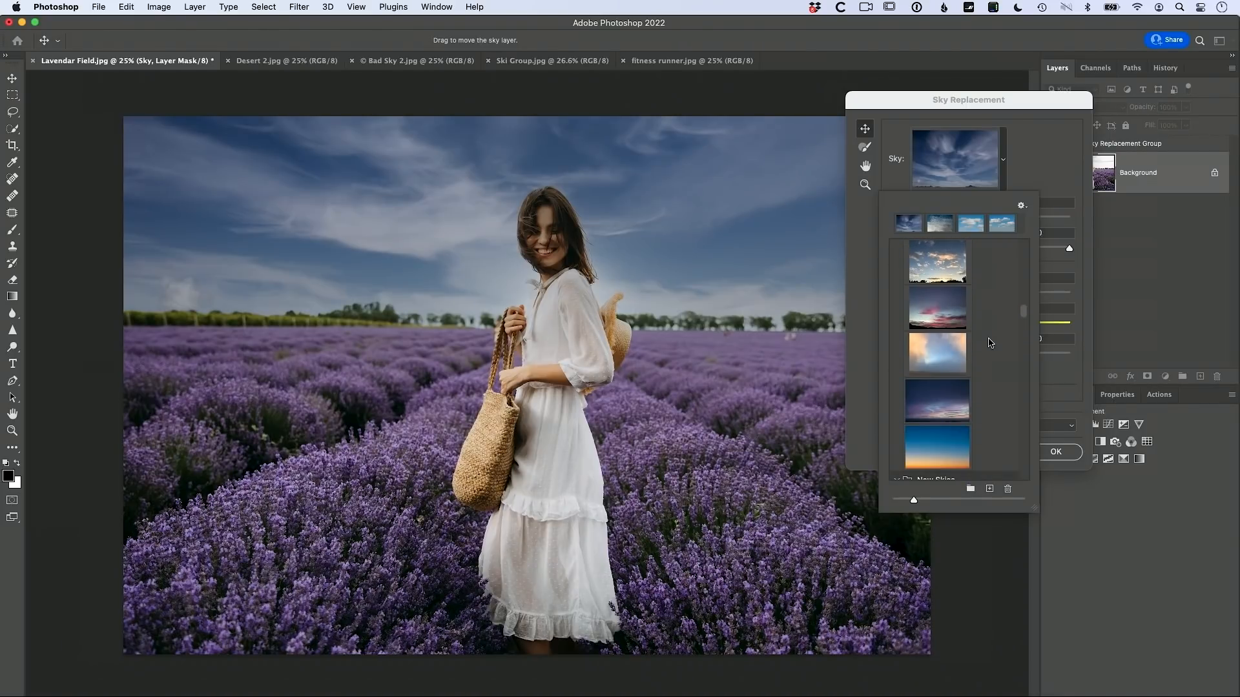
left_click(937, 308)
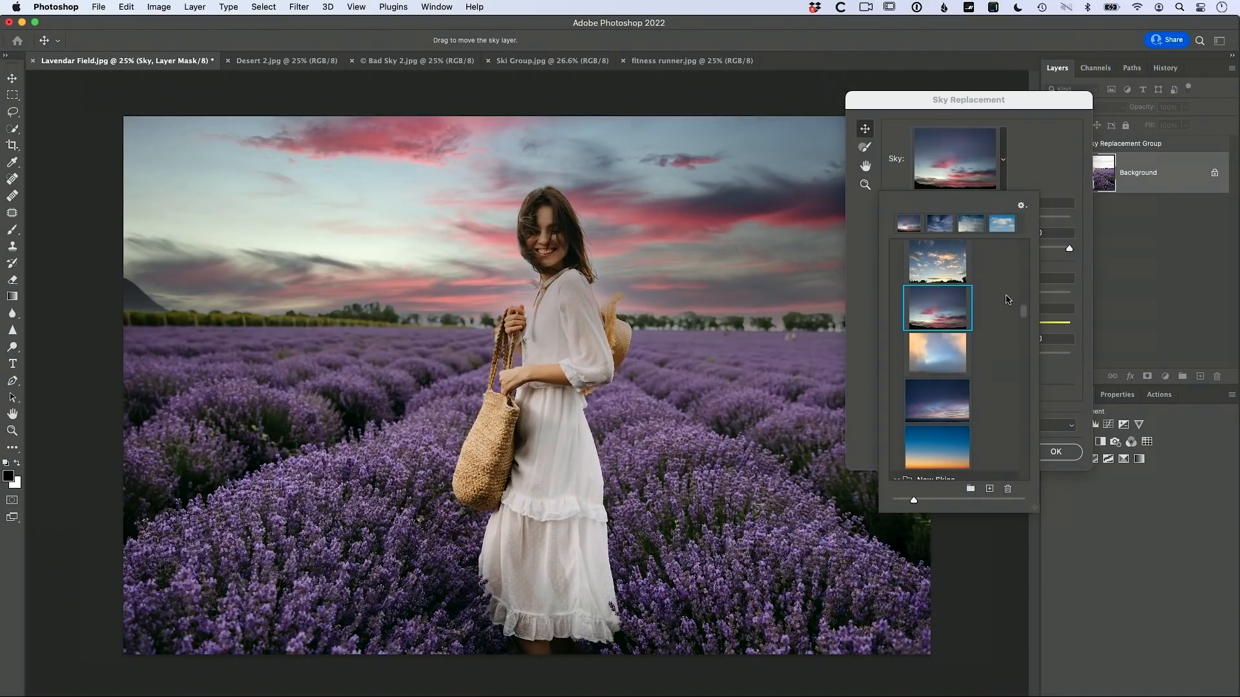
left_click(967, 271)
scroll(991, 290, "down", 6)
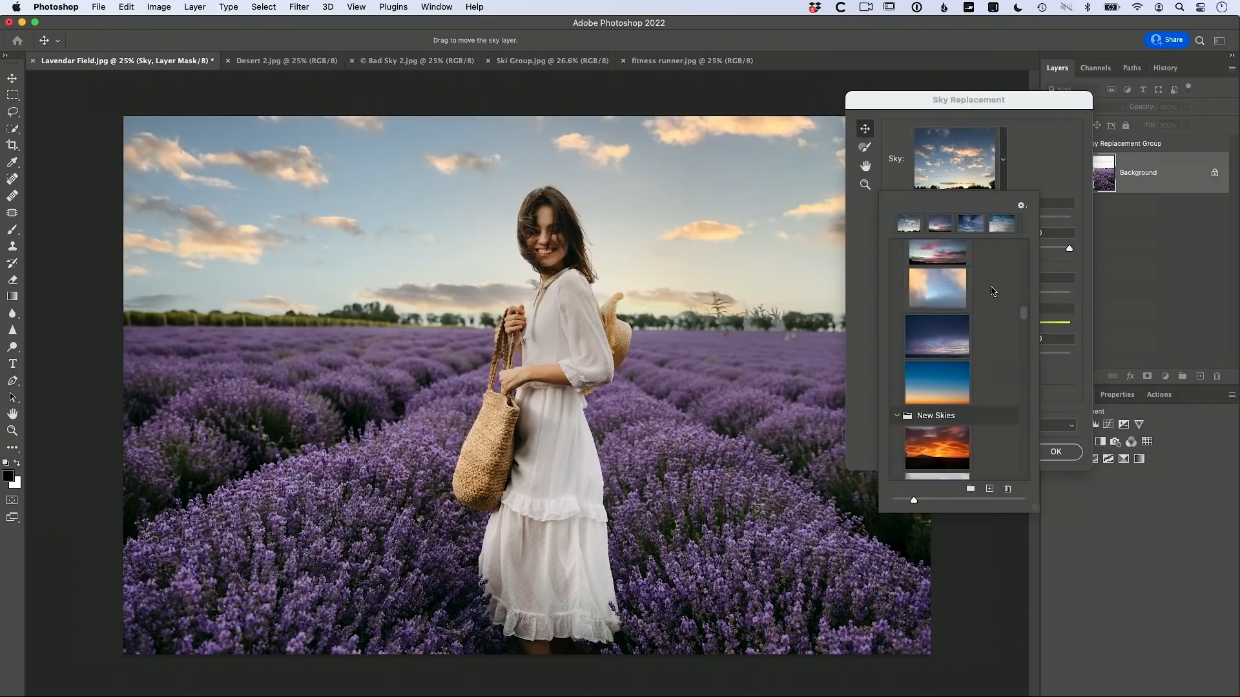
scroll(981, 297, "down", 2)
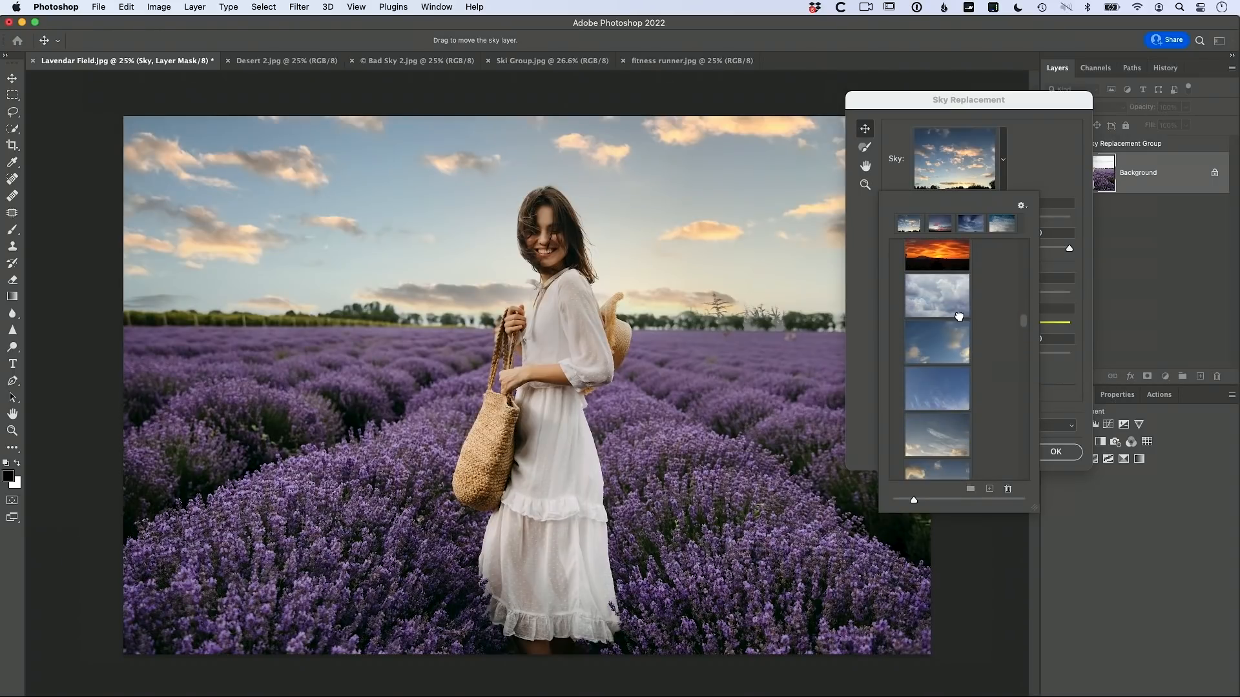
left_click(956, 310)
scroll(984, 330, "down", 5)
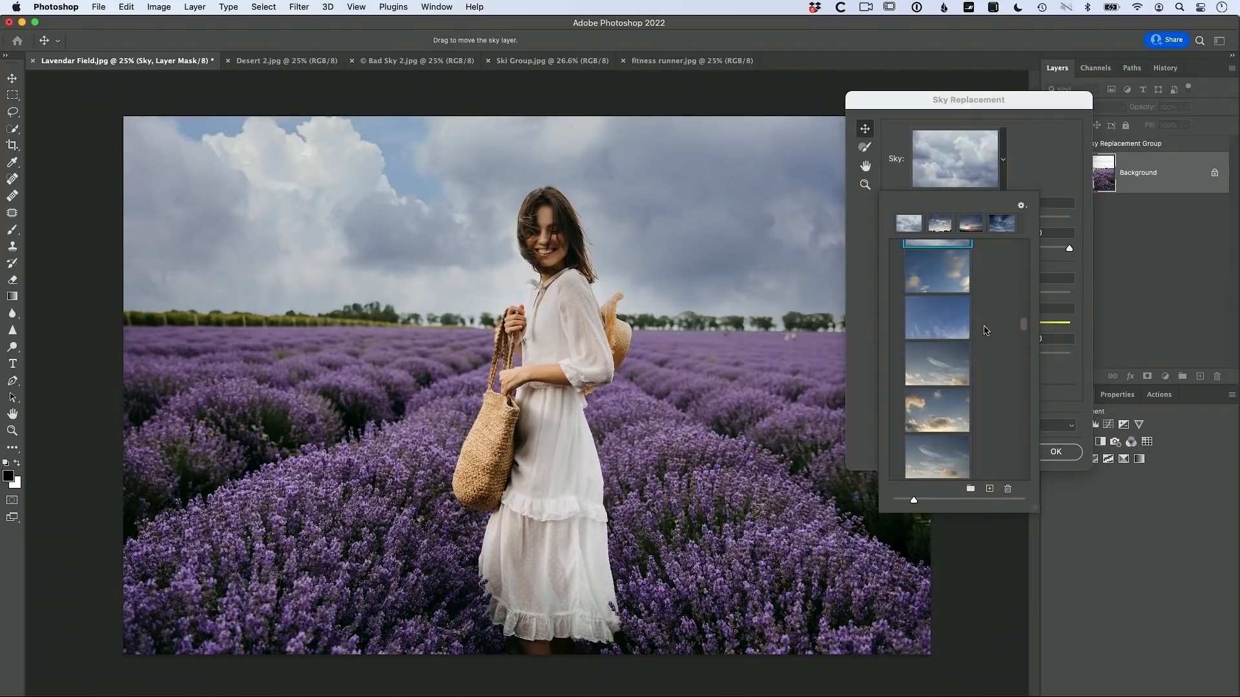
scroll(981, 330, "down", 3)
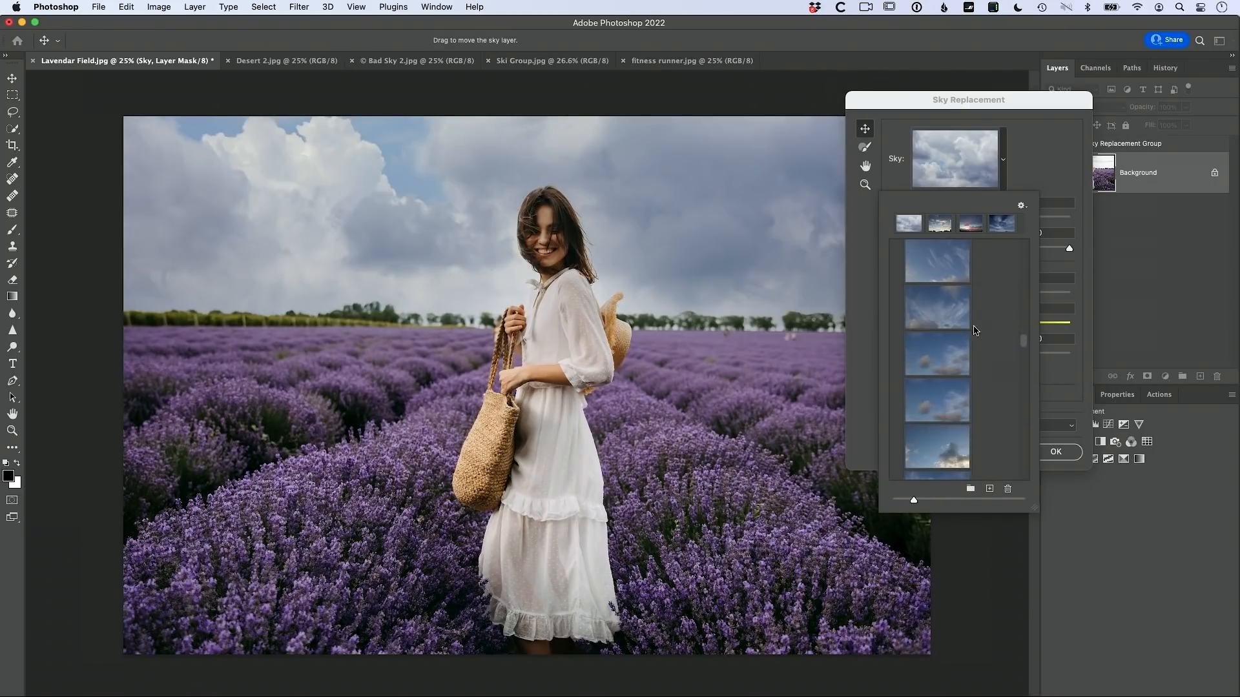
left_click(967, 334)
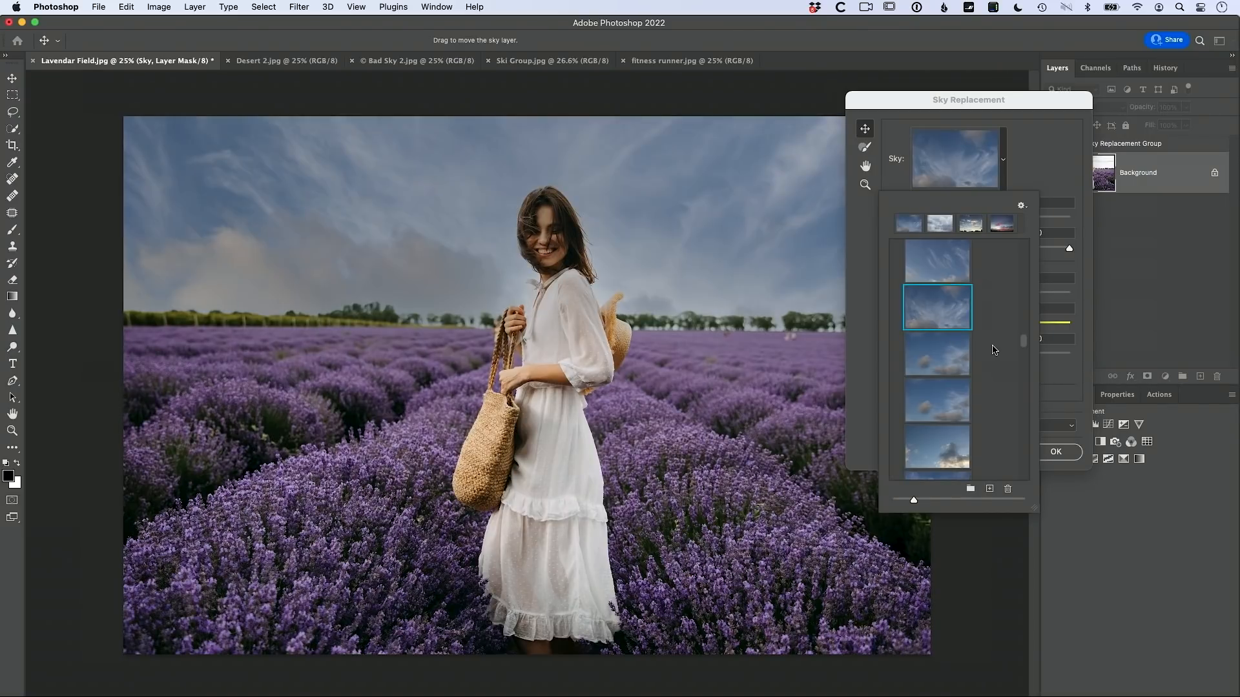
scroll(994, 350, "down", 1)
scroll(995, 350, "up", 1)
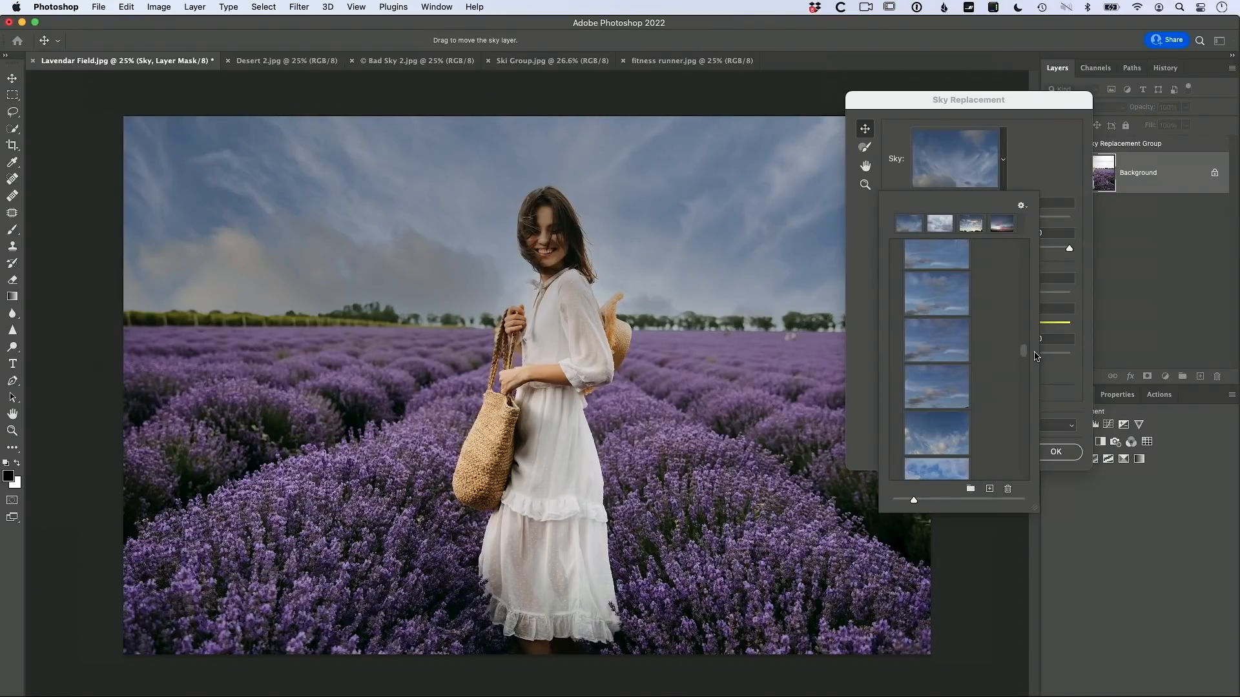
scroll(1026, 353, "up", 5)
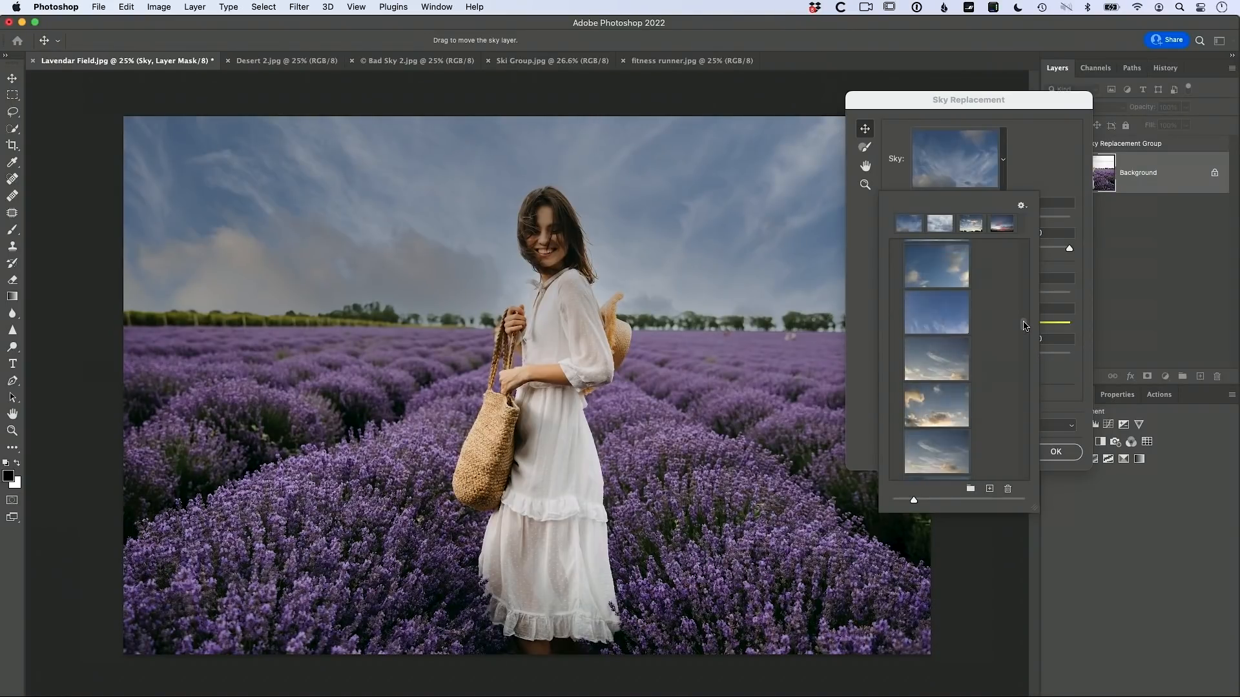
left_click(934, 343)
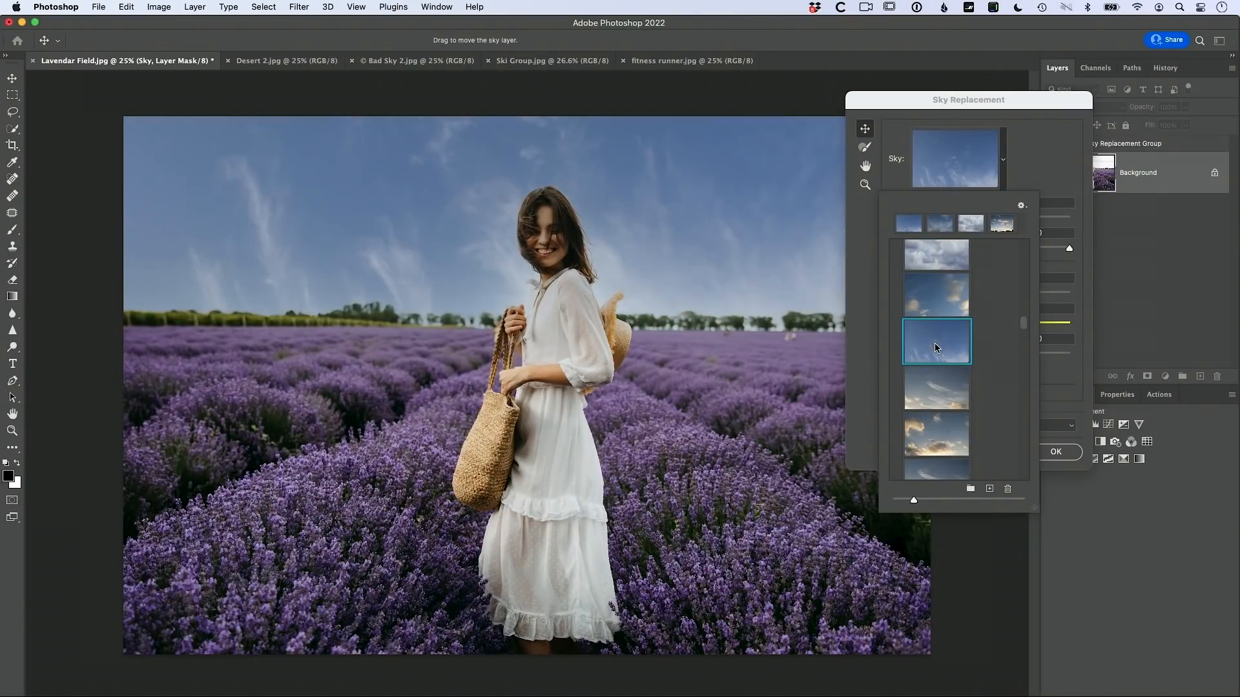
Step: Settle on the Sunsets blue sky with golden clouds and apply the sky replacement
left_click(942, 406)
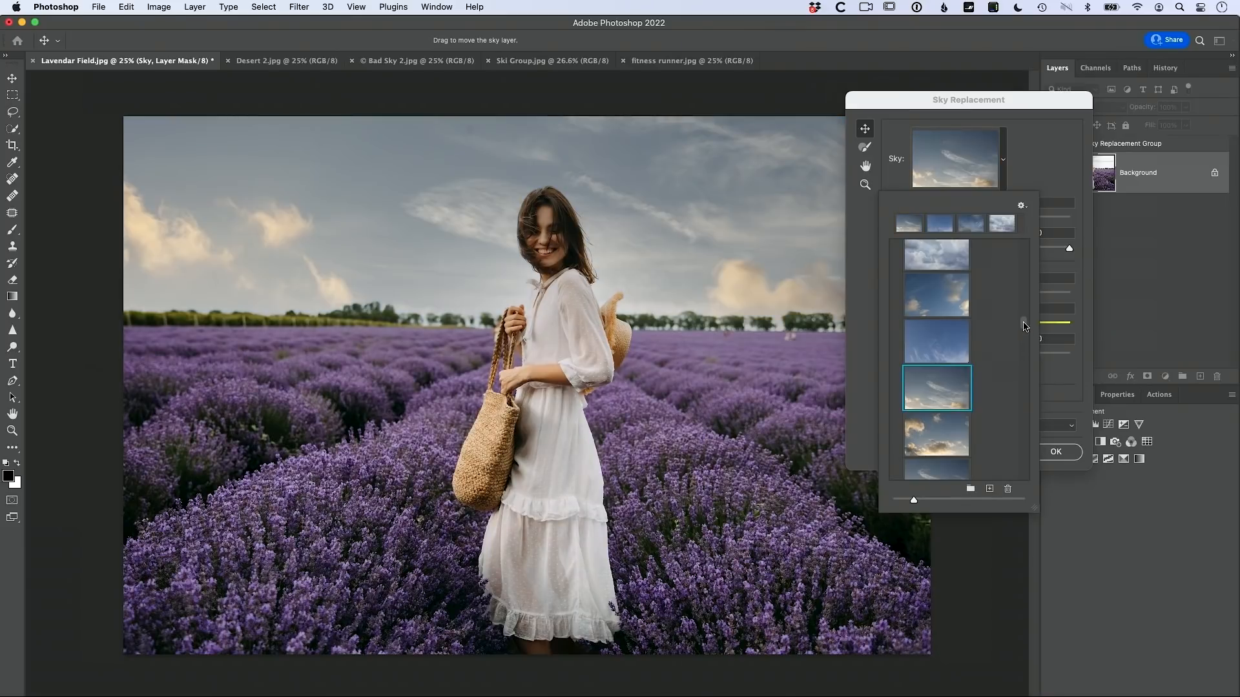
left_click_drag(1024, 326, 1024, 304)
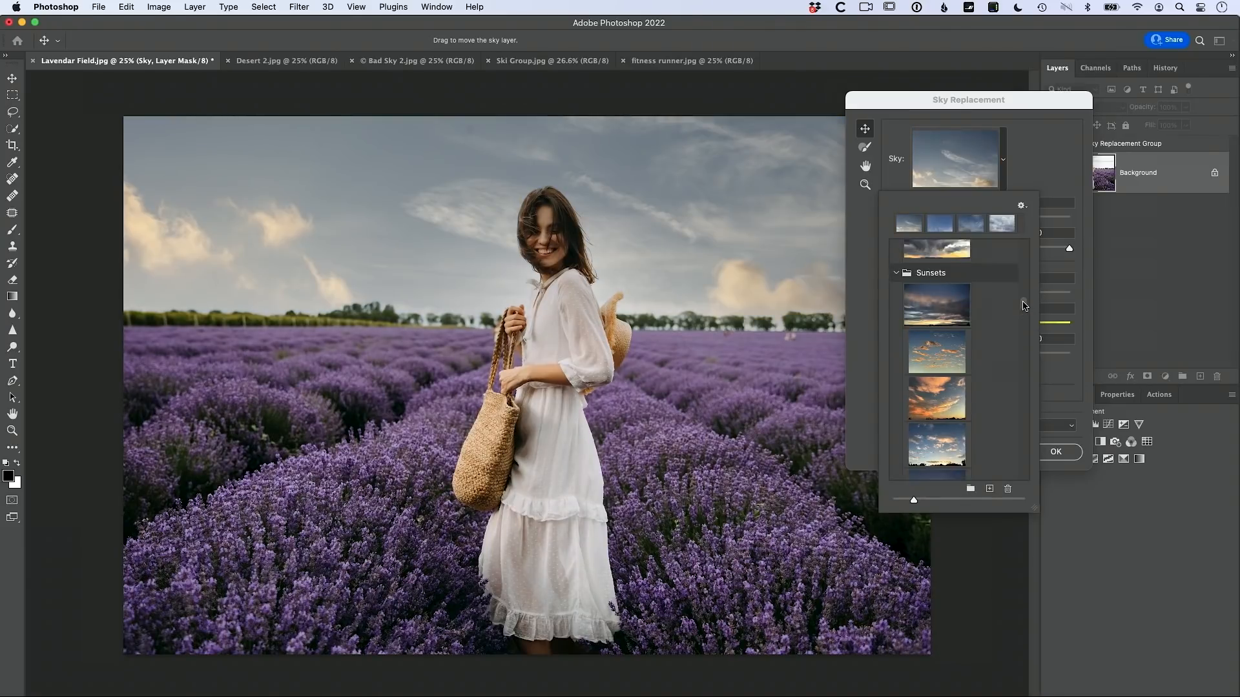
left_click(948, 313)
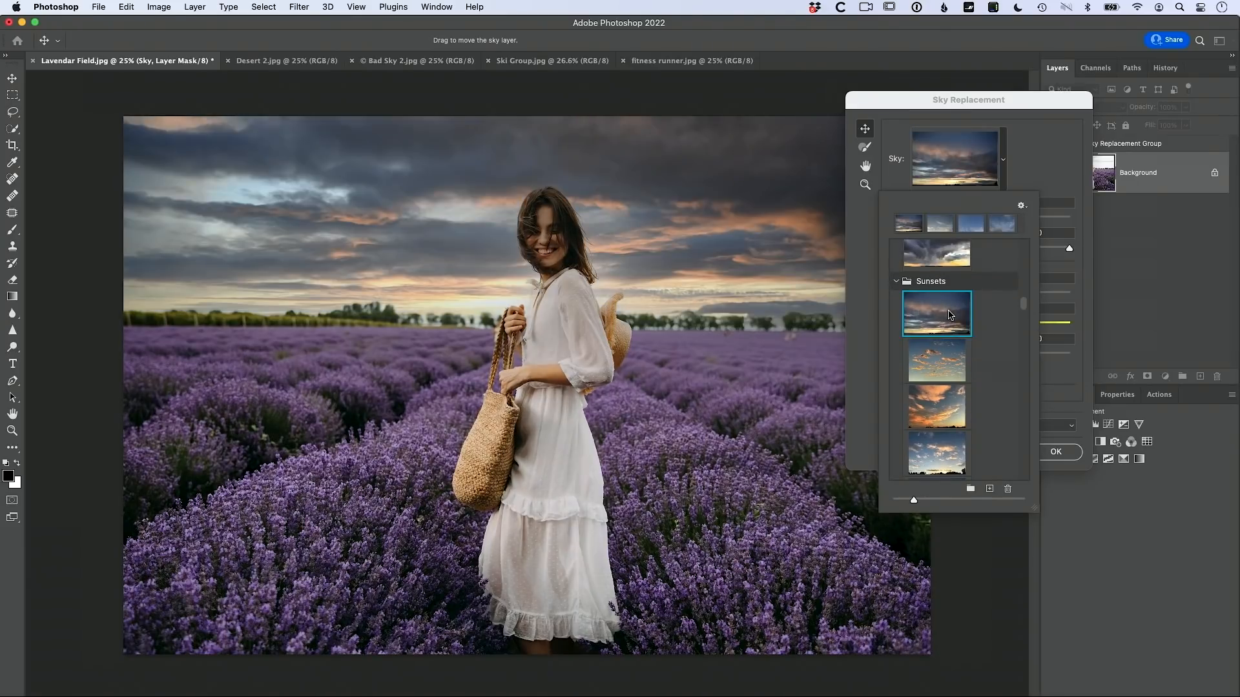
left_click(937, 354)
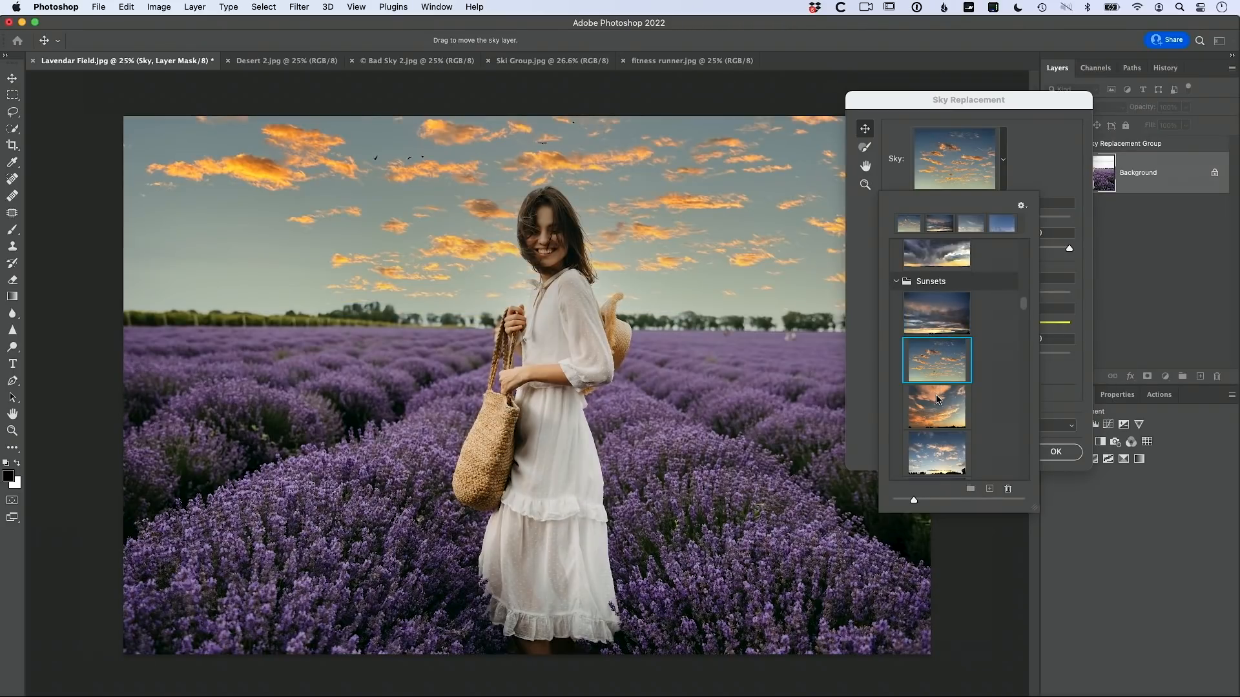
left_click(938, 399)
left_click(930, 446)
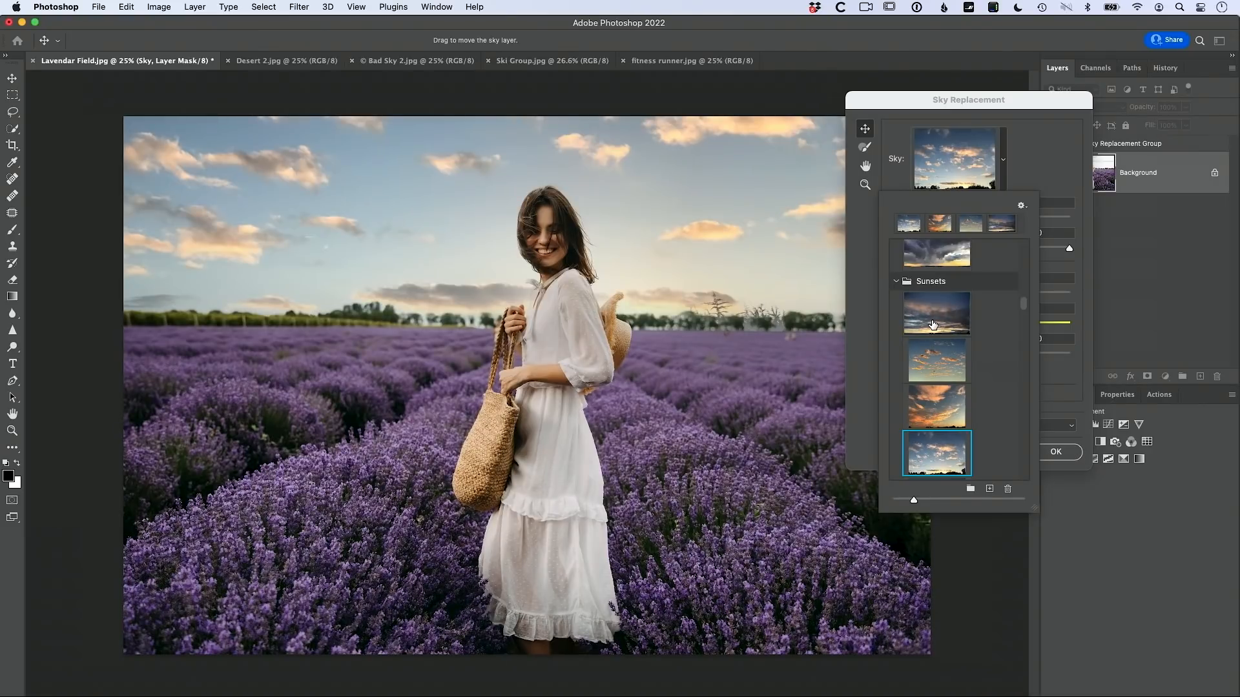
left_click(1059, 450)
left_click(1059, 450)
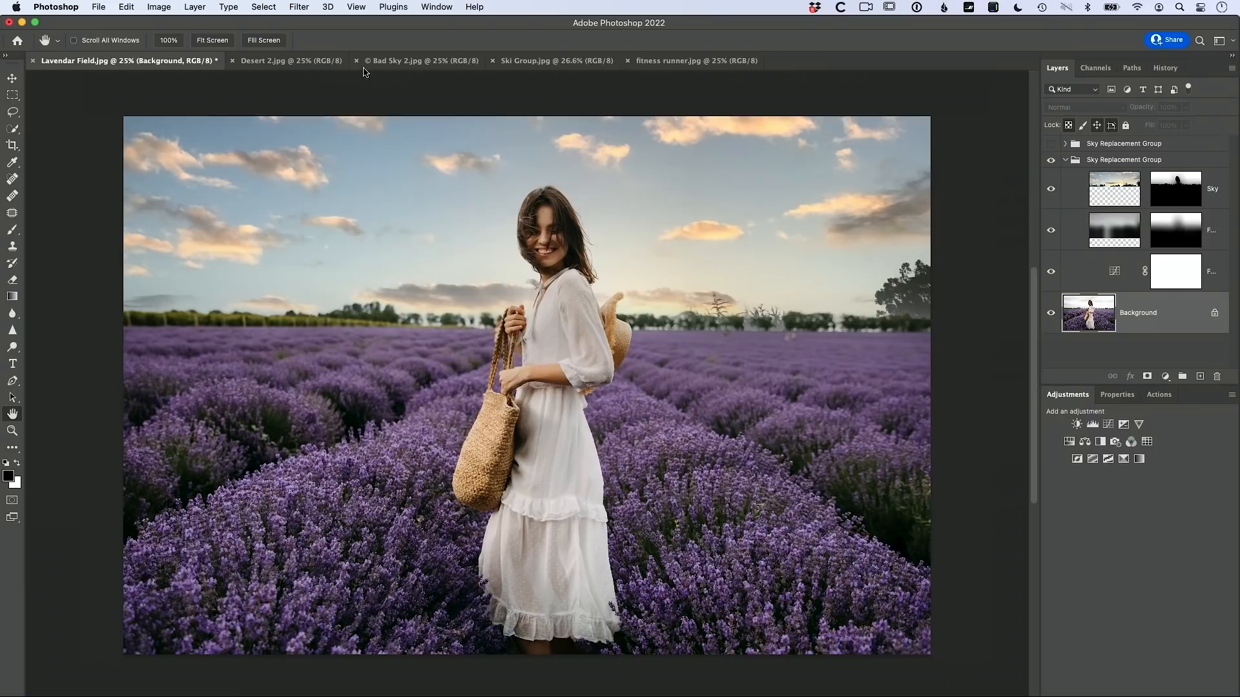
Step: Select the woman as the subject and copy her onto a new Layer 1
left_click(271, 8)
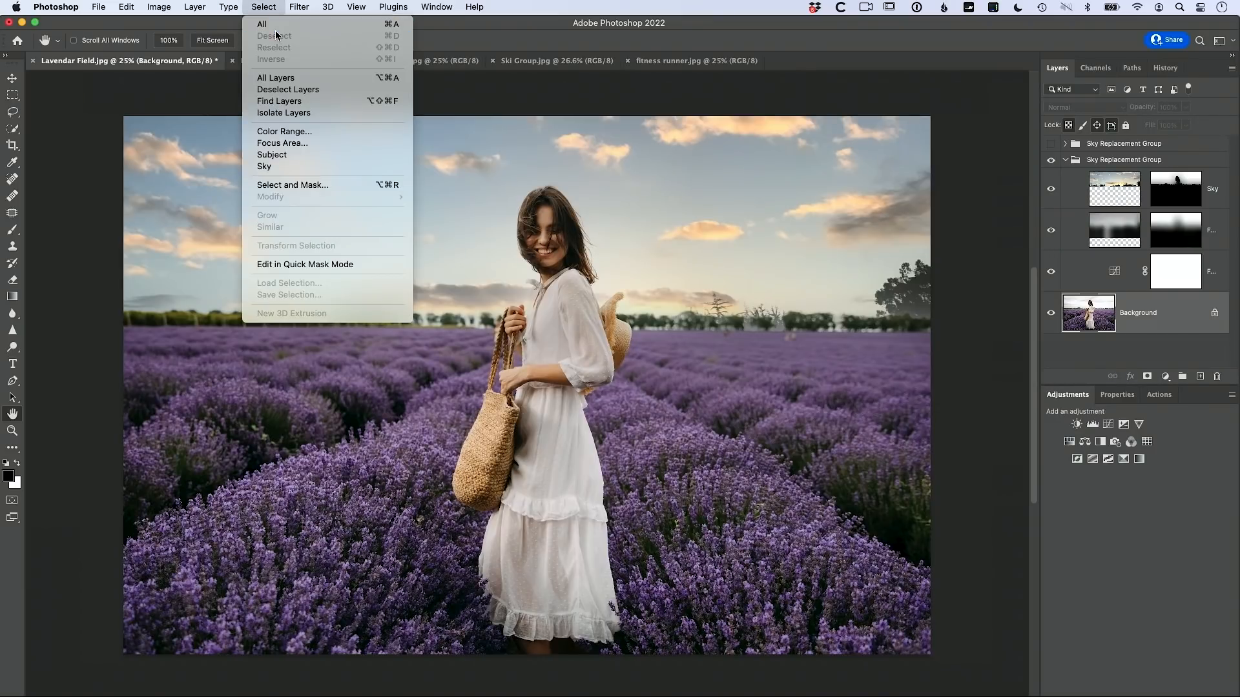
left_click(306, 155)
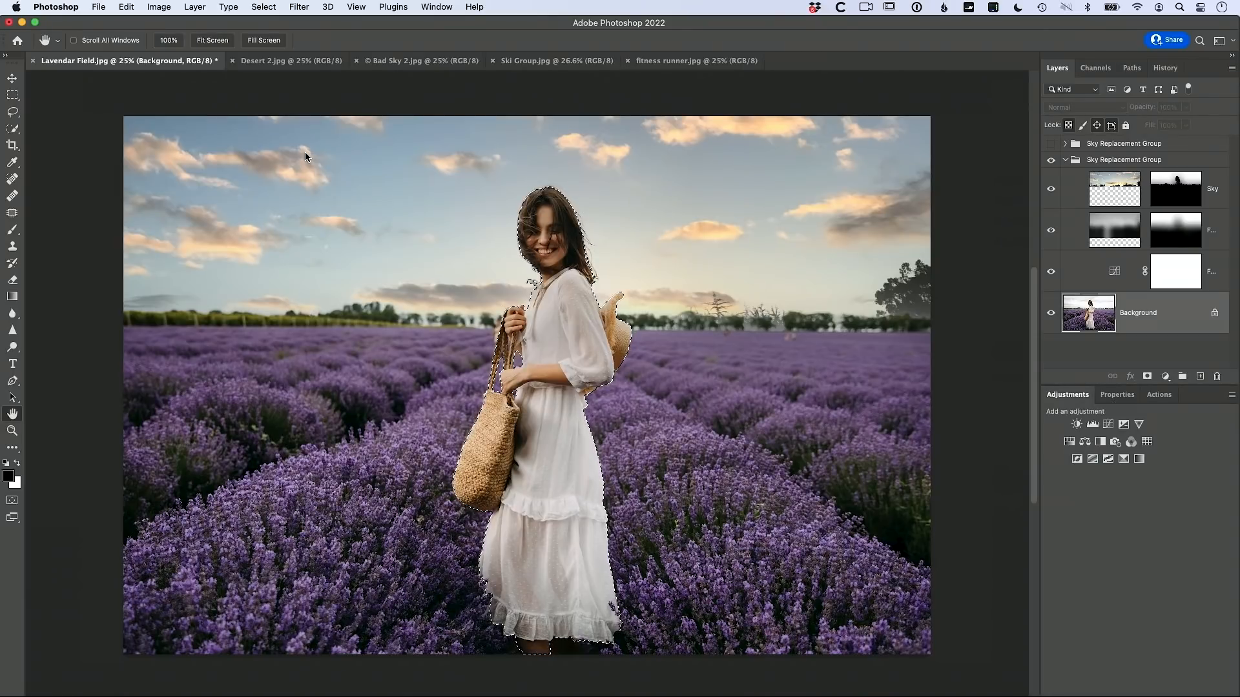
key("super+j")
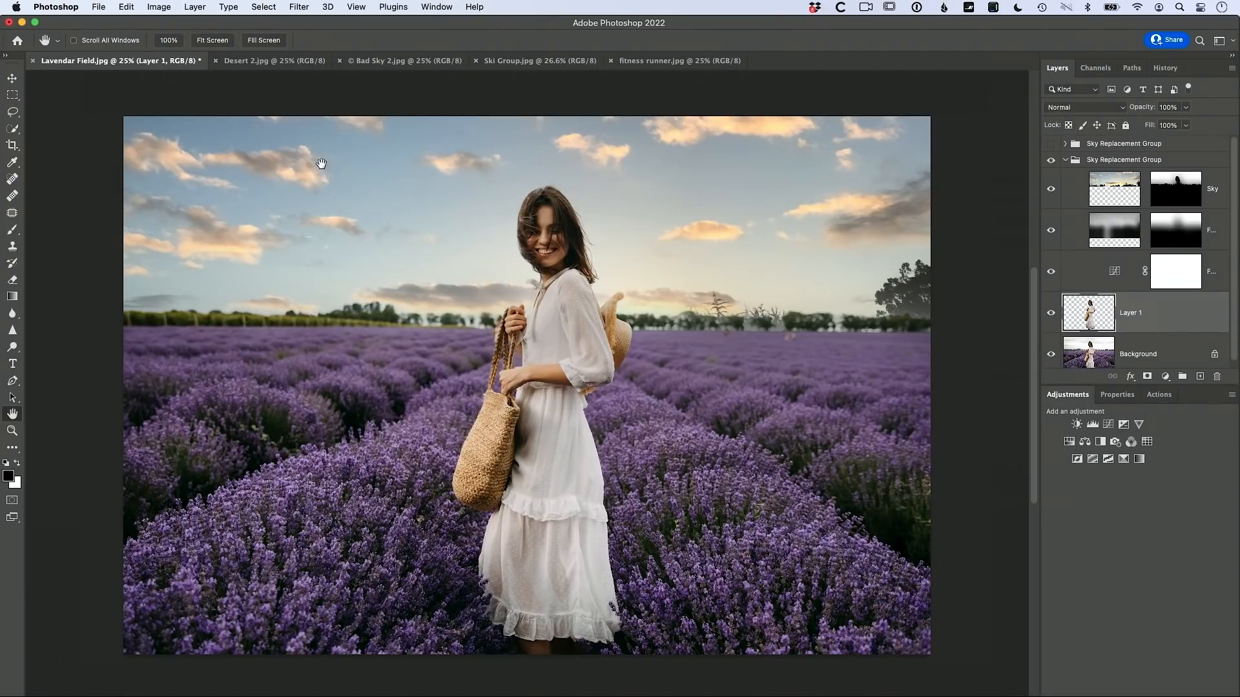
left_click(1051, 354)
left_click(1051, 355)
Step: Move Layer 1 above the Sky Replacement Group, comparing the result with undo and redo
left_click_drag(1089, 316, 1081, 153)
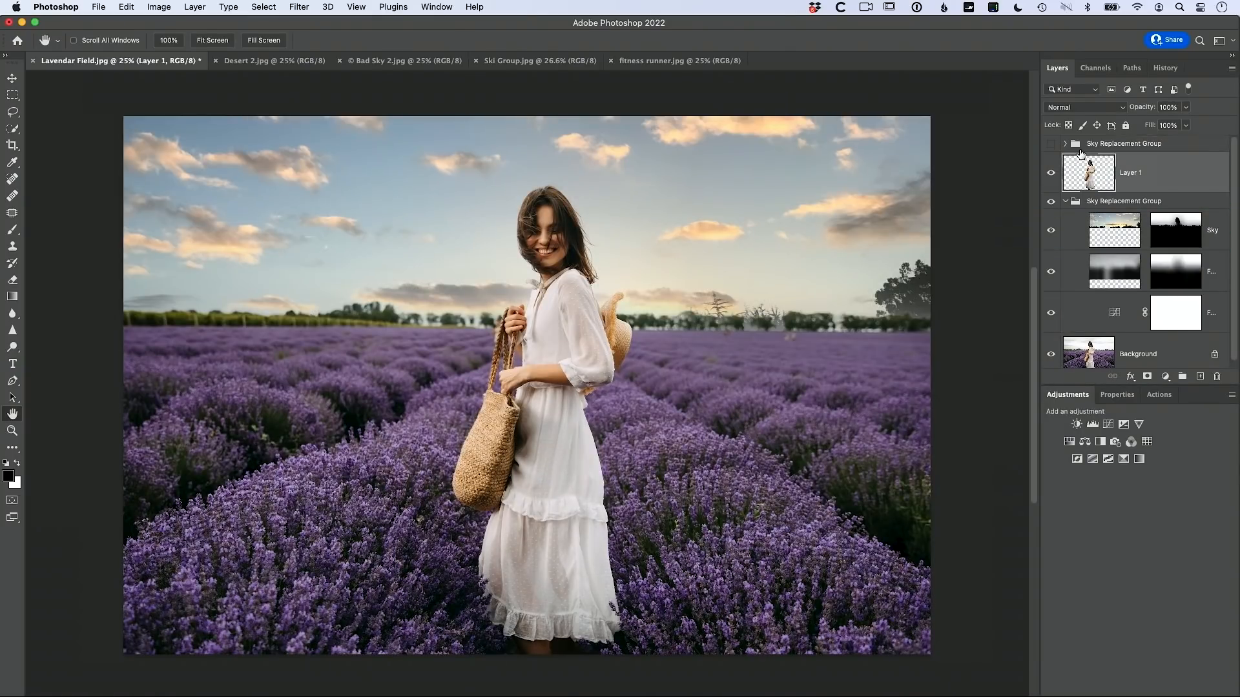
key("super+z")
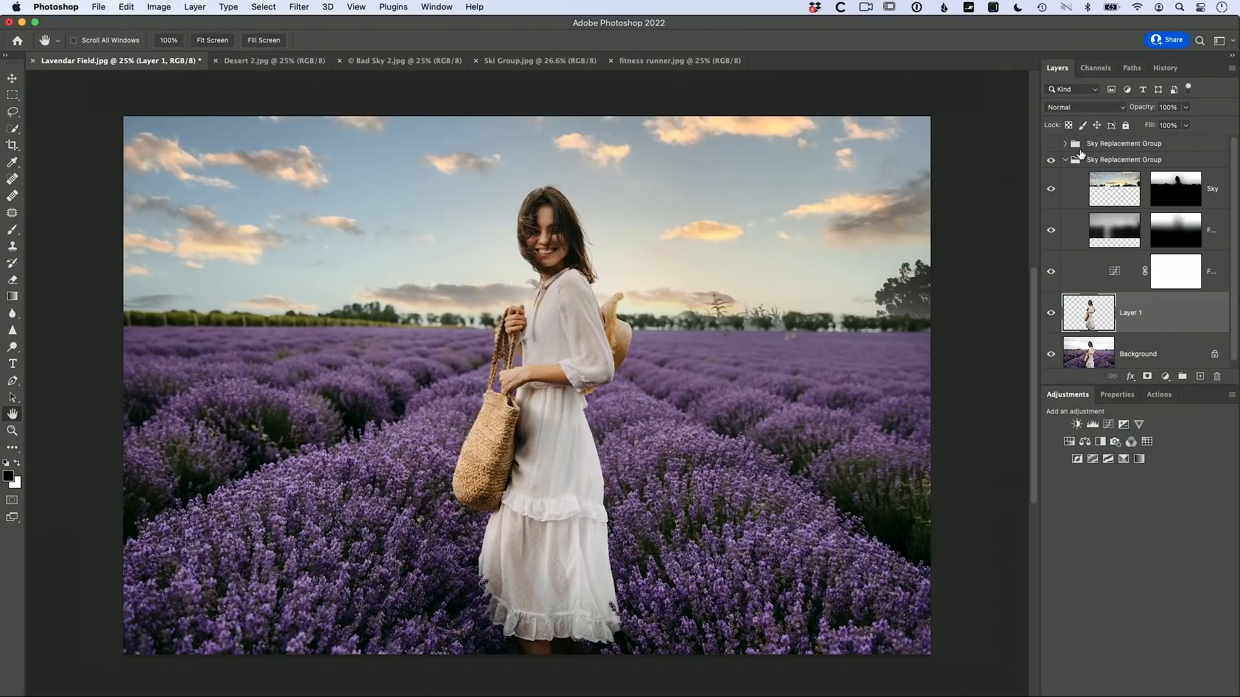
key("super+shift+z")
key("super+z")
key("super+shift+z")
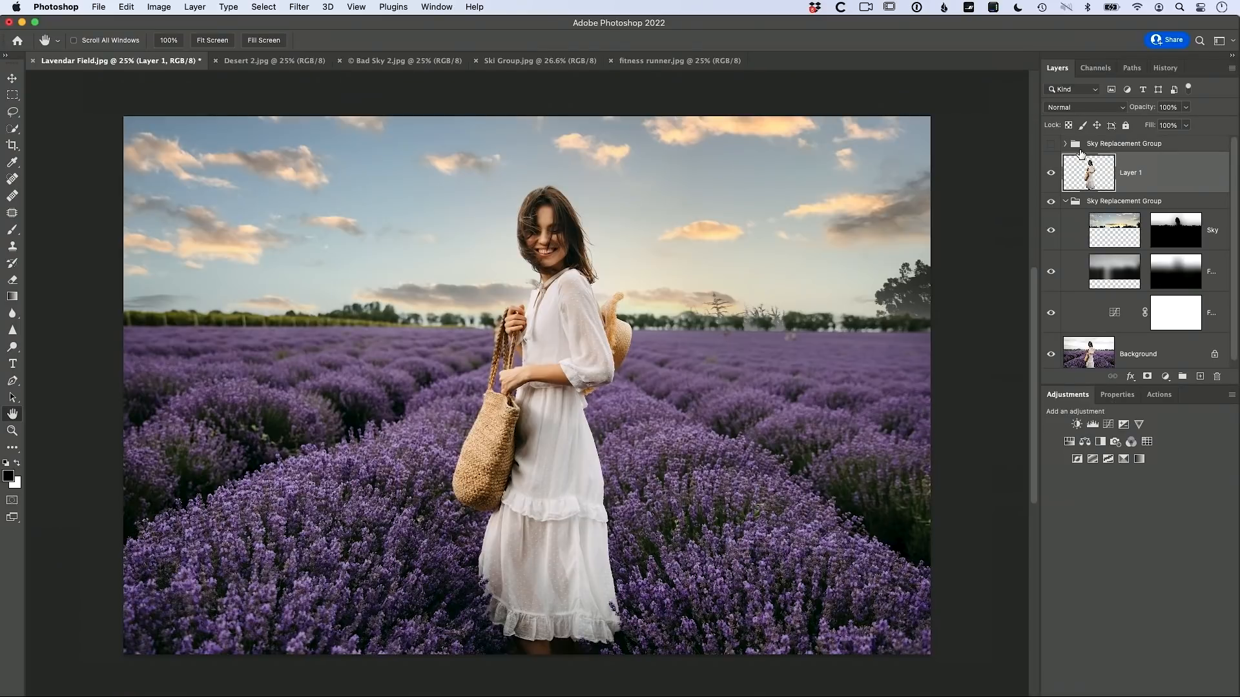
key("super+z")
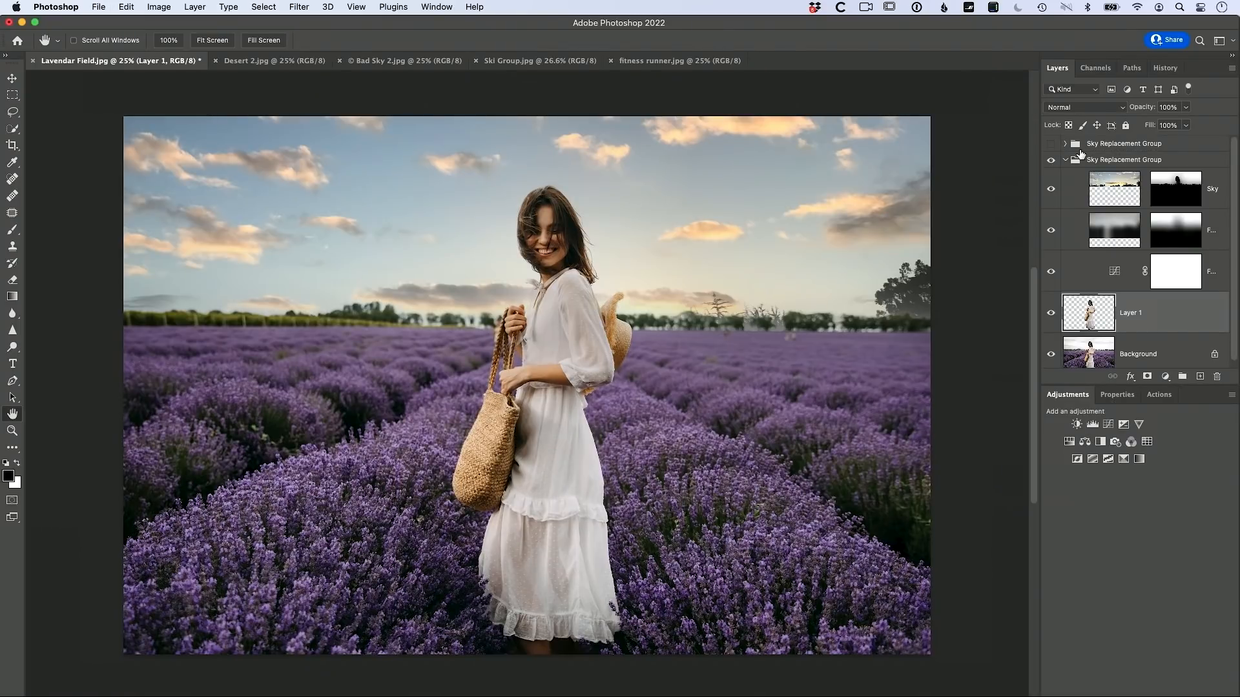
key("super+shift+z")
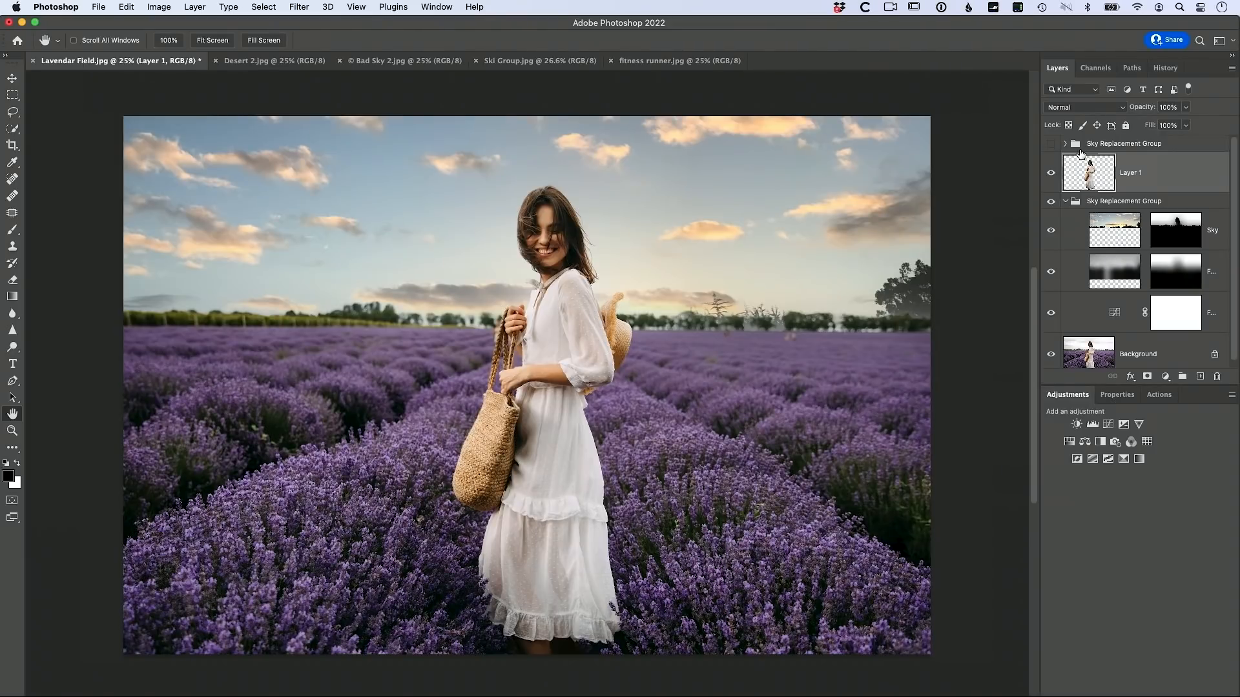
Step: Select the top Sky Replacement Group and cancel closing the lavender field document
left_click(1081, 151)
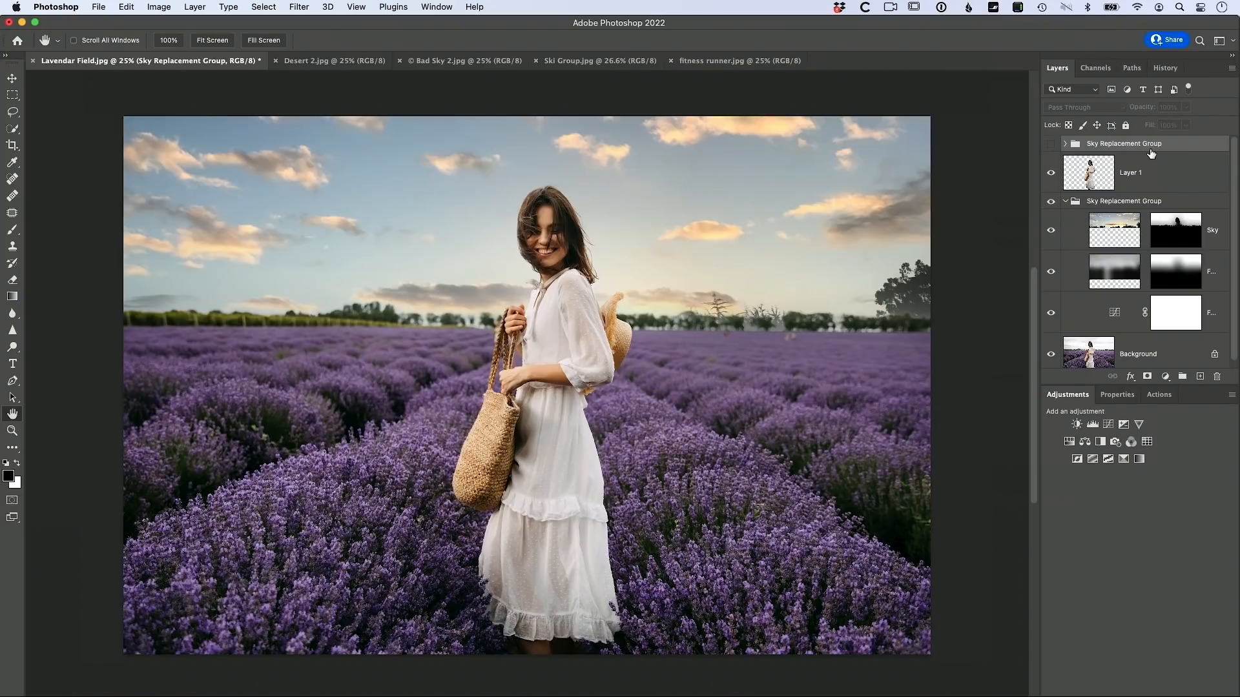
key("super+w")
left_click(664, 308)
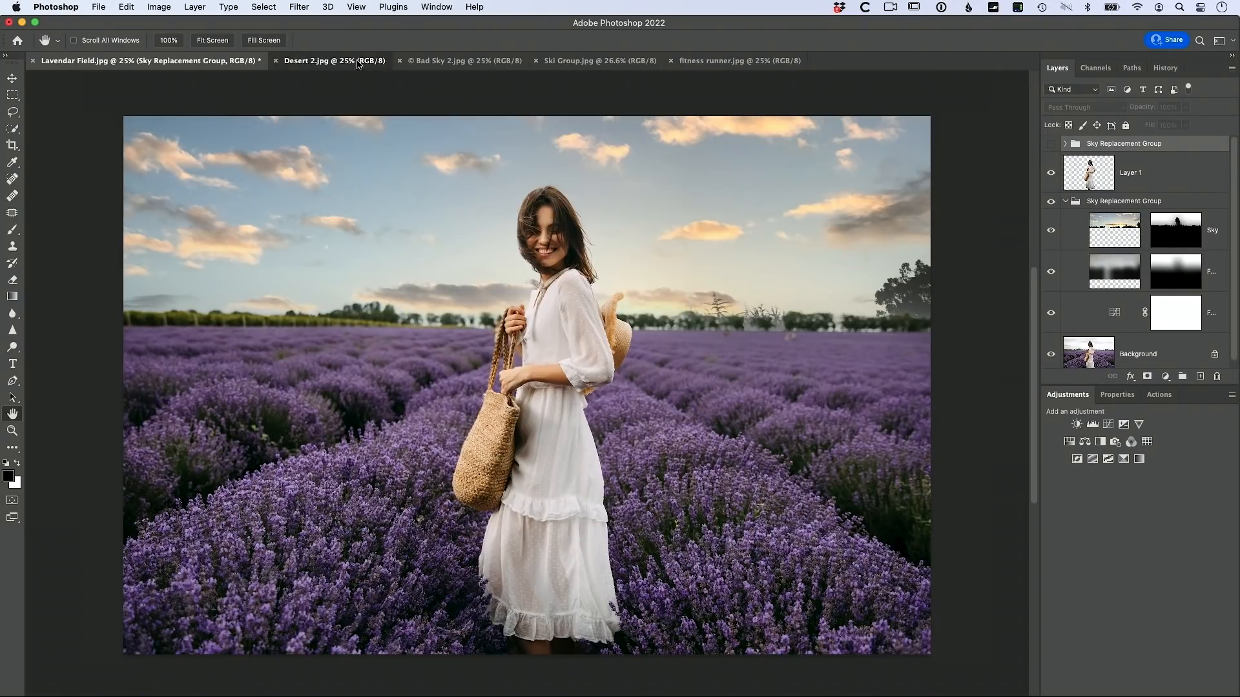
Step: Switch to the Desert 2.jpg document of the woman in the red dress
left_click(359, 62)
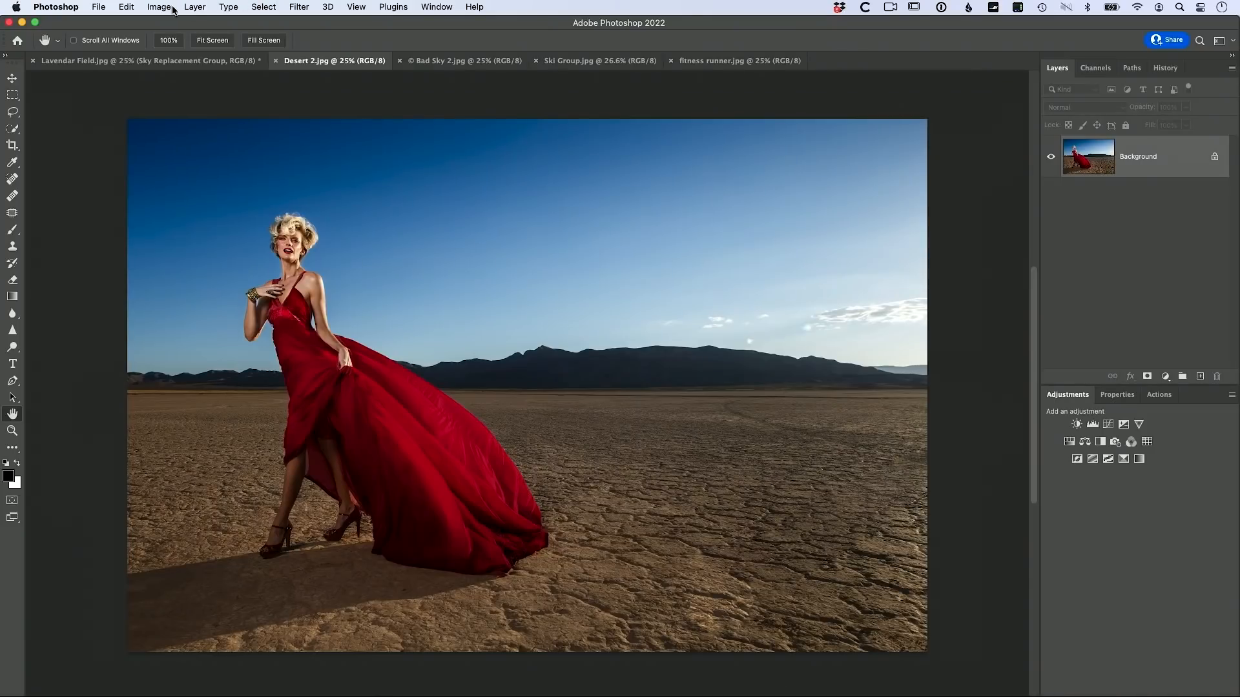
Step: Open Sky Replacement on Desert 2.jpg and preview the orange sunset preset
left_click(127, 7)
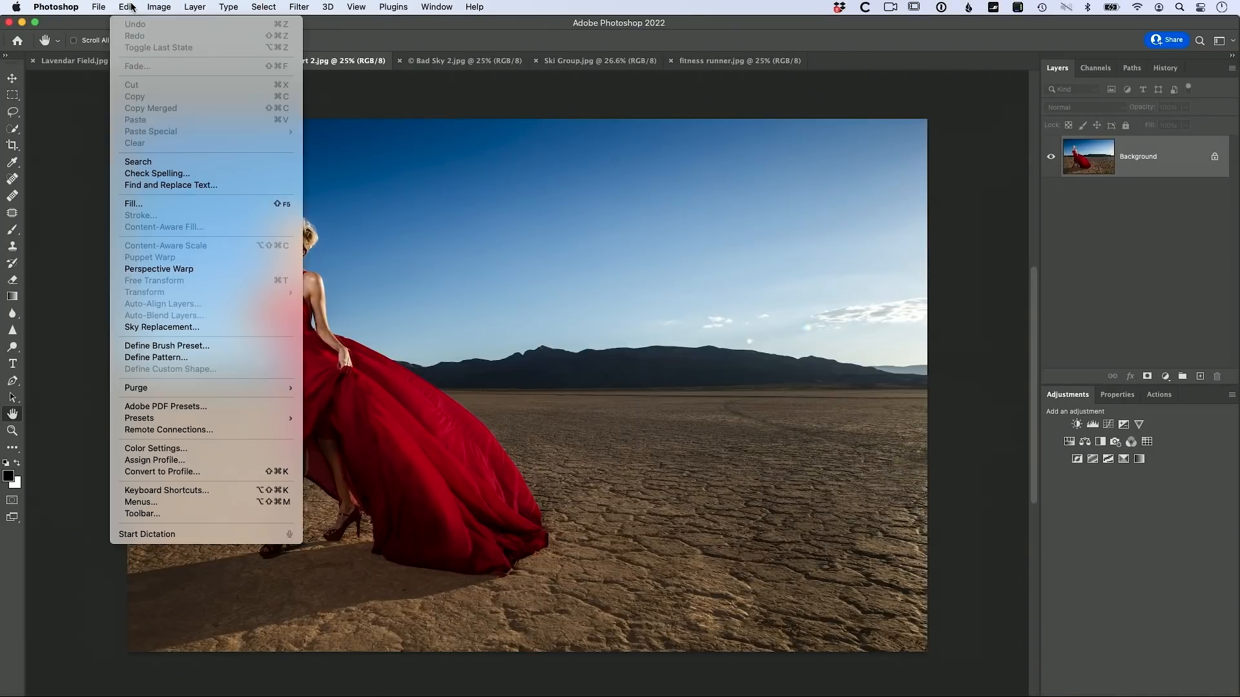
left_click(167, 327)
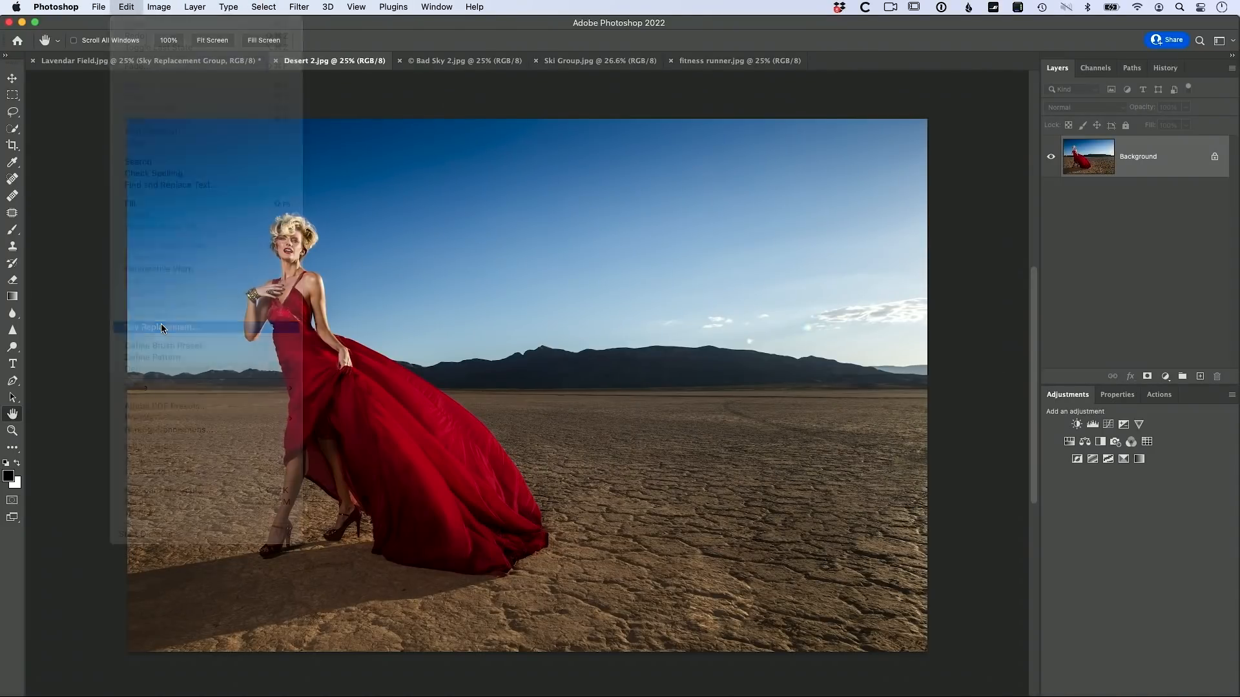
left_click(1004, 162)
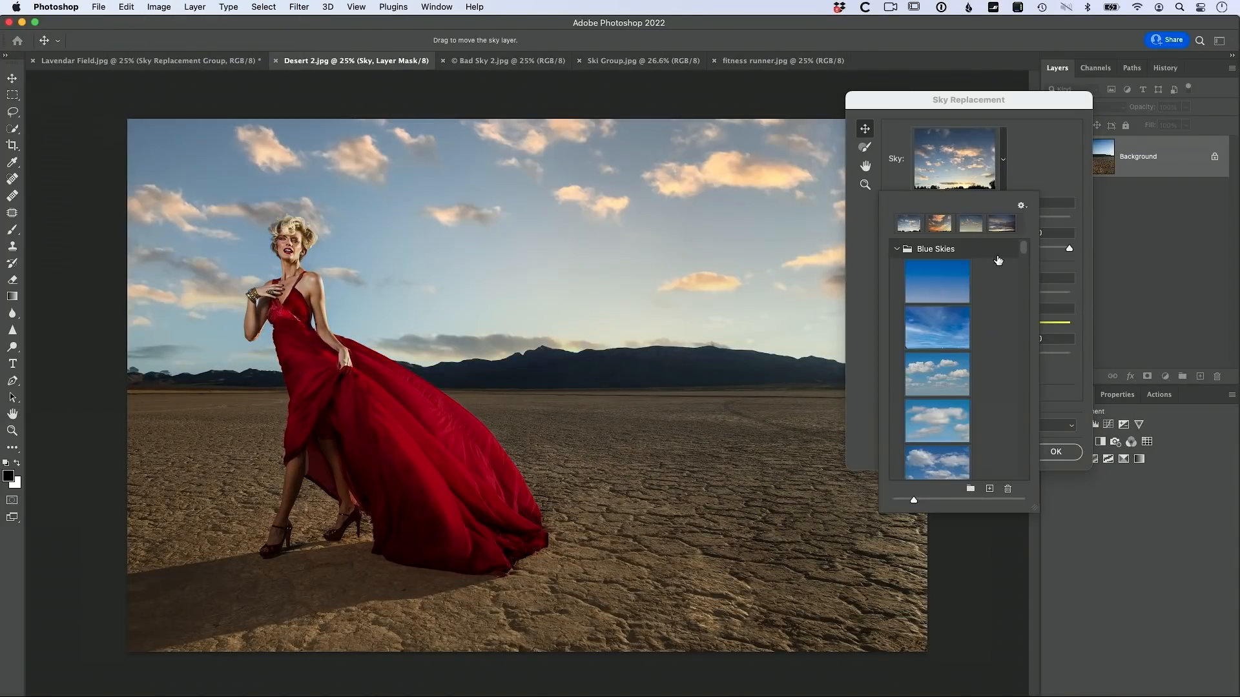
scroll(985, 310, "down", 5)
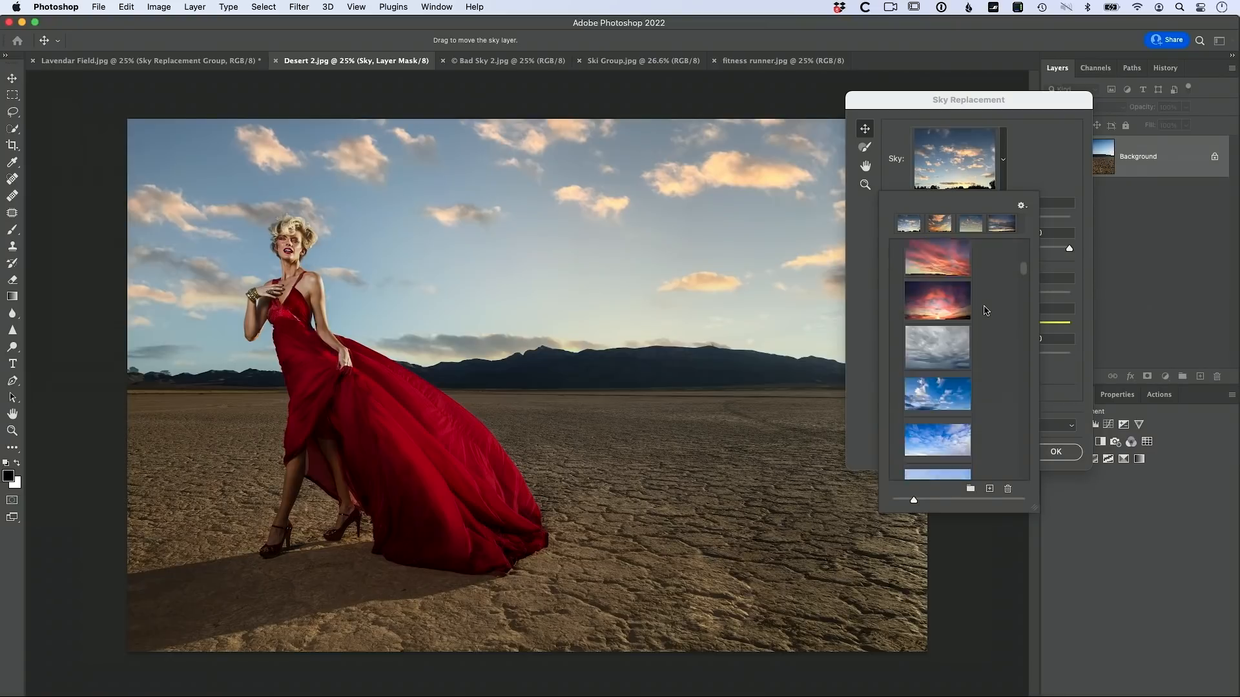
scroll(984, 311, "down", 10)
scroll(984, 311, "up", 3)
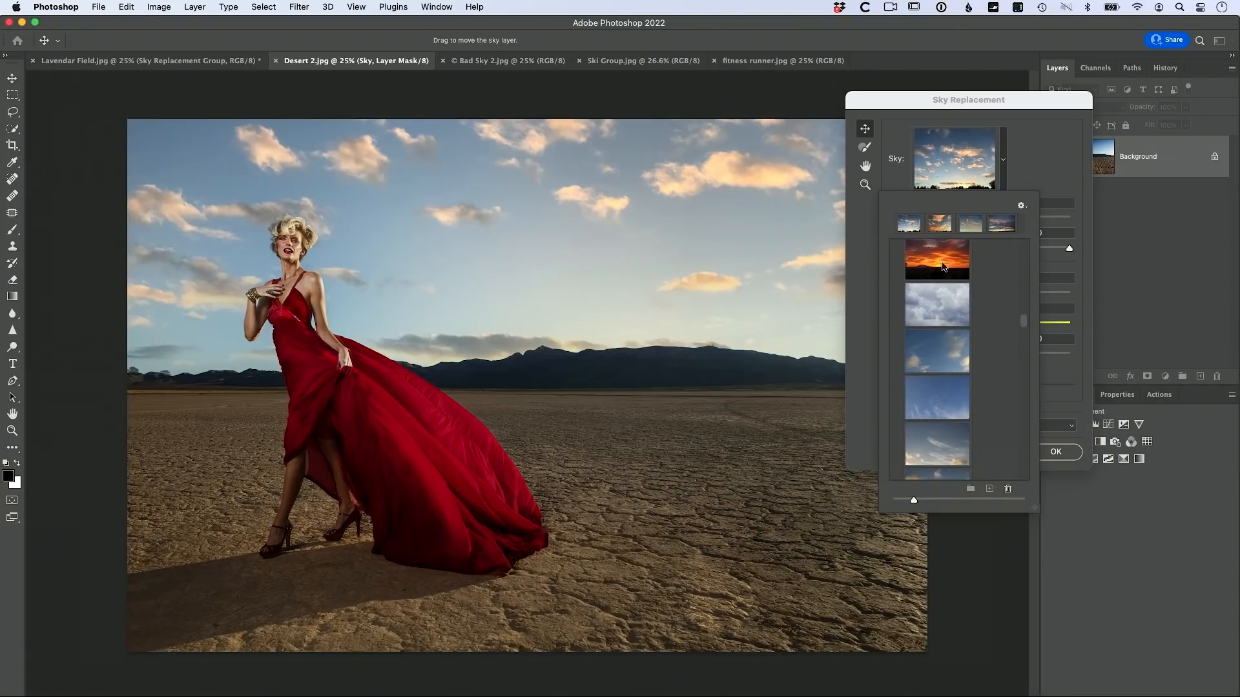
left_click(937, 259)
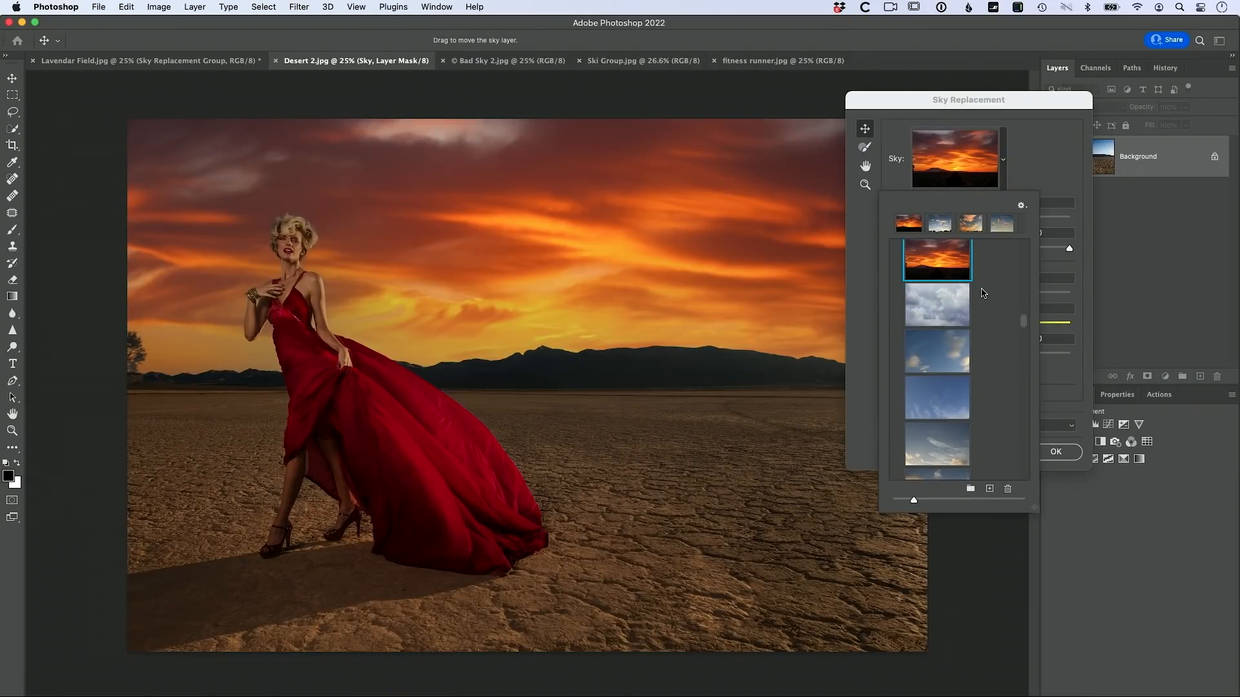
Step: Preview the purple AS Skies, wispy blue, big-white-cloud and blue-cloud sunset skies
scroll(988, 303, "down", 6)
scroll(988, 303, "up", 8)
scroll(990, 302, "down", 4)
left_click(962, 341)
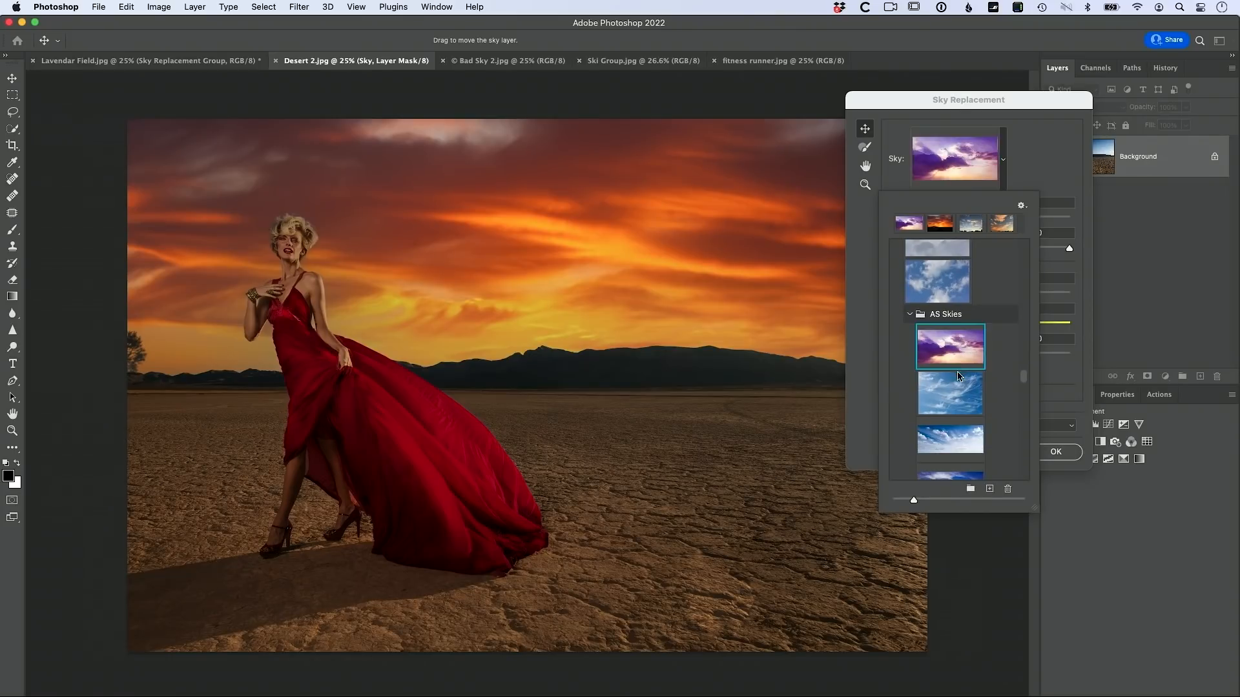
left_click(953, 392)
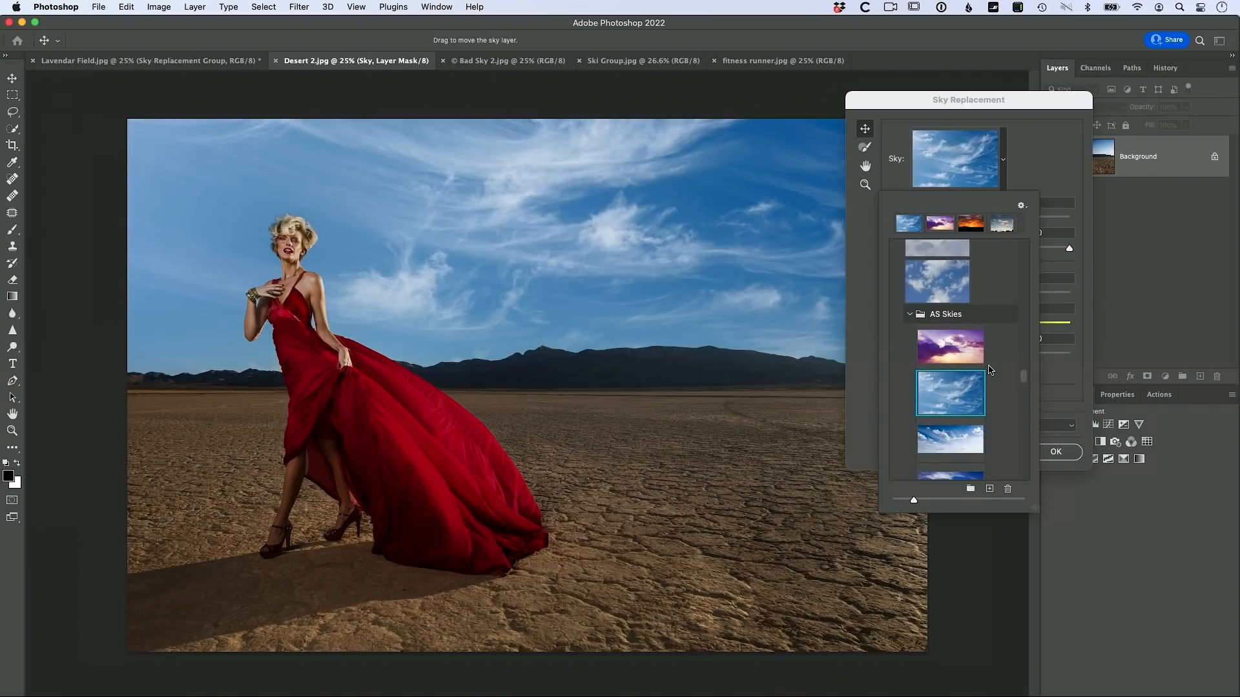
scroll(990, 370, "down", 2)
left_click(976, 366)
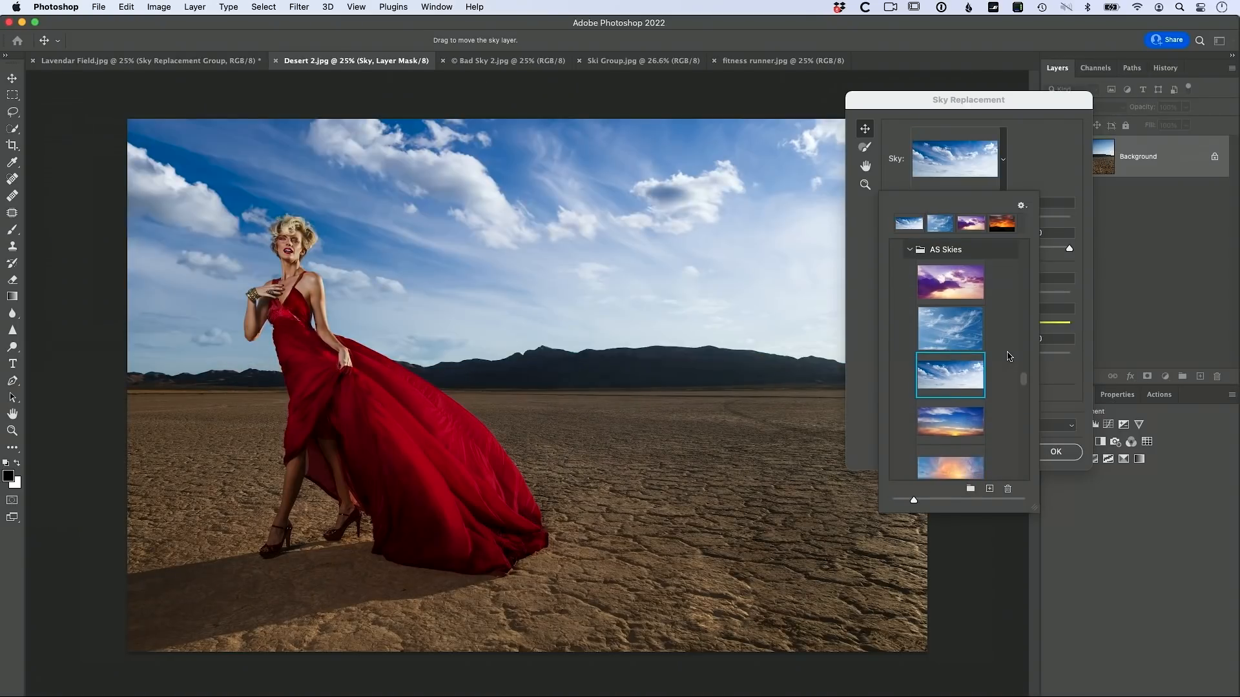
scroll(1009, 357, "down", 2)
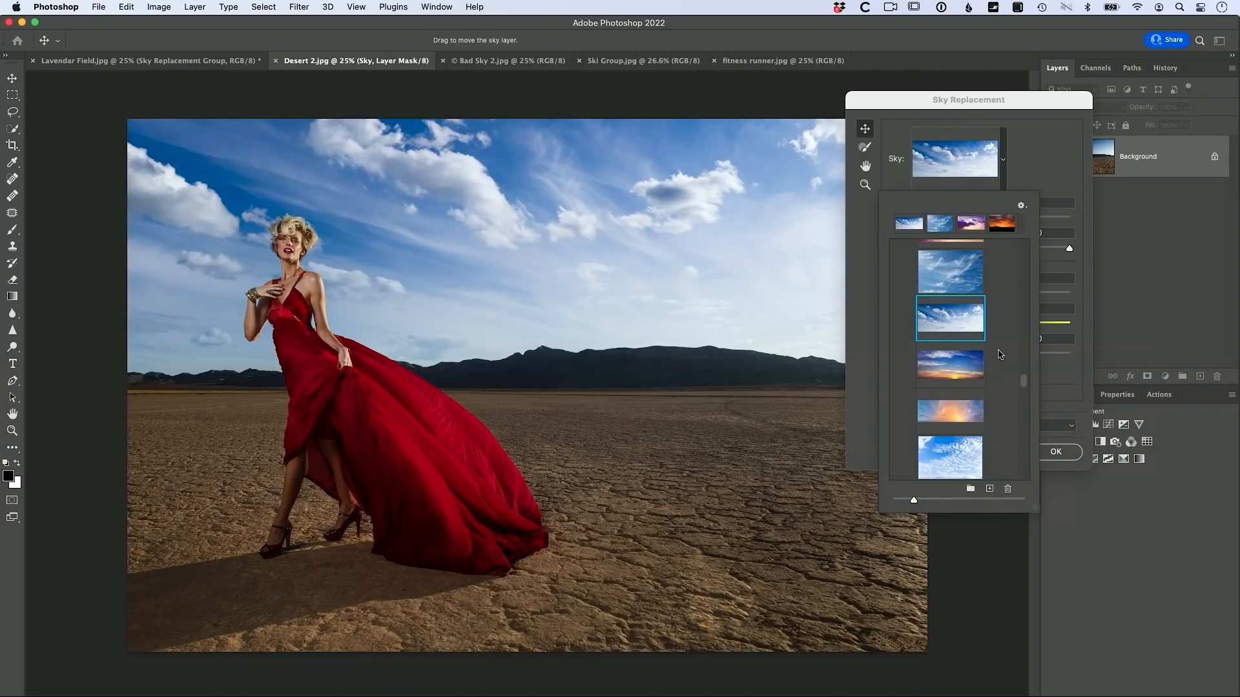
left_click(982, 362)
Step: Try warm sunset, scattered-cloud and purple sunset skies, ending on blue sky with white clouds
scroll(994, 360, "down", 2)
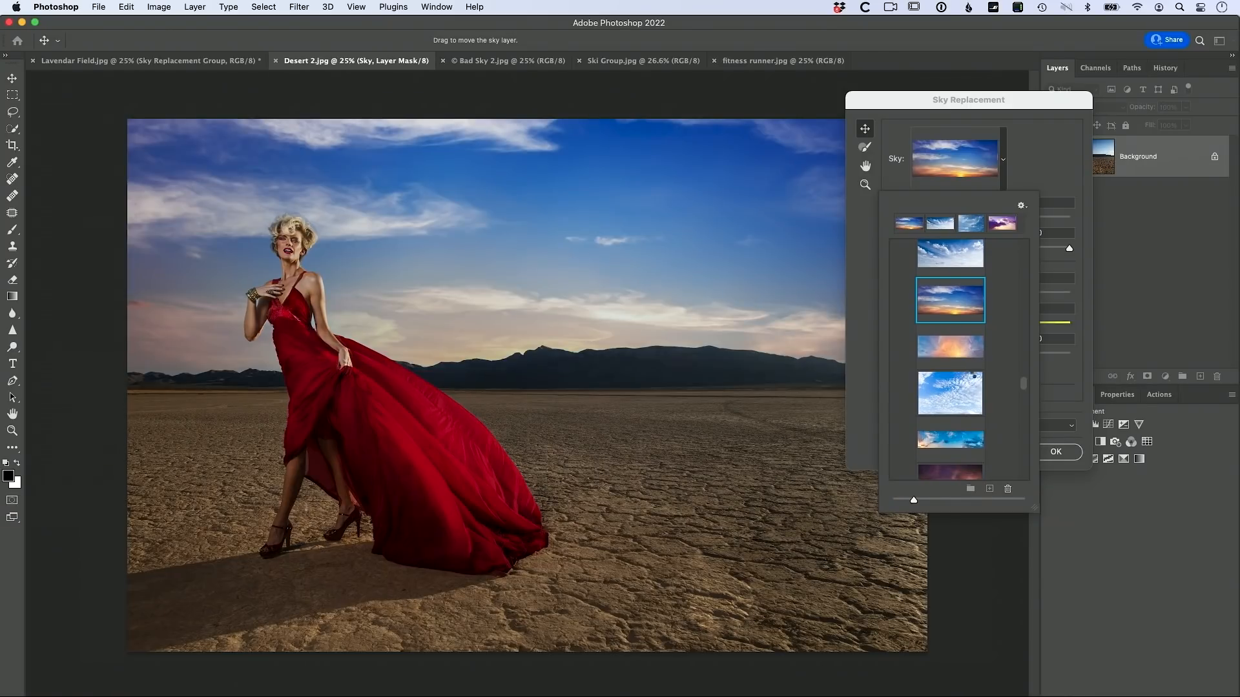
left_click(972, 352)
left_click(965, 388)
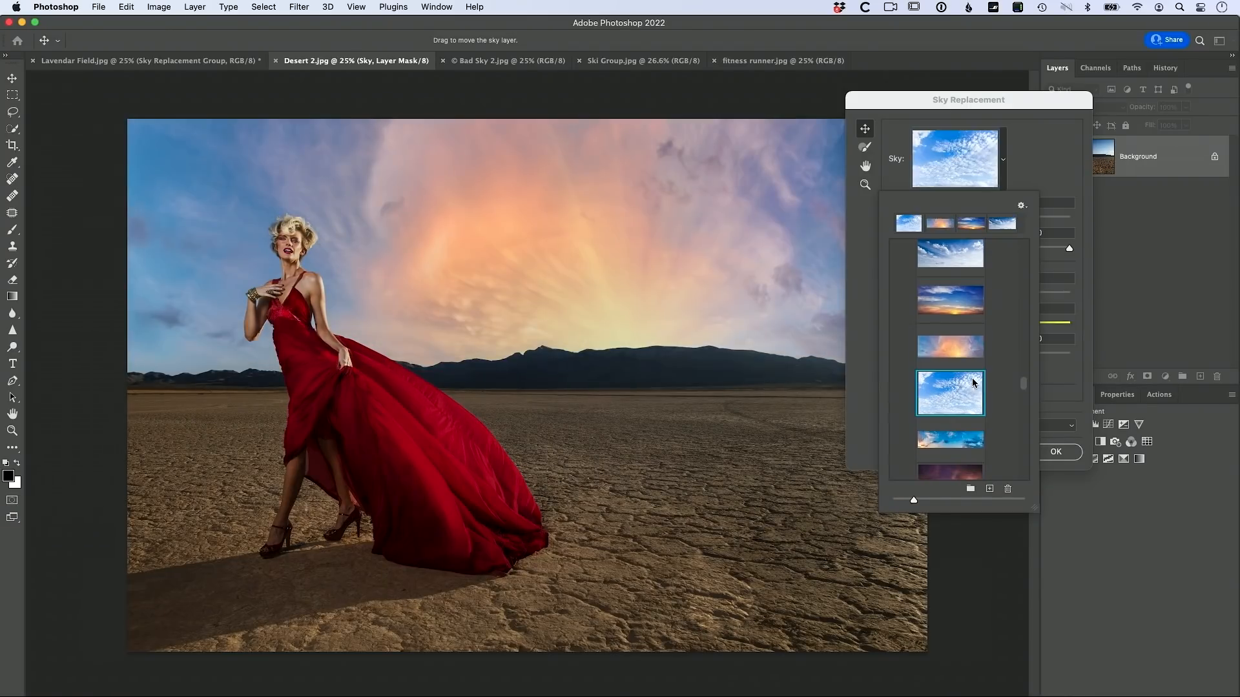
scroll(994, 376, "down", 2)
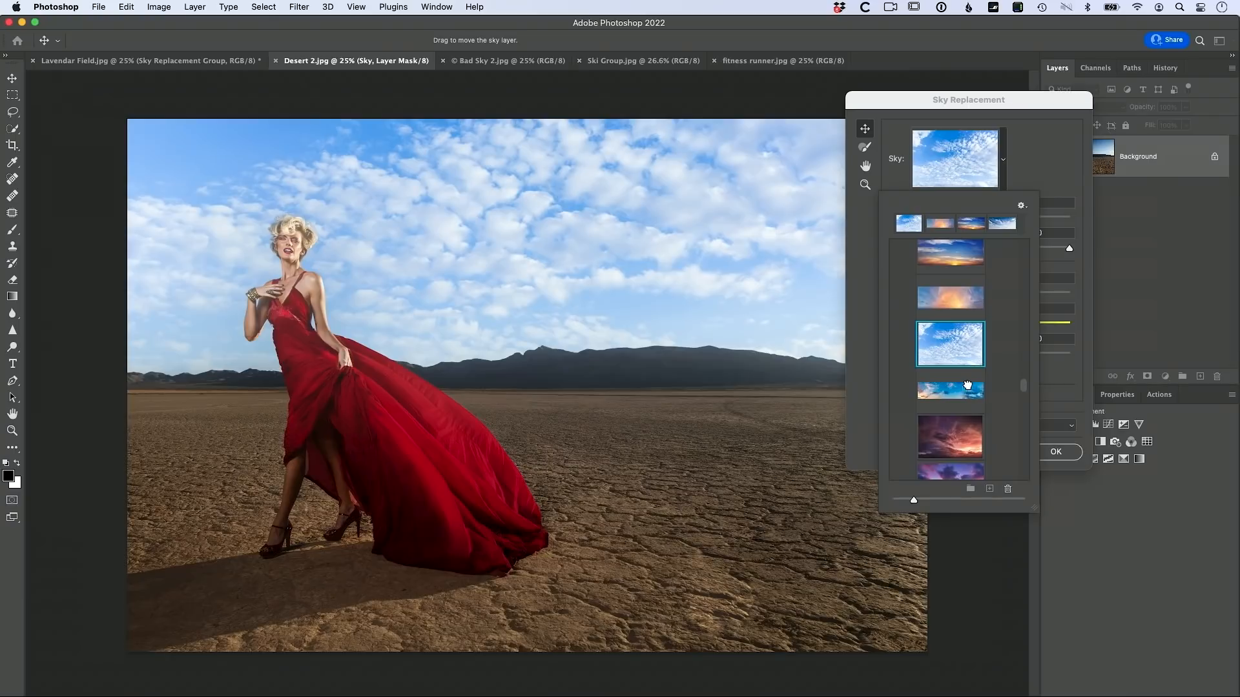
left_click(967, 386)
scroll(1027, 363, "down", 2)
scroll(1026, 362, "down", 3)
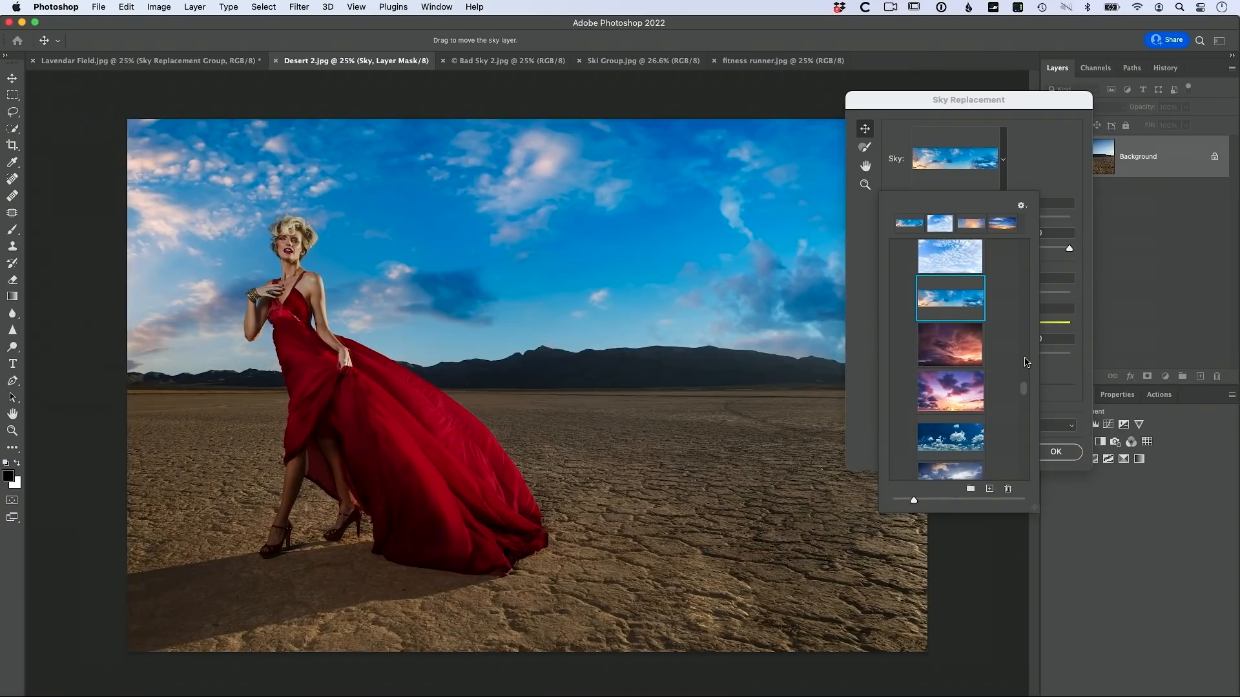
left_click(970, 365)
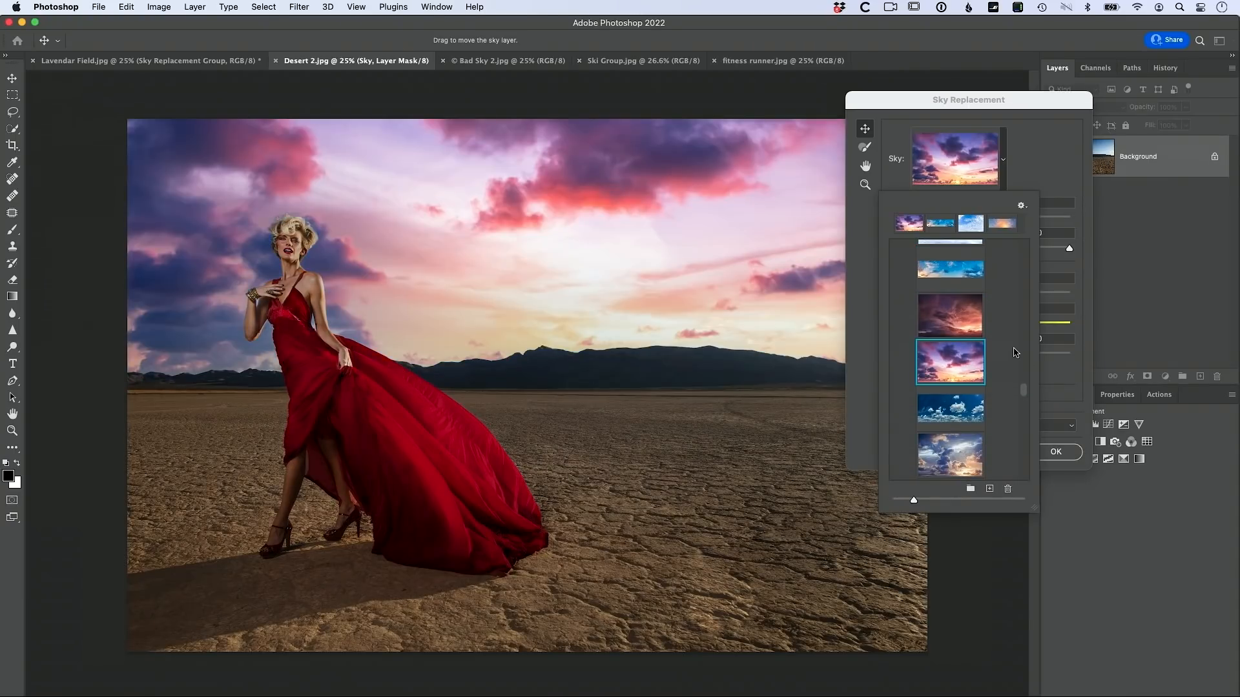
scroll(978, 352, "down", 2)
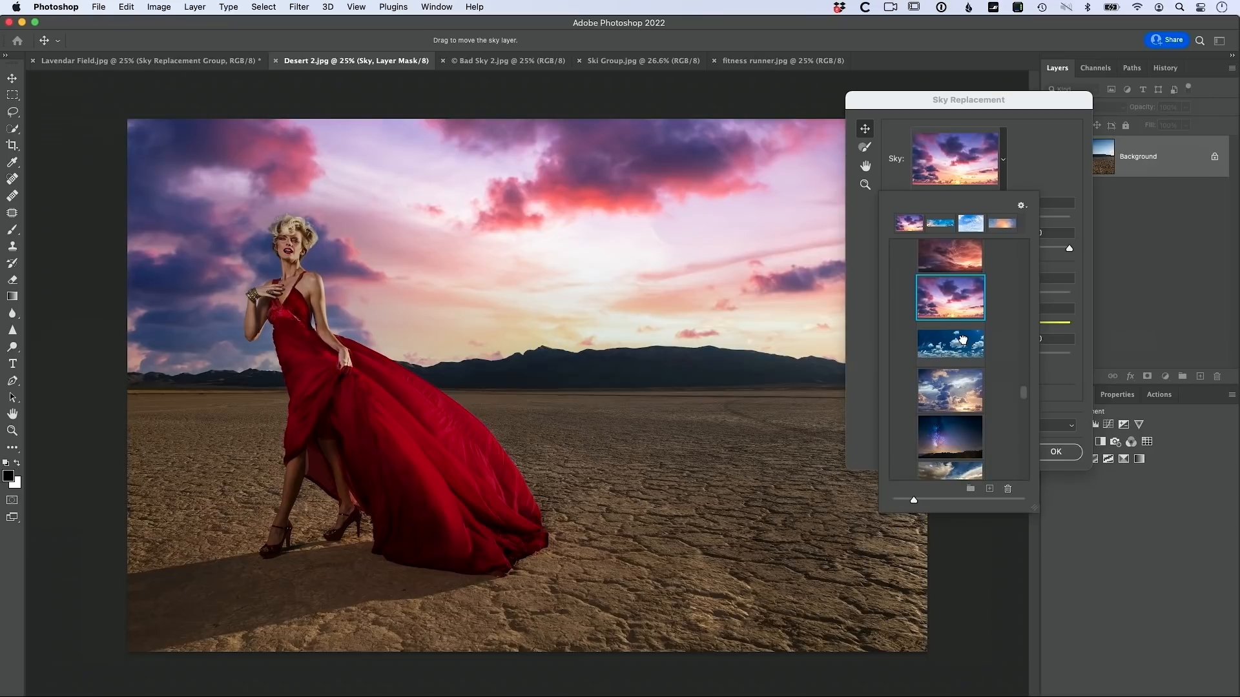
left_click(1004, 344)
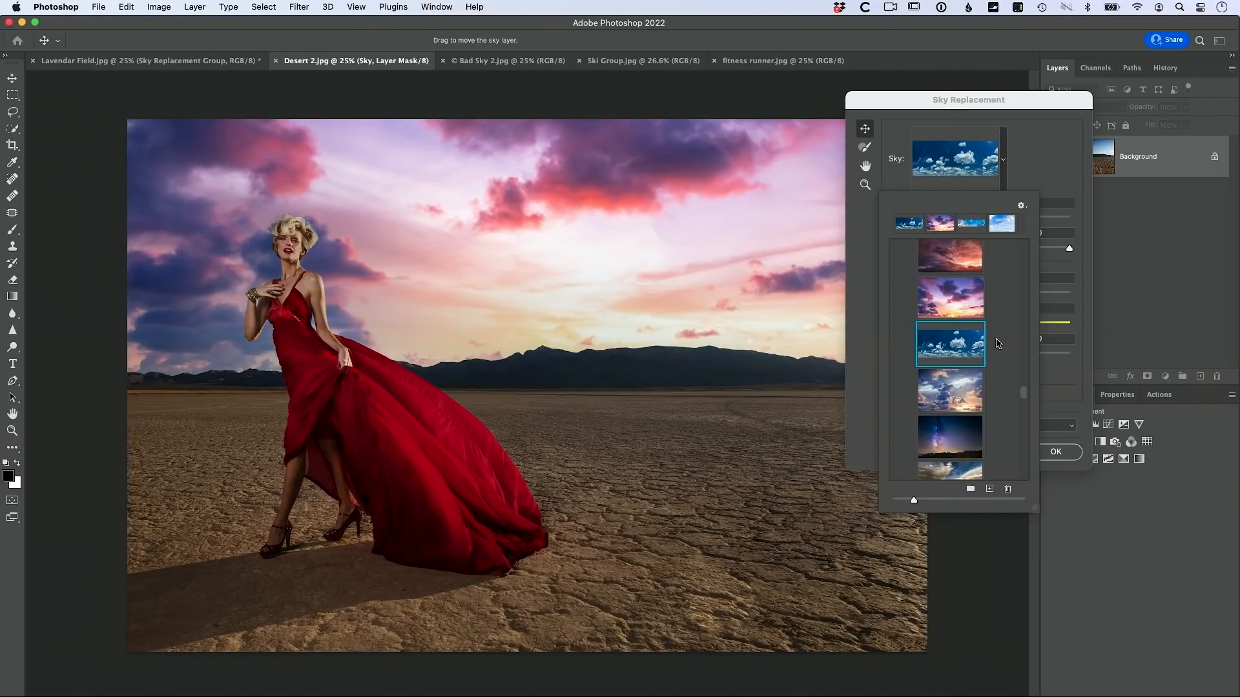
scroll(998, 333, "up", 3)
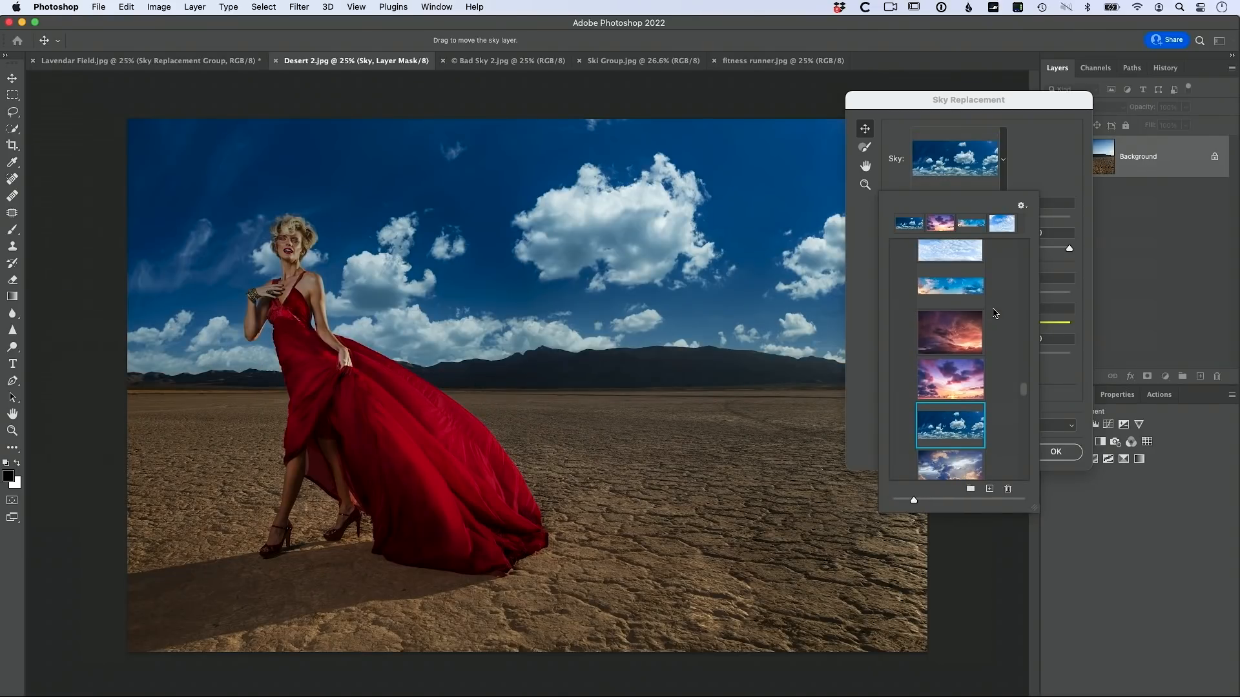
Step: Cancel the desert photo's sky replacement and switch to the Bad Sky 2.jpg portrait
left_click(951, 298)
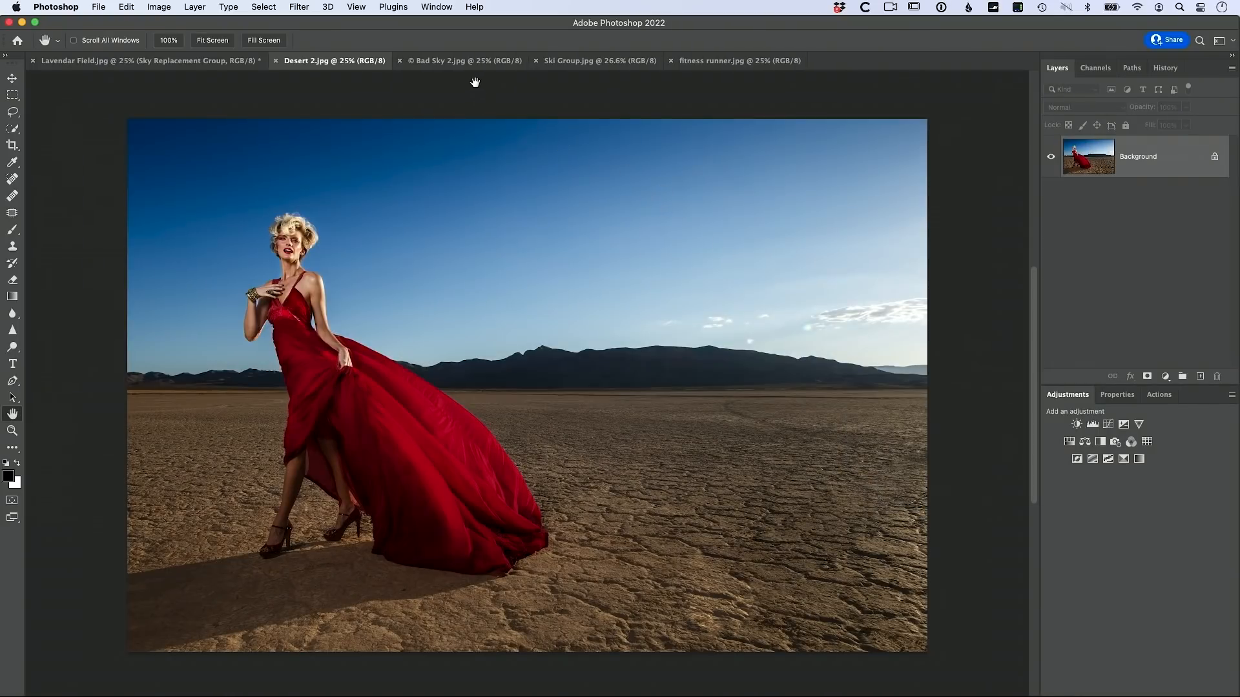
left_click(474, 62)
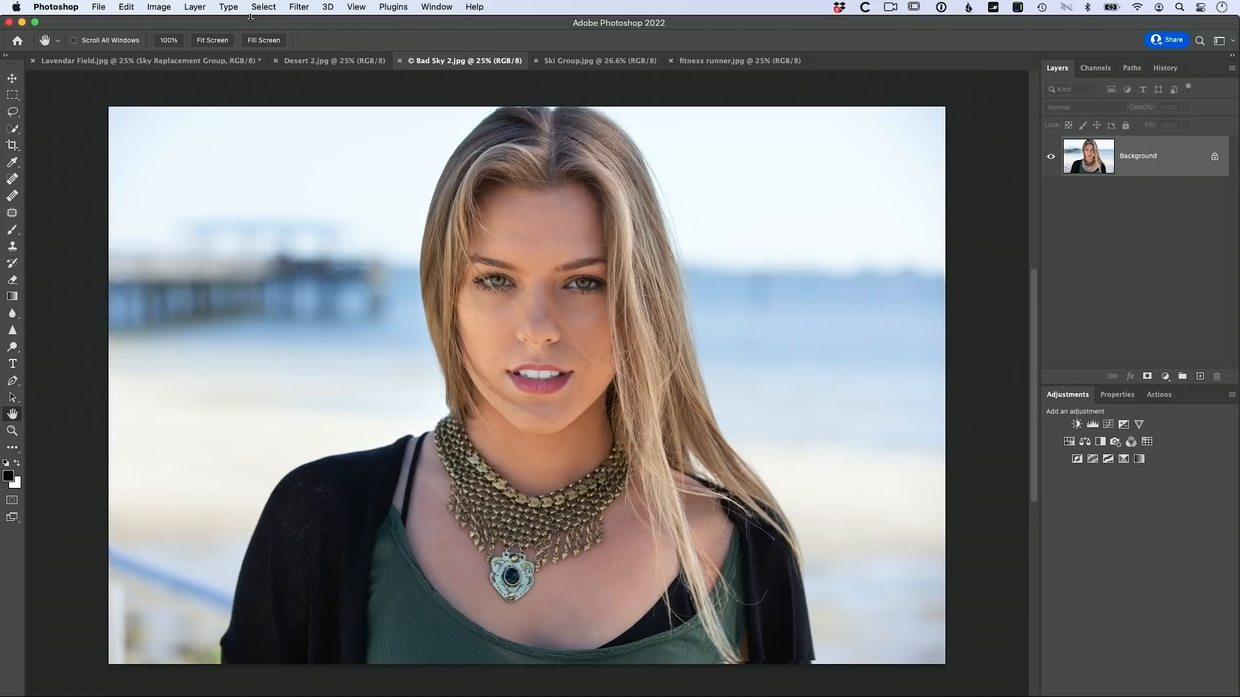
left_click(134, 7)
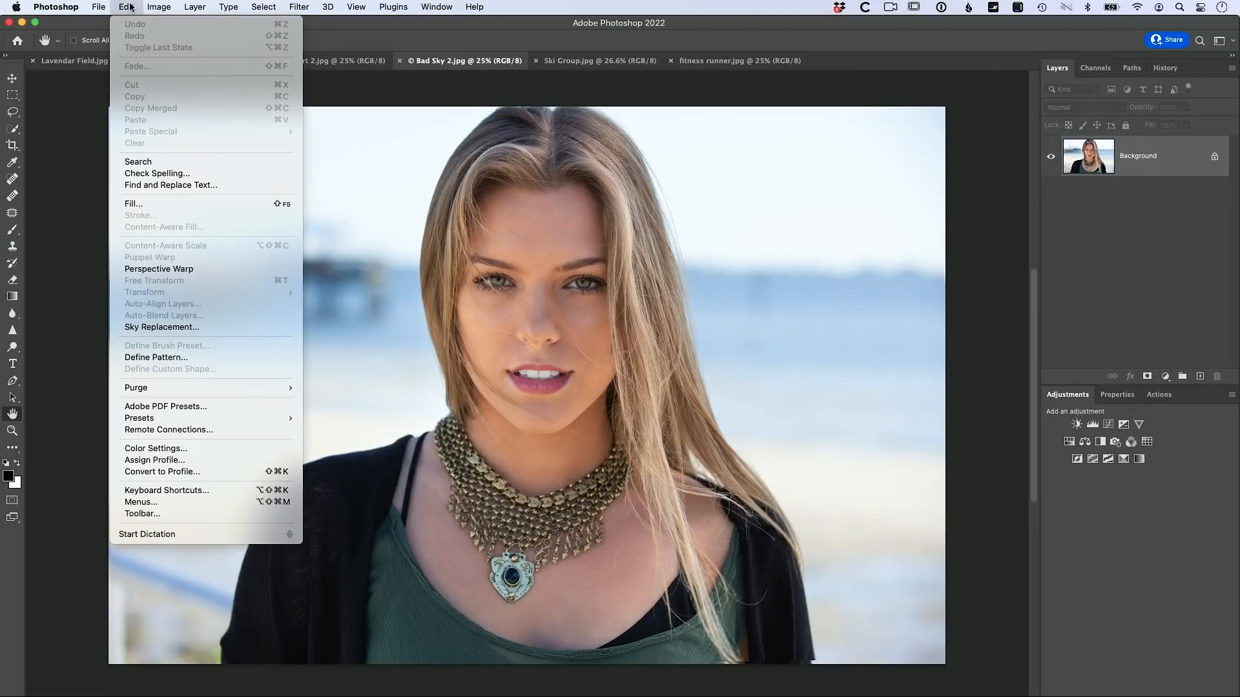
Step: Replace the portrait's hazy sky with the puffy-cloud Blue Skies preset using Sky Replacement
left_click(181, 331)
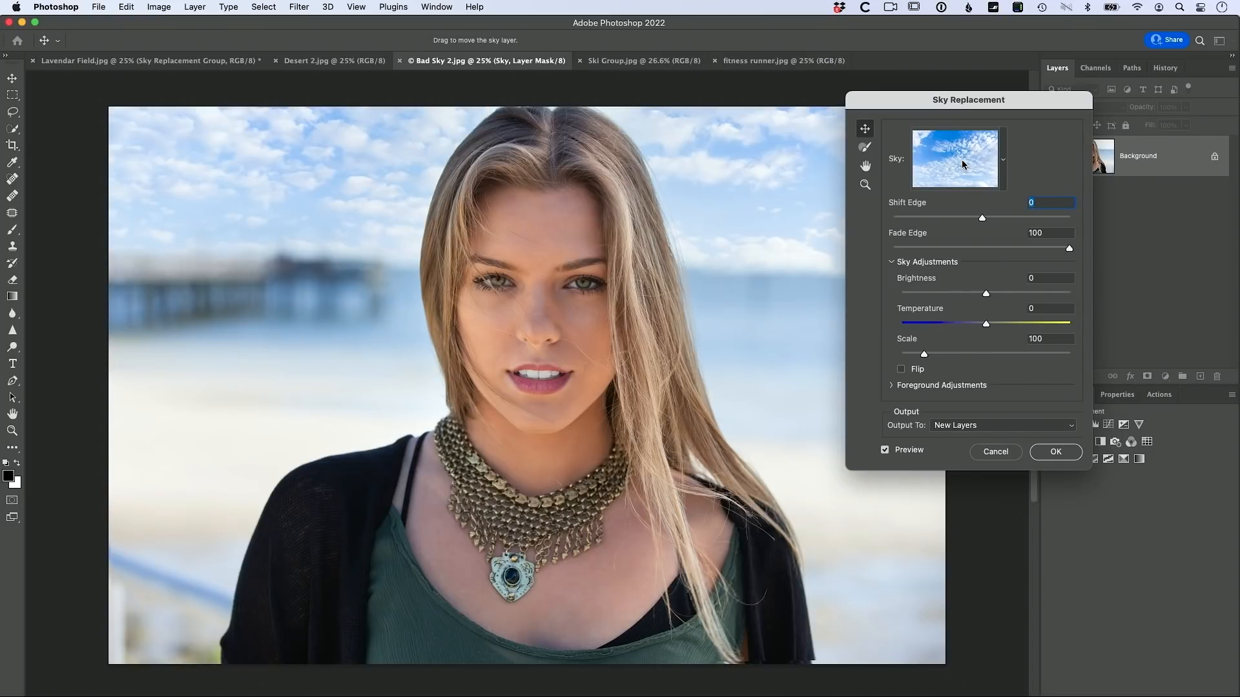
left_click(1002, 162)
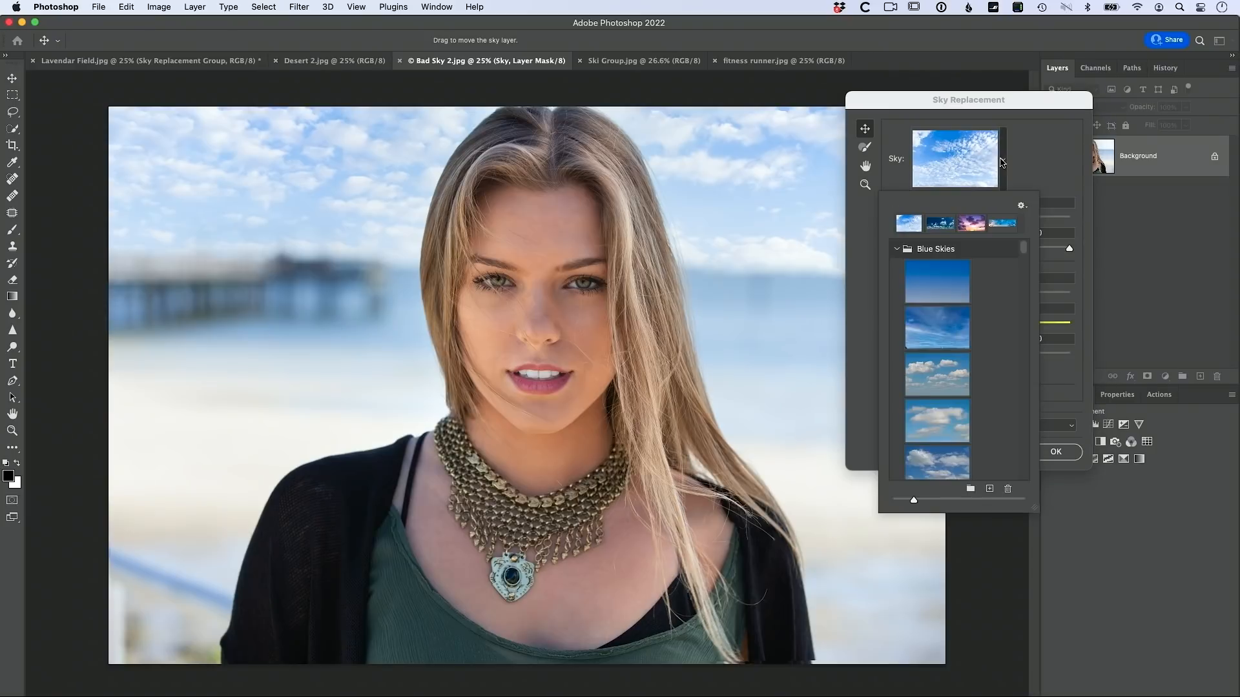
left_click(945, 370)
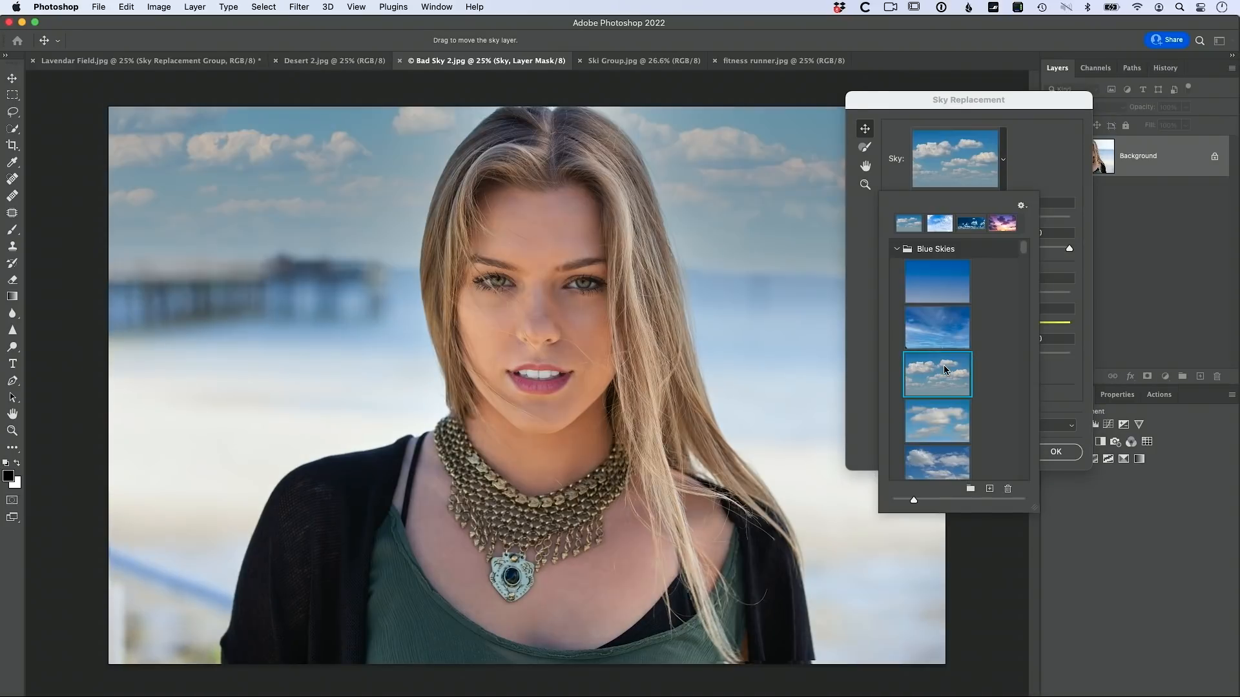
left_click(936, 418)
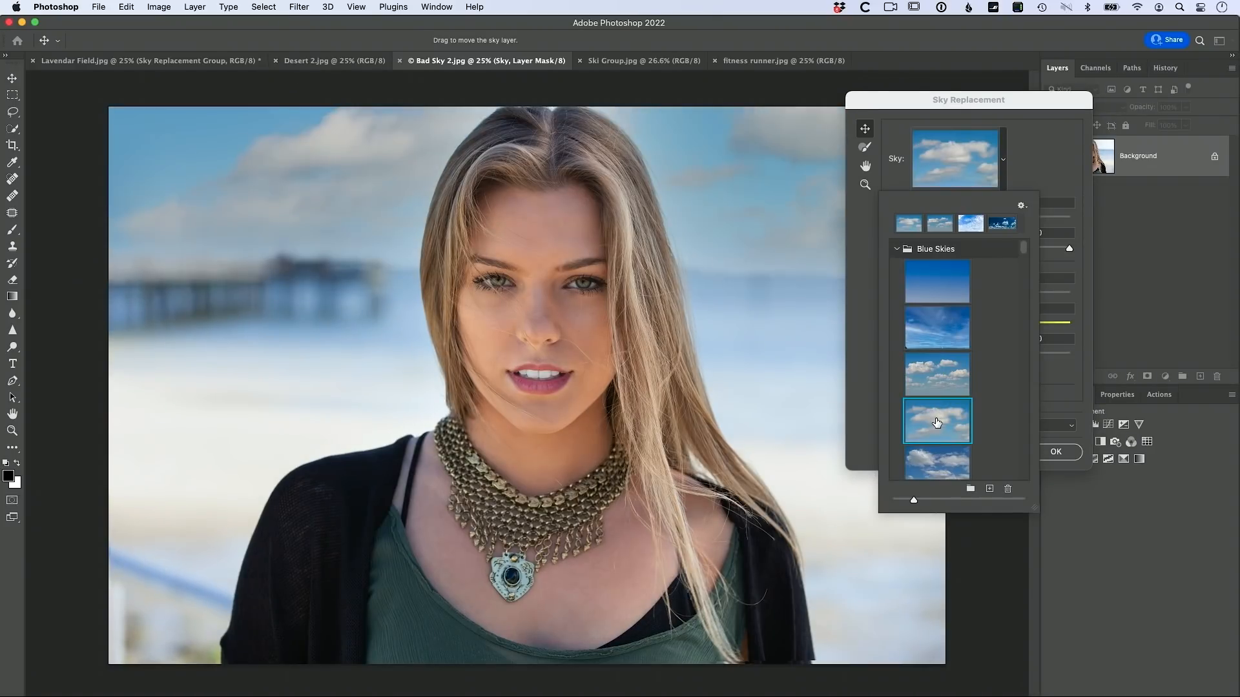
scroll(945, 388, "down", 2)
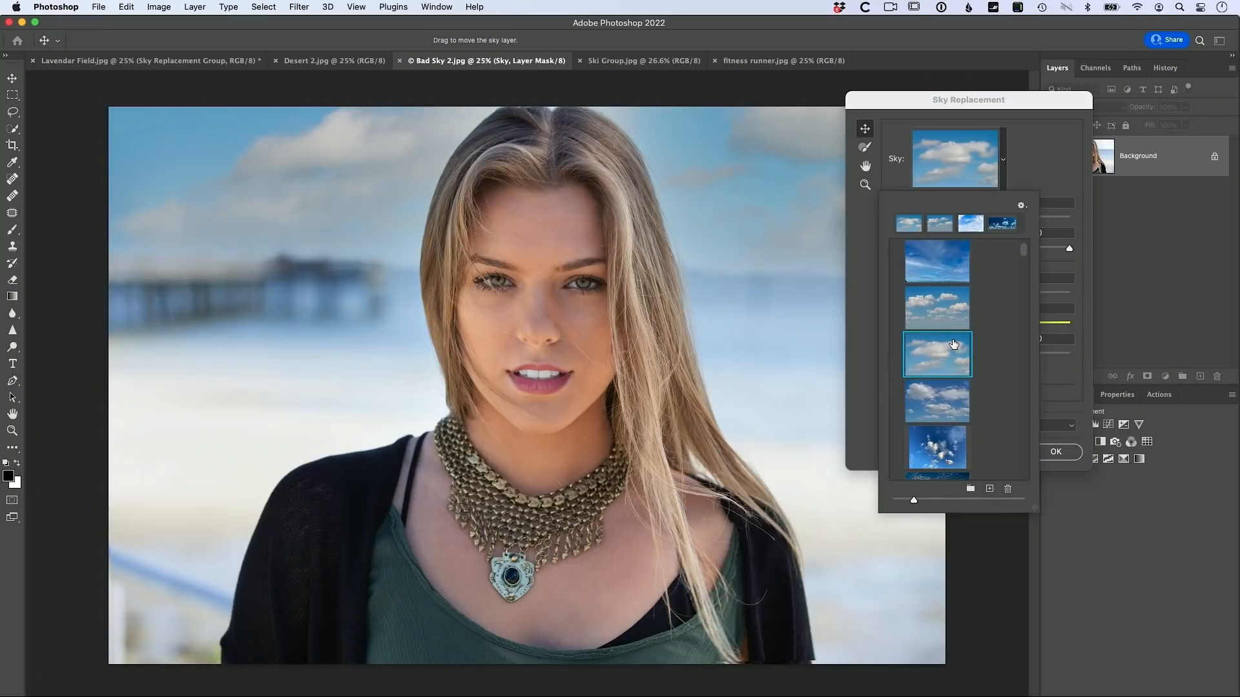
left_click(945, 387)
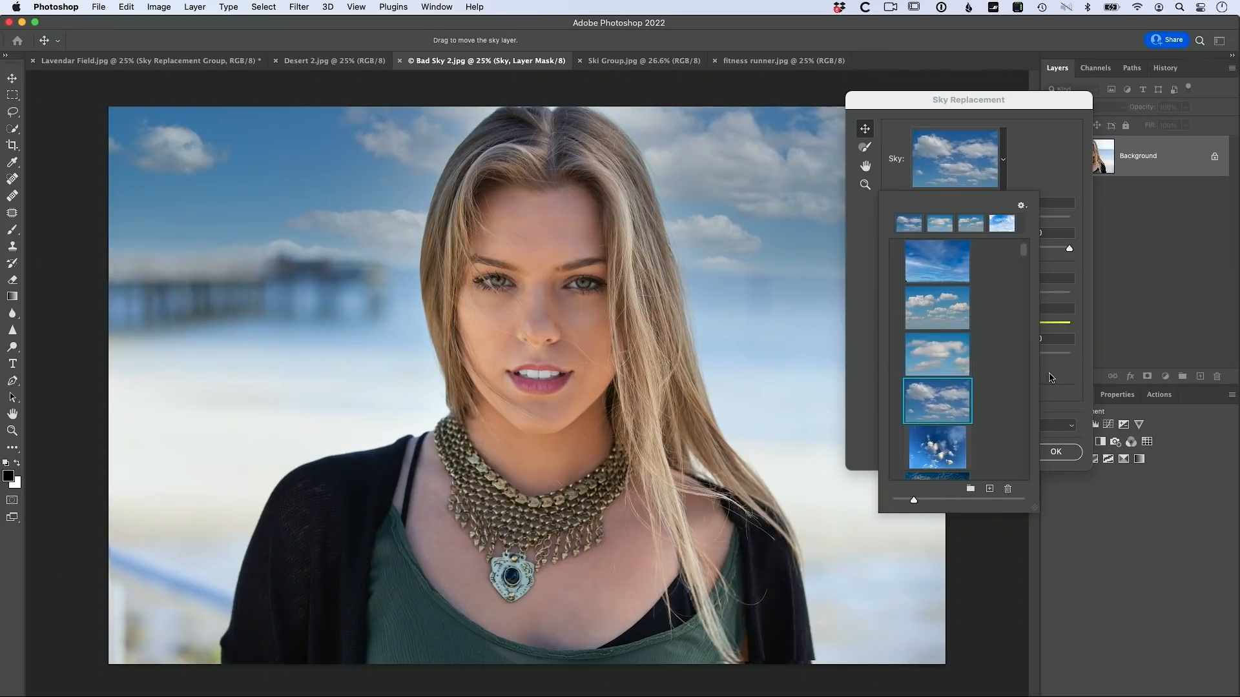
left_click(1056, 191)
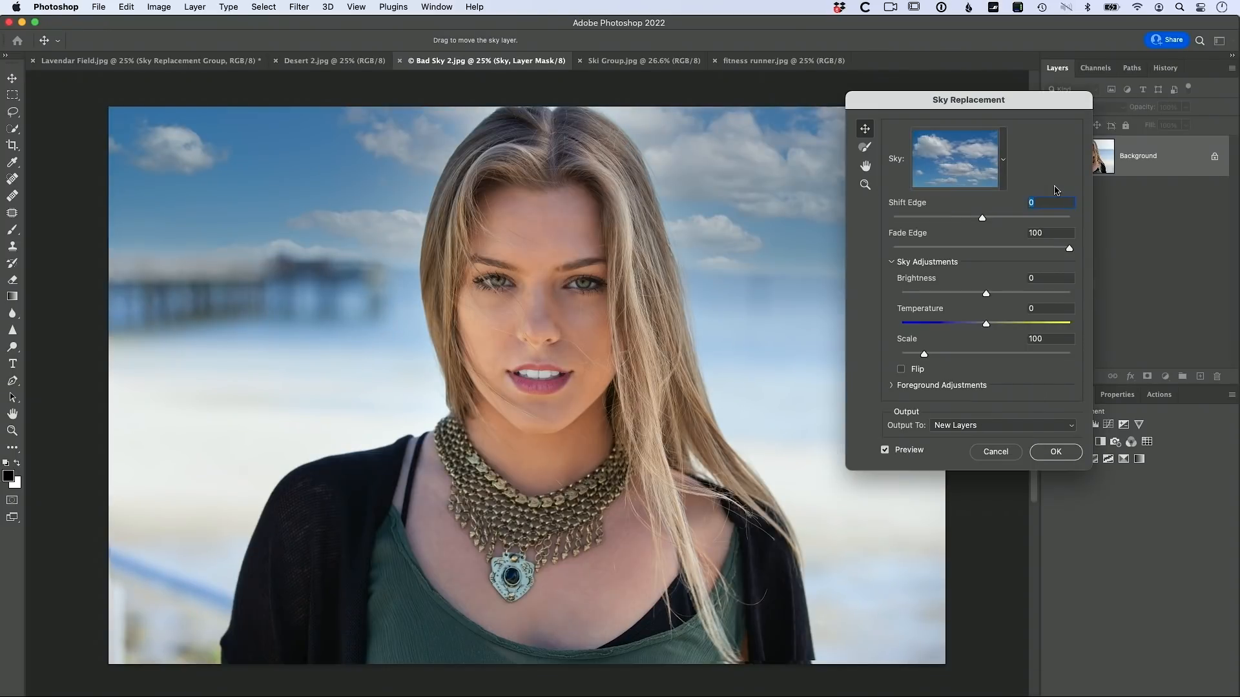
left_click(1056, 452)
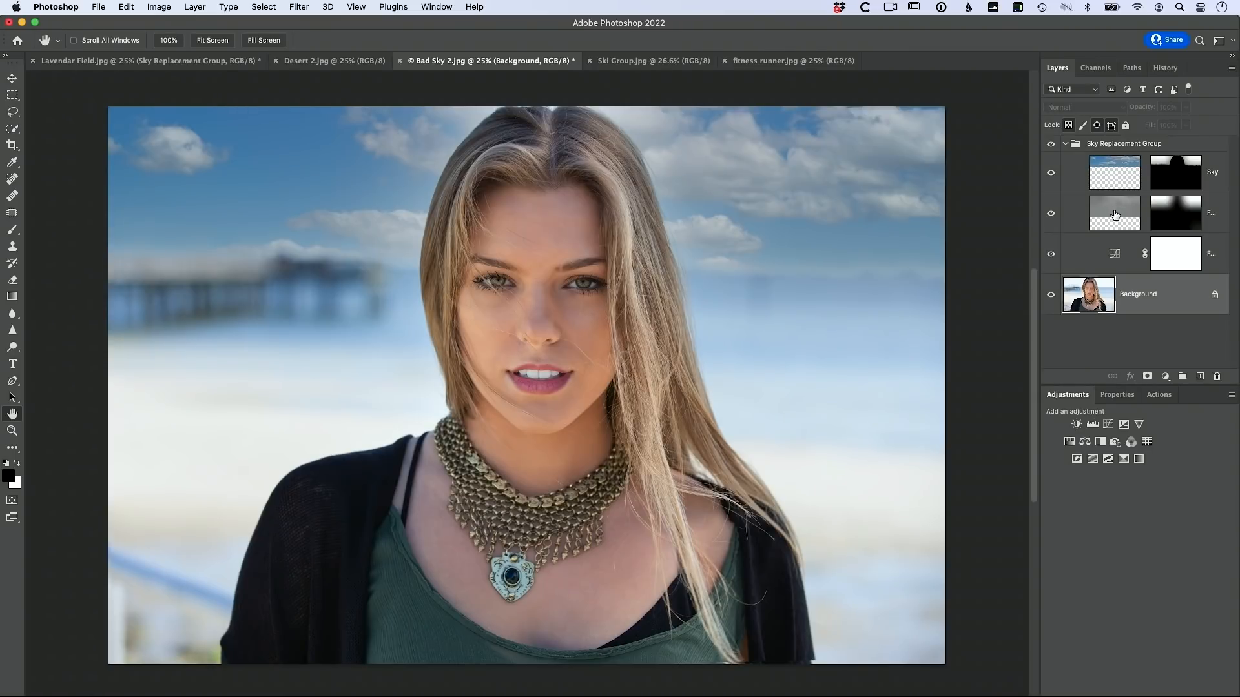
Step: Apply a Gaussian Blur to the new Sky layer, lowering Radius to about 53 pixels
left_click(1113, 173)
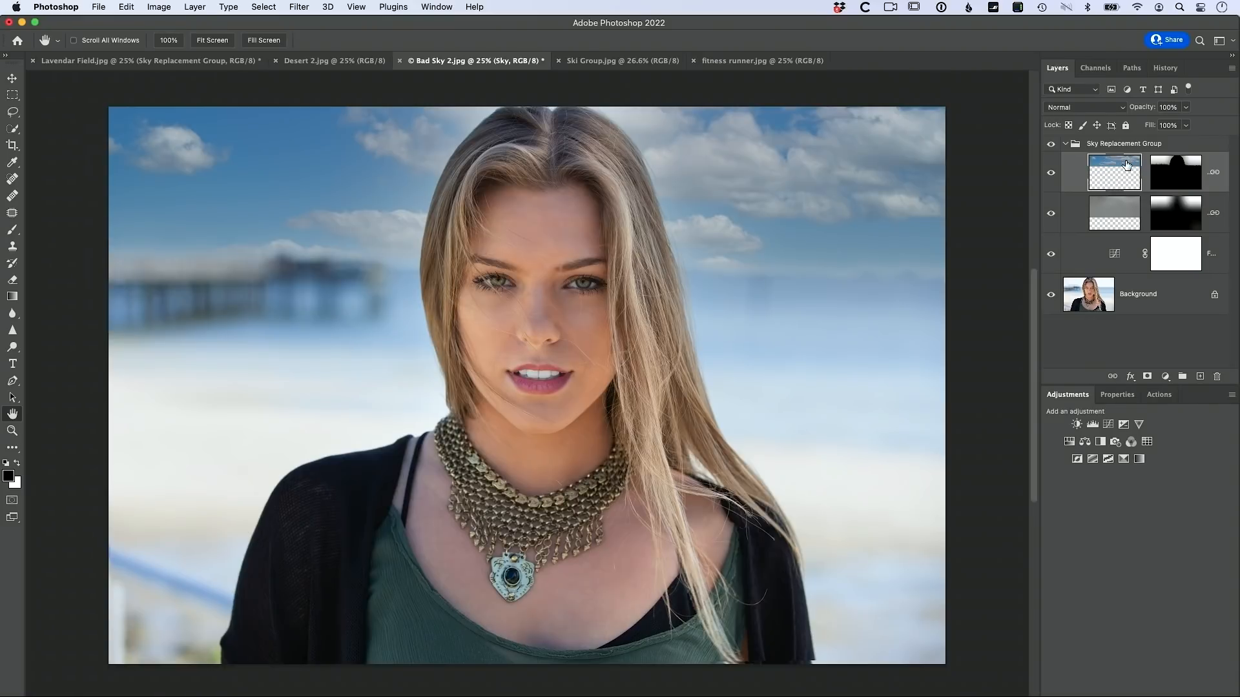
left_click(300, 7)
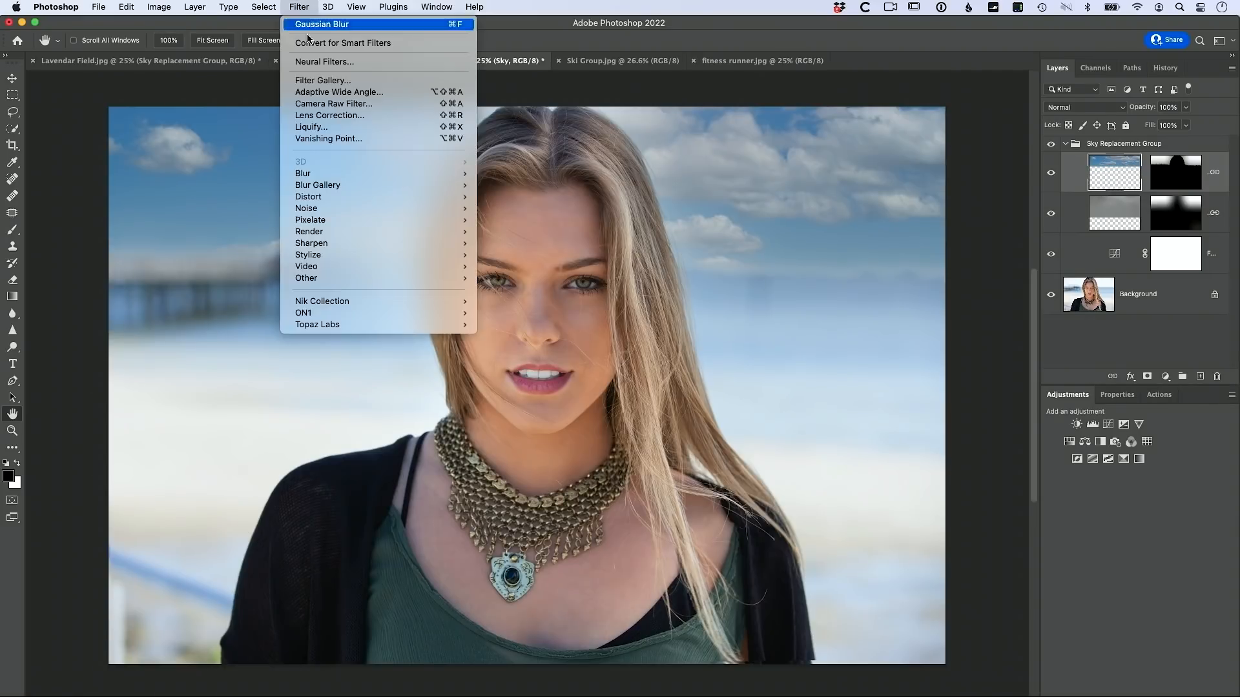
mouse_move(333, 189)
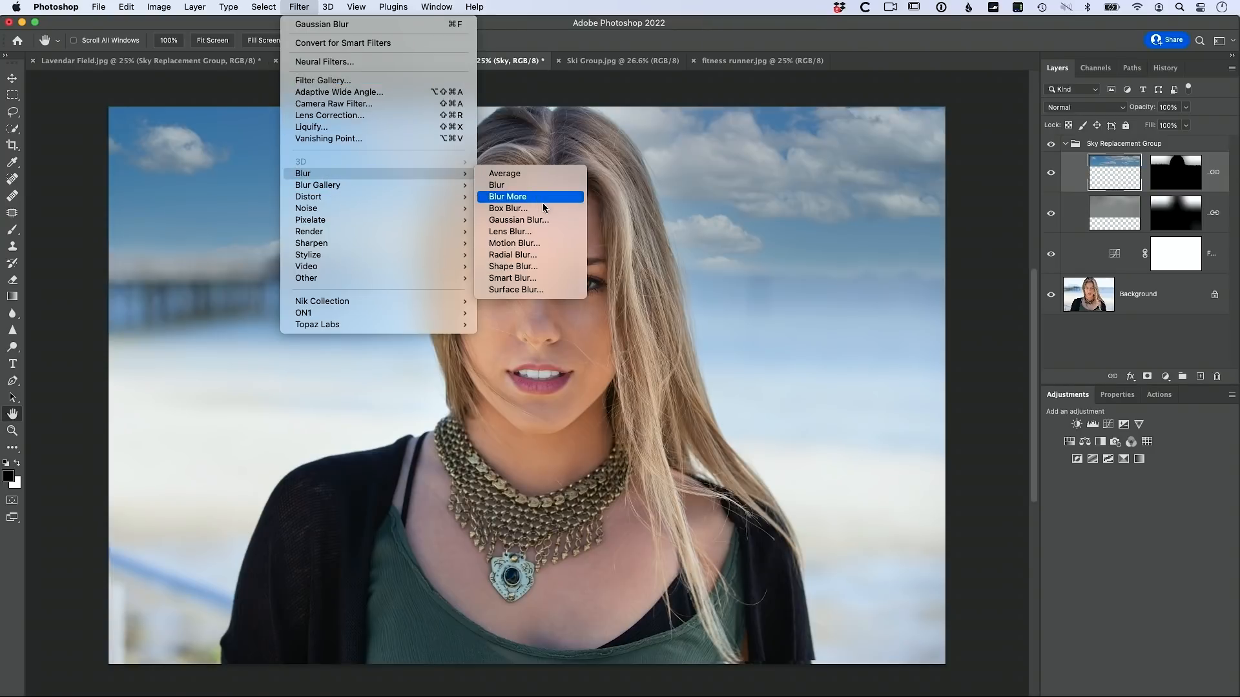
left_click(543, 221)
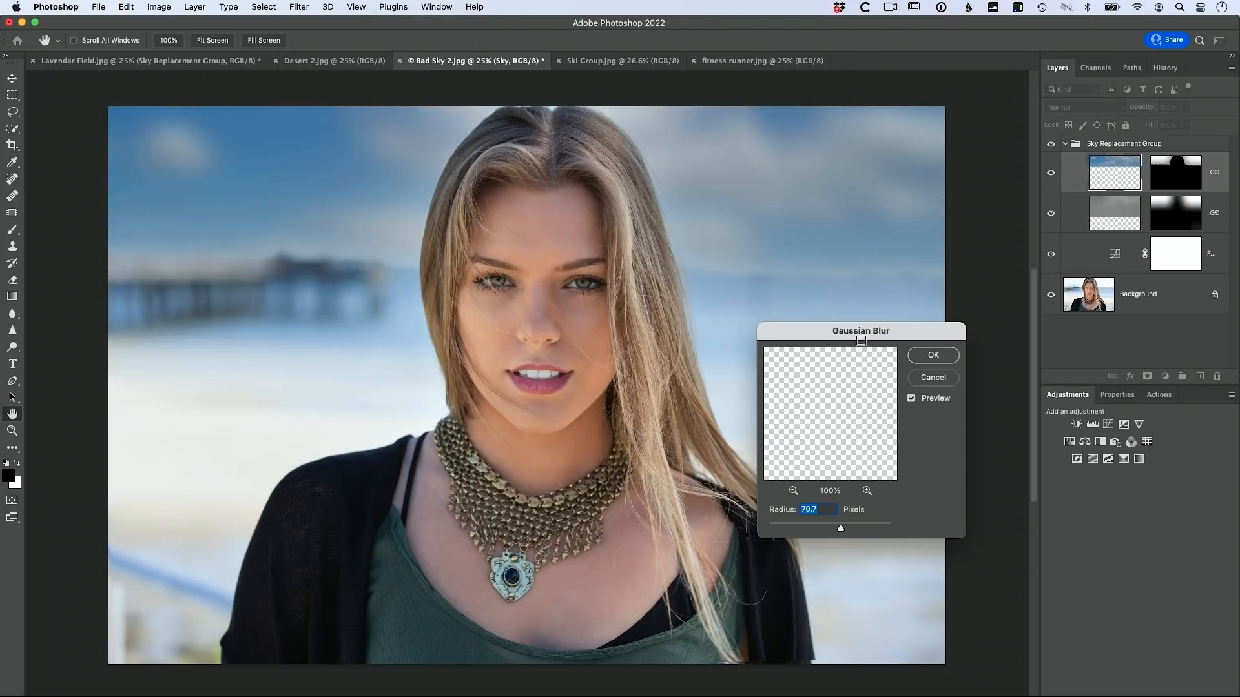
left_click_drag(897, 336, 982, 286)
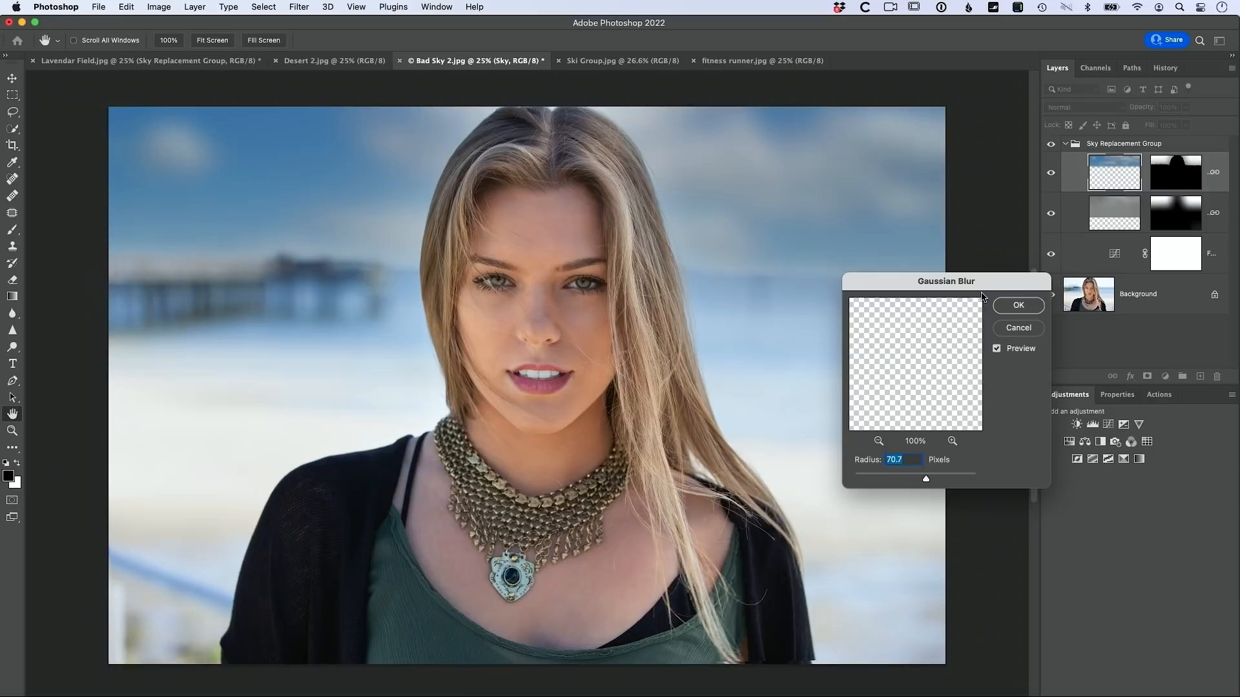
left_click_drag(925, 476, 925, 481)
Step: Confirm the sky blur and switch to the Ski Group.jpg photo
left_click(1018, 307)
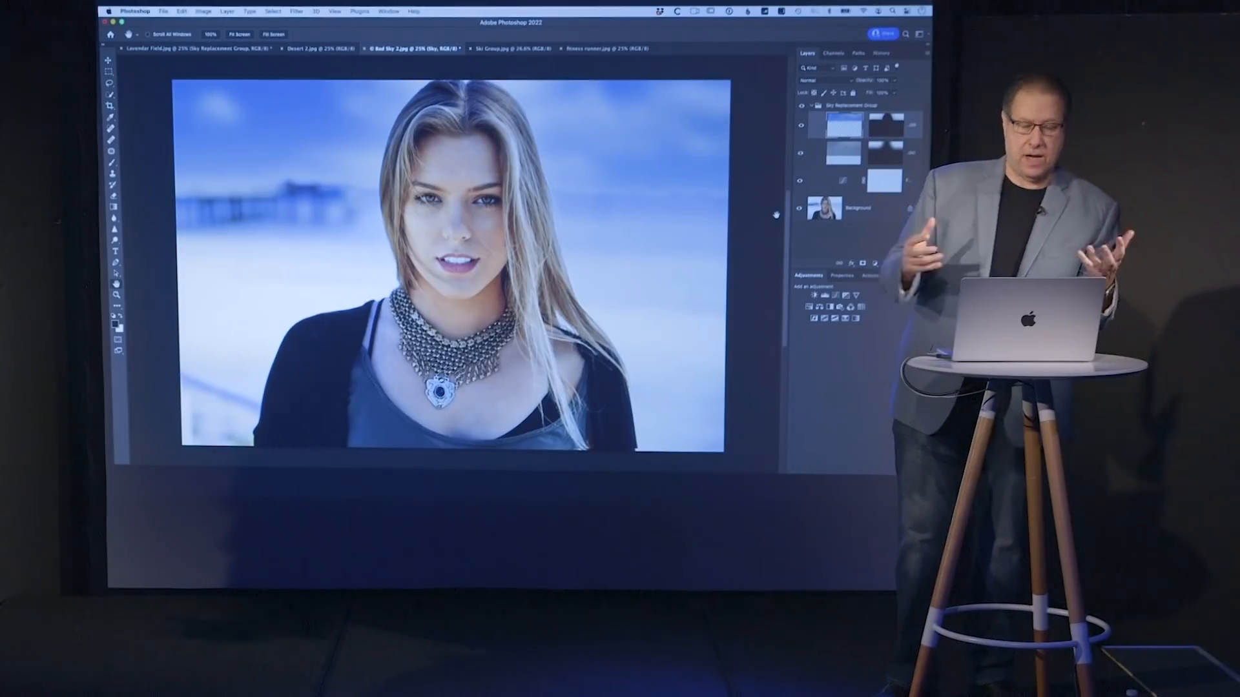
left_click(516, 49)
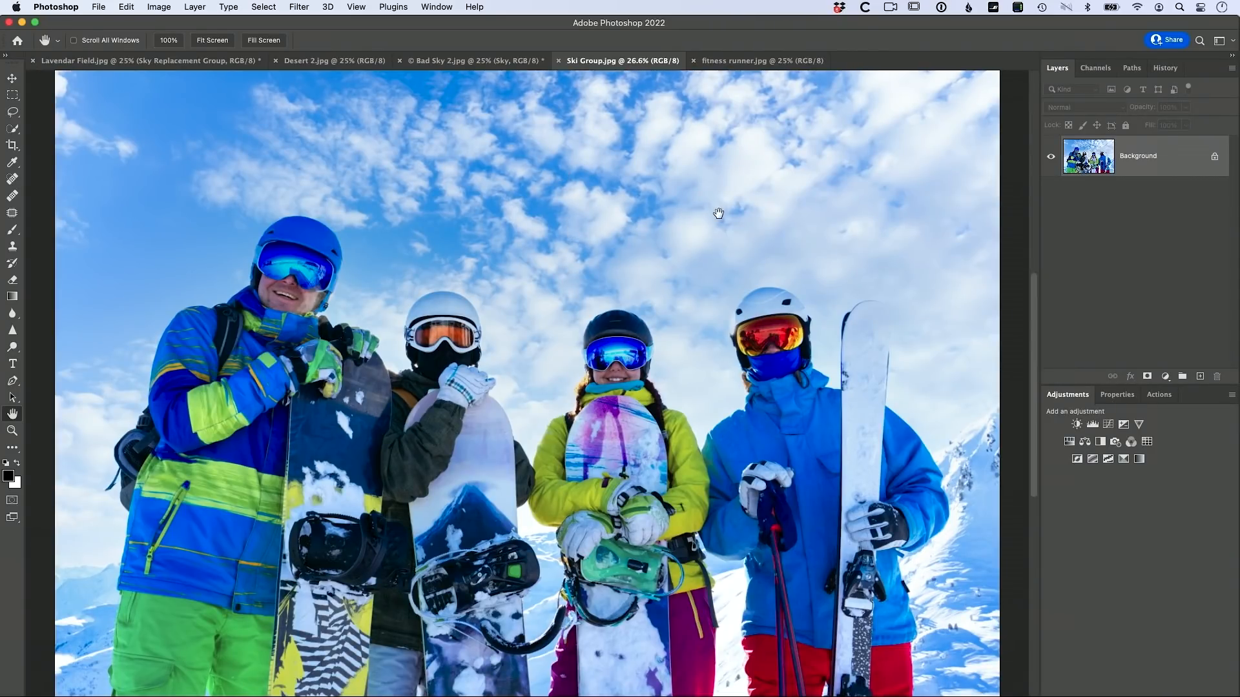
Step: Open the ski photo in Camera Raw Filter and set sharpening to 115, Radius 1.2, Detail 25
left_click(298, 8)
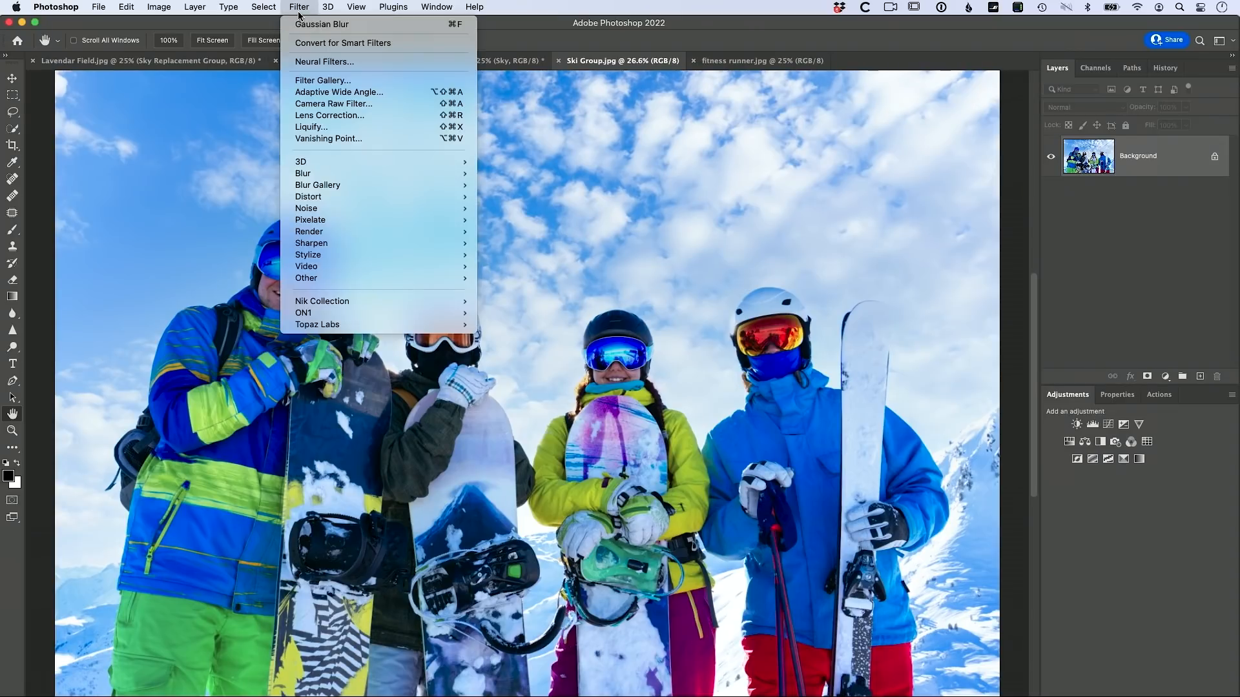
left_click(320, 105)
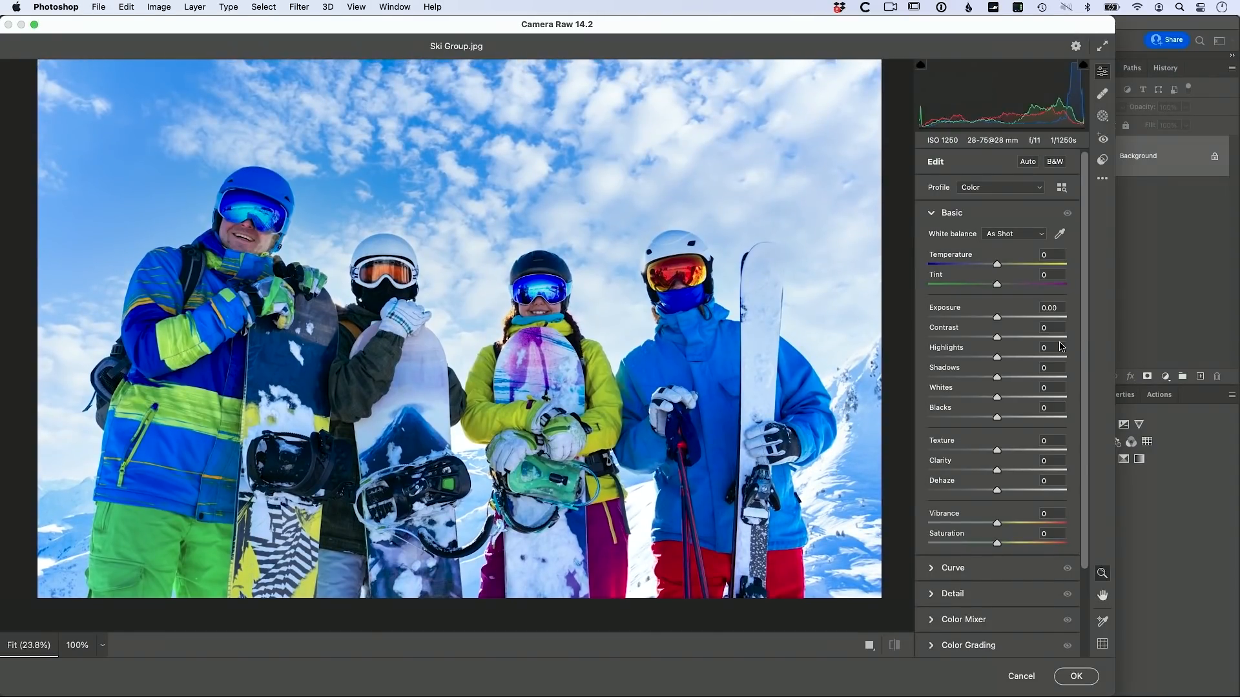
scroll(1059, 347, "down", 3)
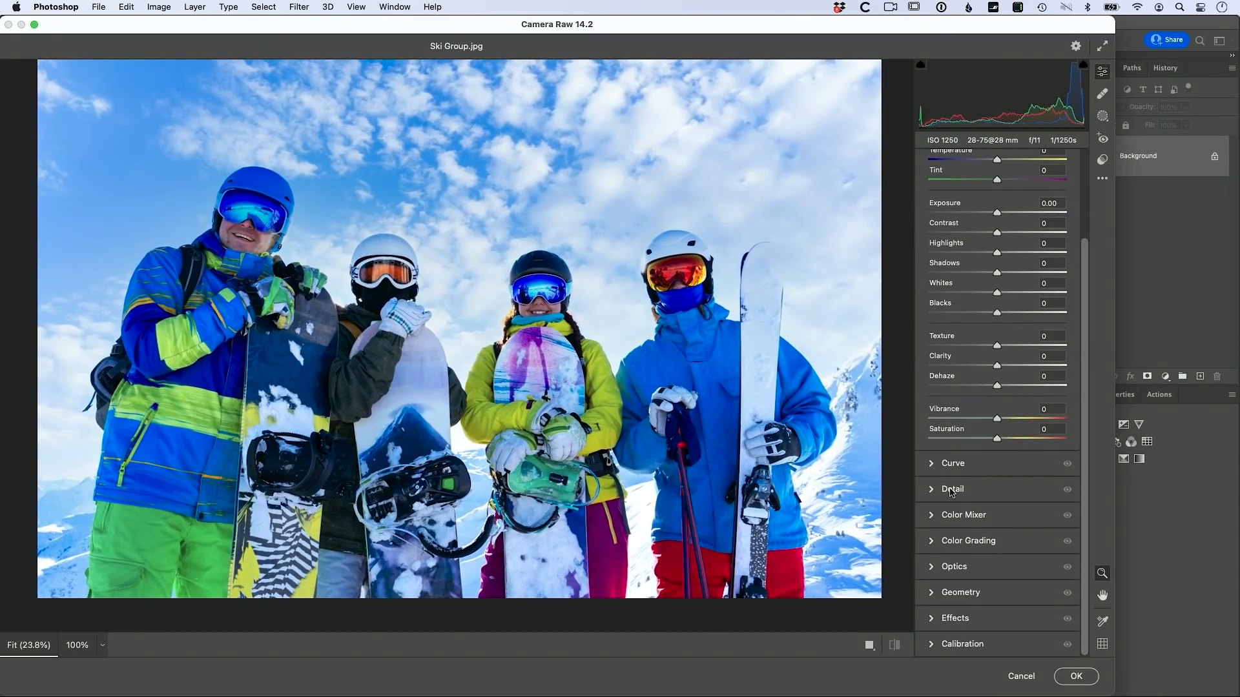
left_click(952, 492)
left_click_drag(929, 295, 1036, 297)
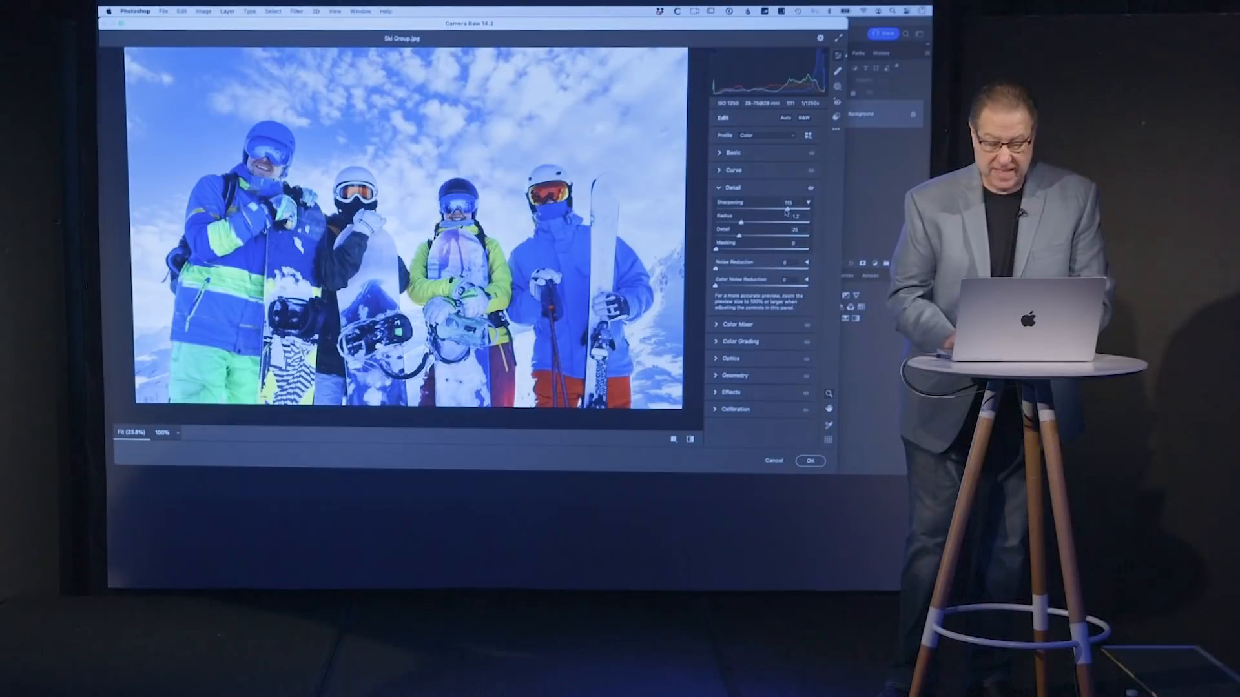
Step: Alt-drag the Masking slider to preview the white sharpening mask
key("alt")
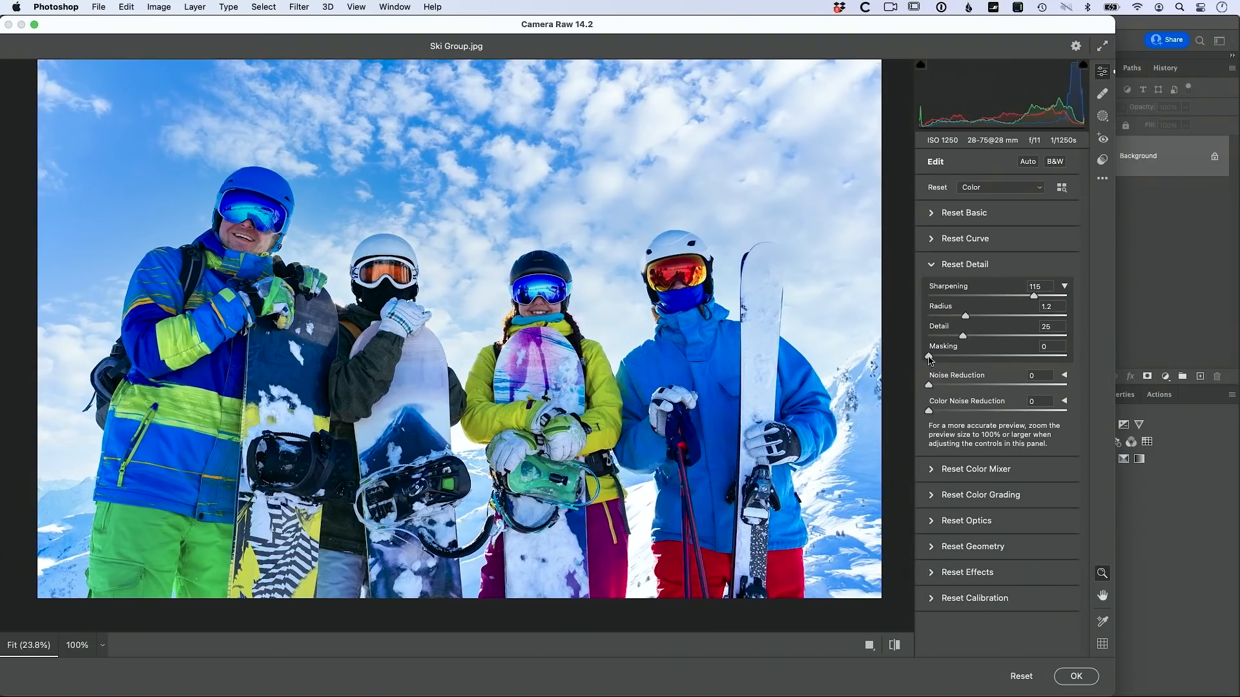
left_click(929, 357, "alt")
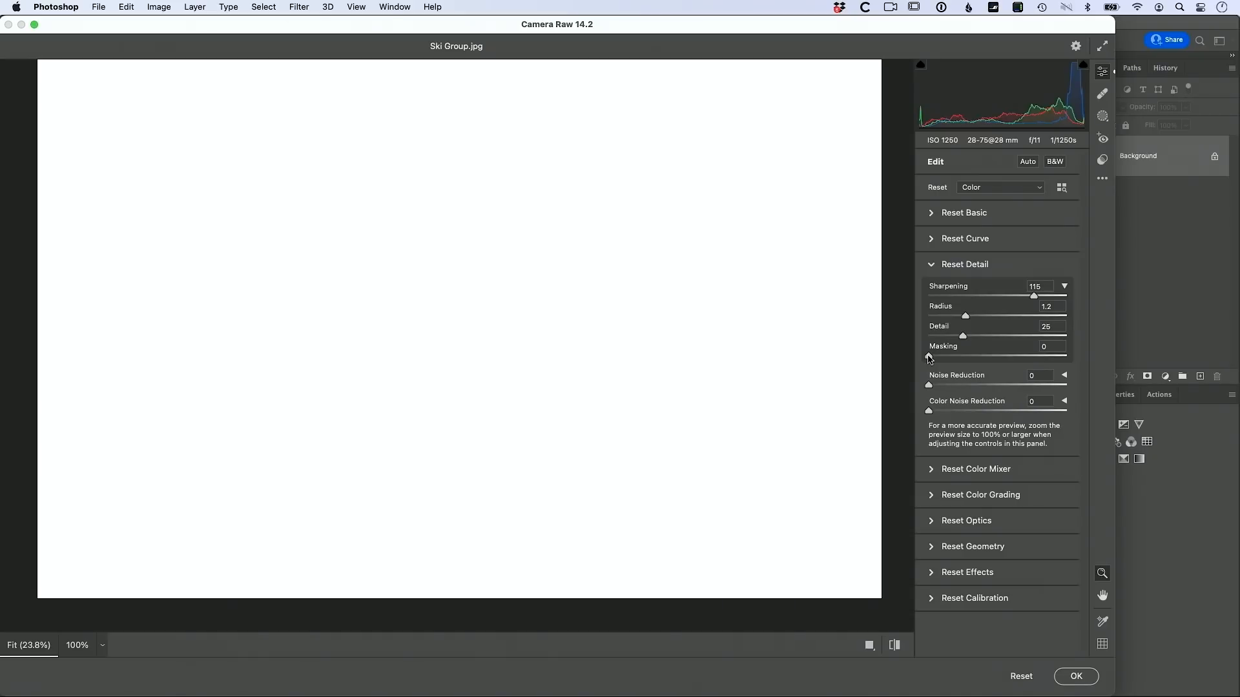
left_click_drag(930, 359, 1059, 359)
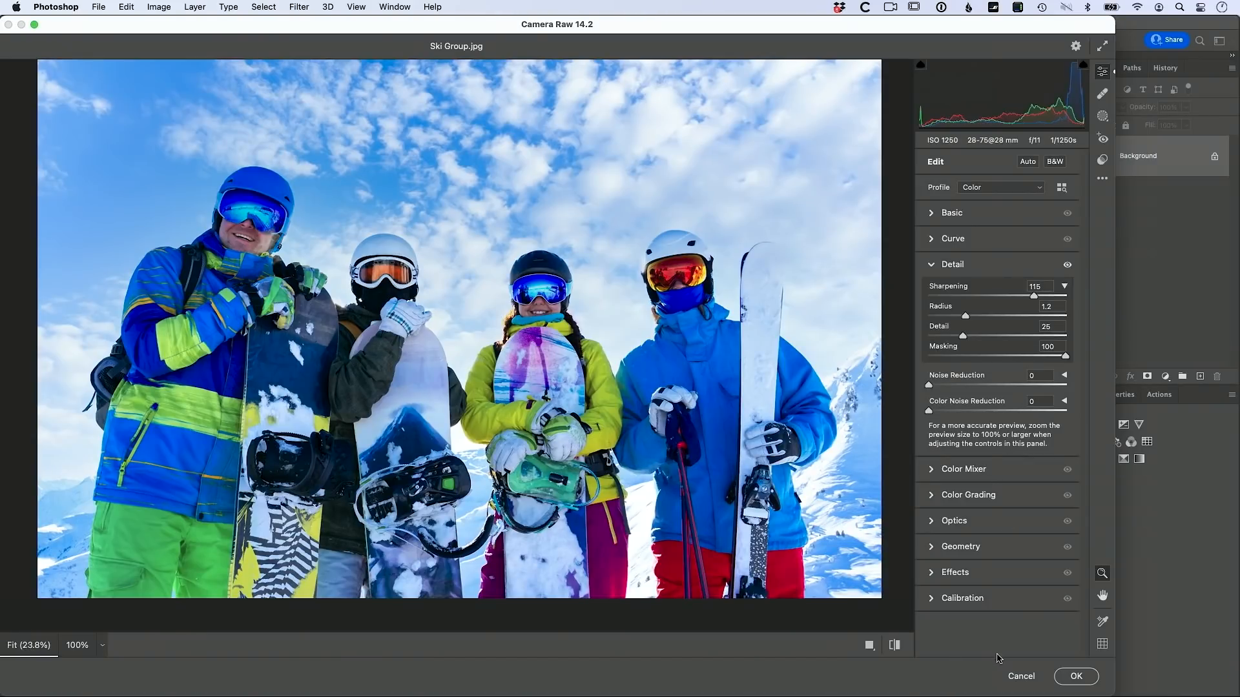
Step: Cancel Camera Raw, discarding the sharpening changes
left_click(1021, 676)
Step: Switch to fitness runner.jpg, fit it on screen, and select its sky with Select > Sky
left_click(714, 62)
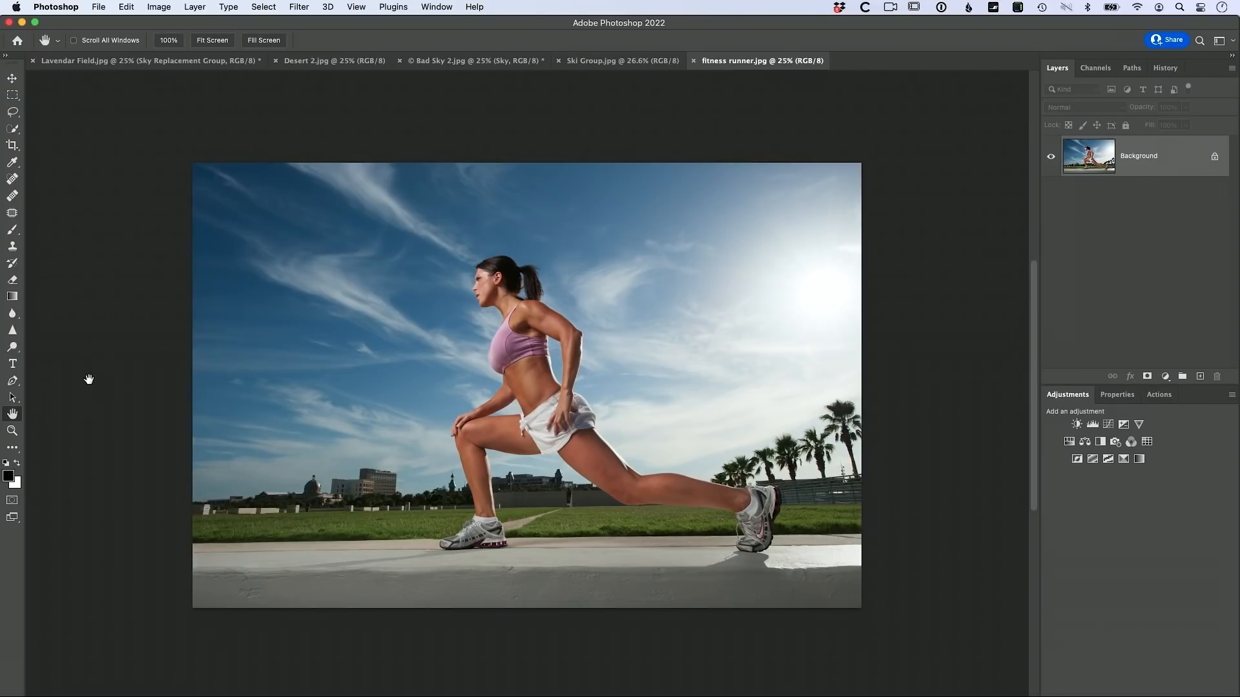
double_click(14, 416)
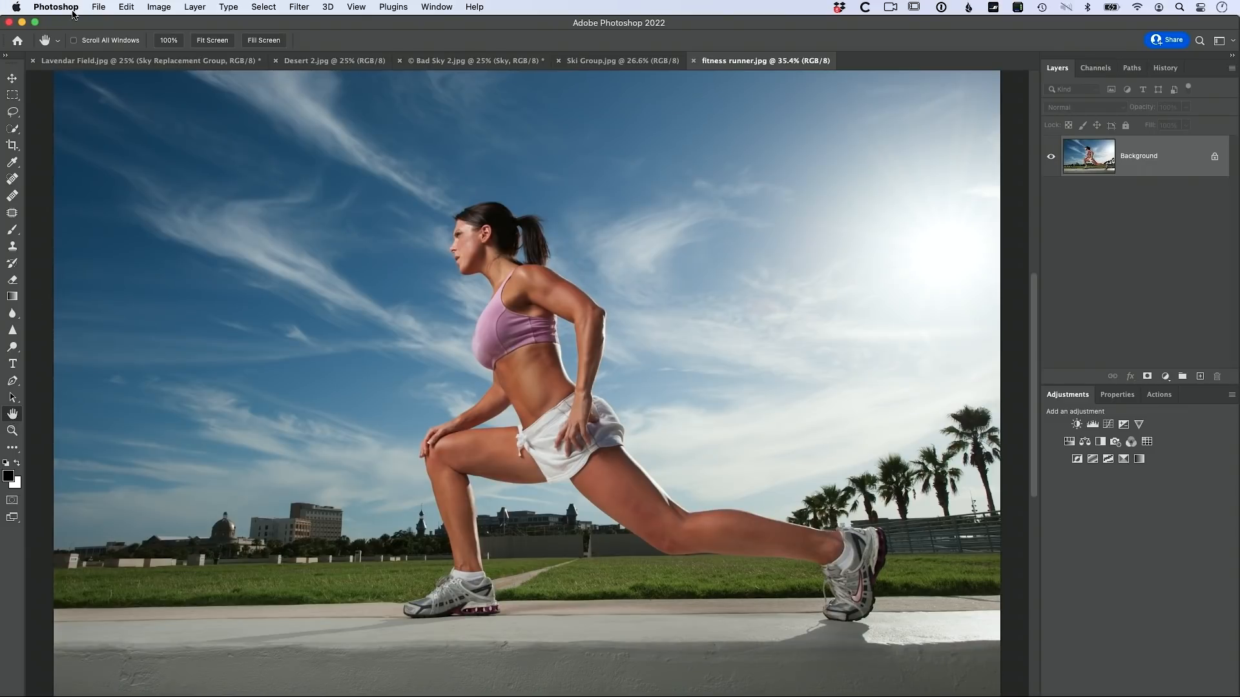
left_click(263, 8)
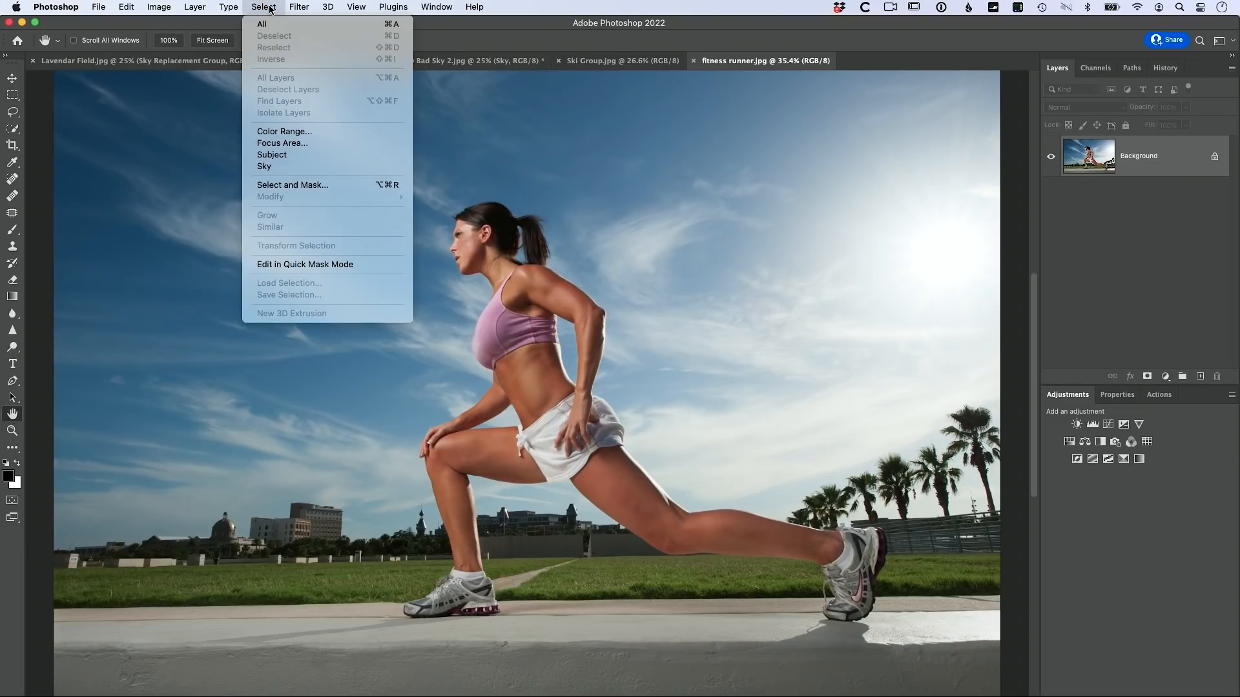
left_click(288, 169)
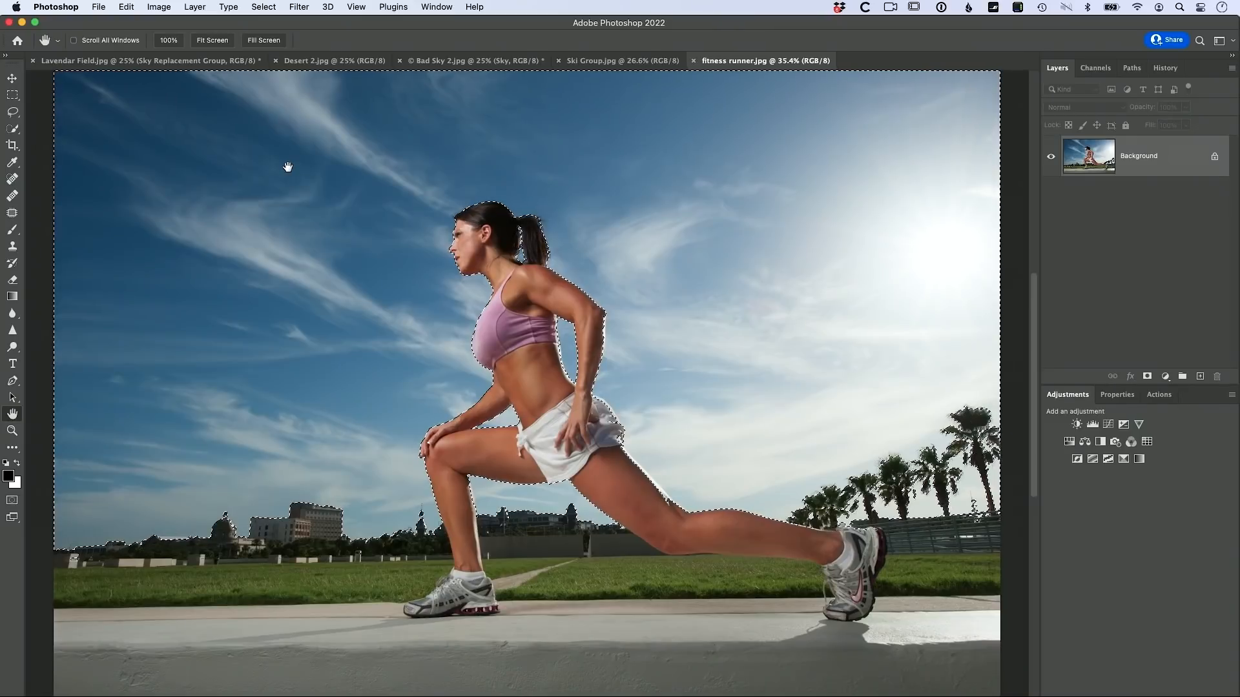
left_click(304, 12)
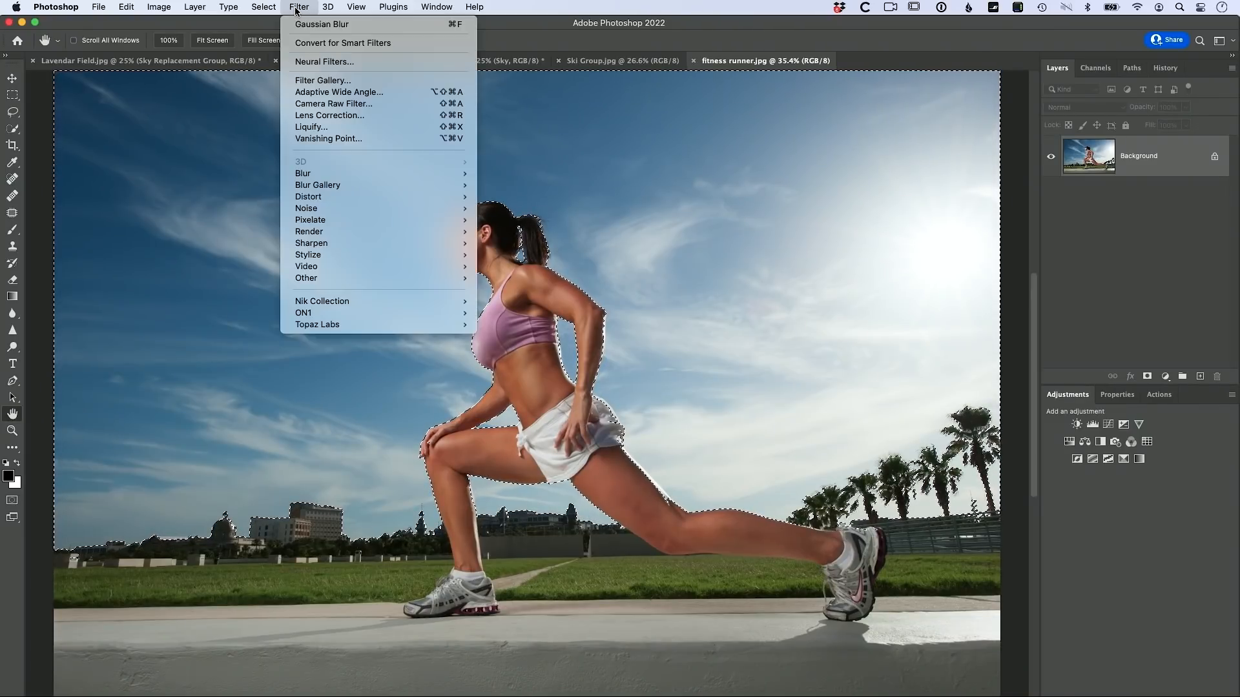
Step: Apply Color Efex Pro 4's Bleach Bypass to the selected sky on its own layer
mouse_move(346, 299)
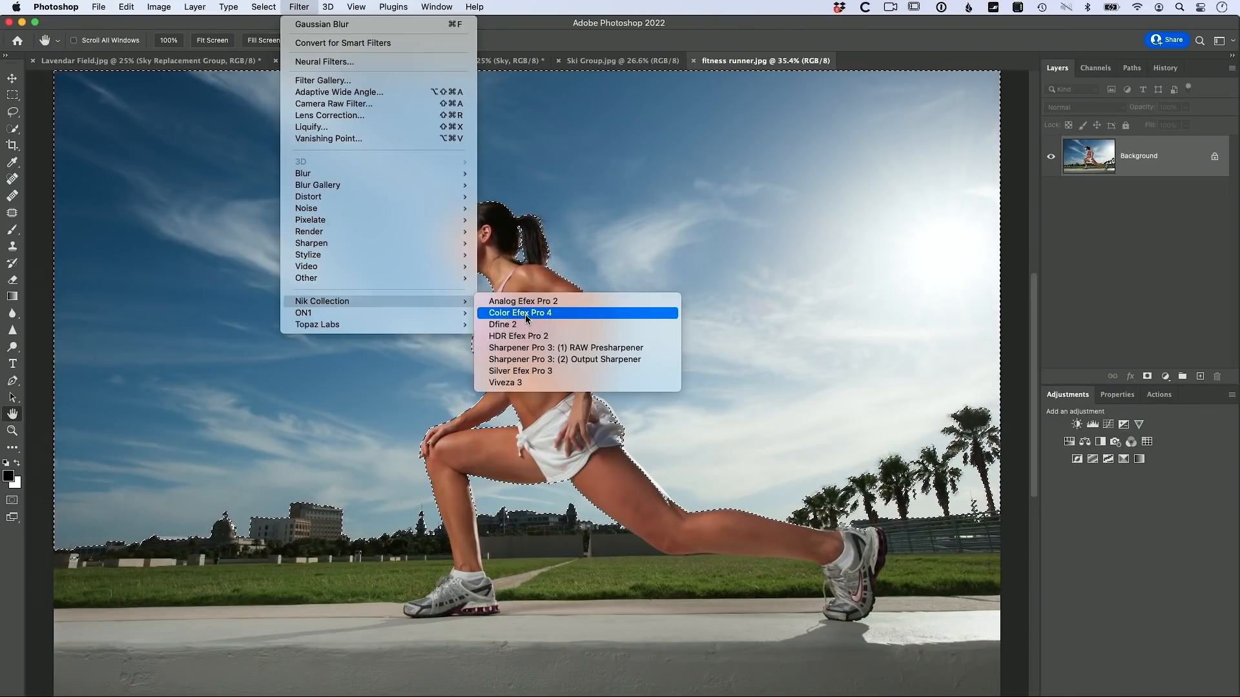
left_click(583, 313)
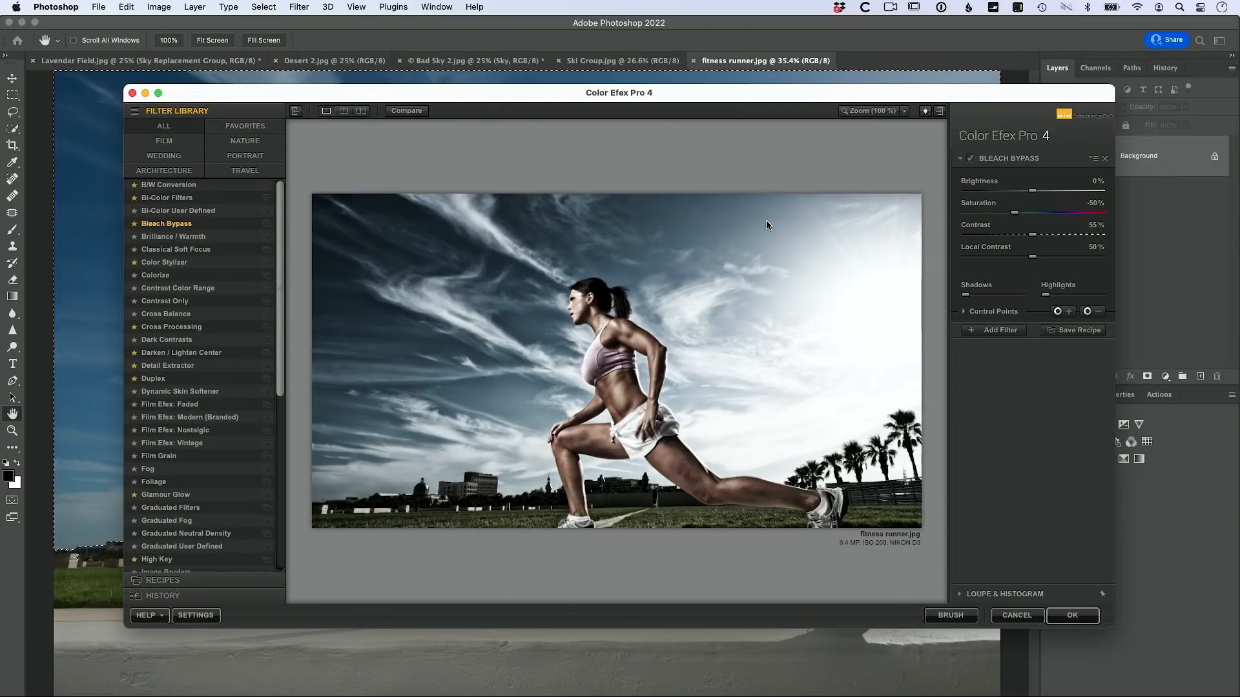
left_click(1067, 616)
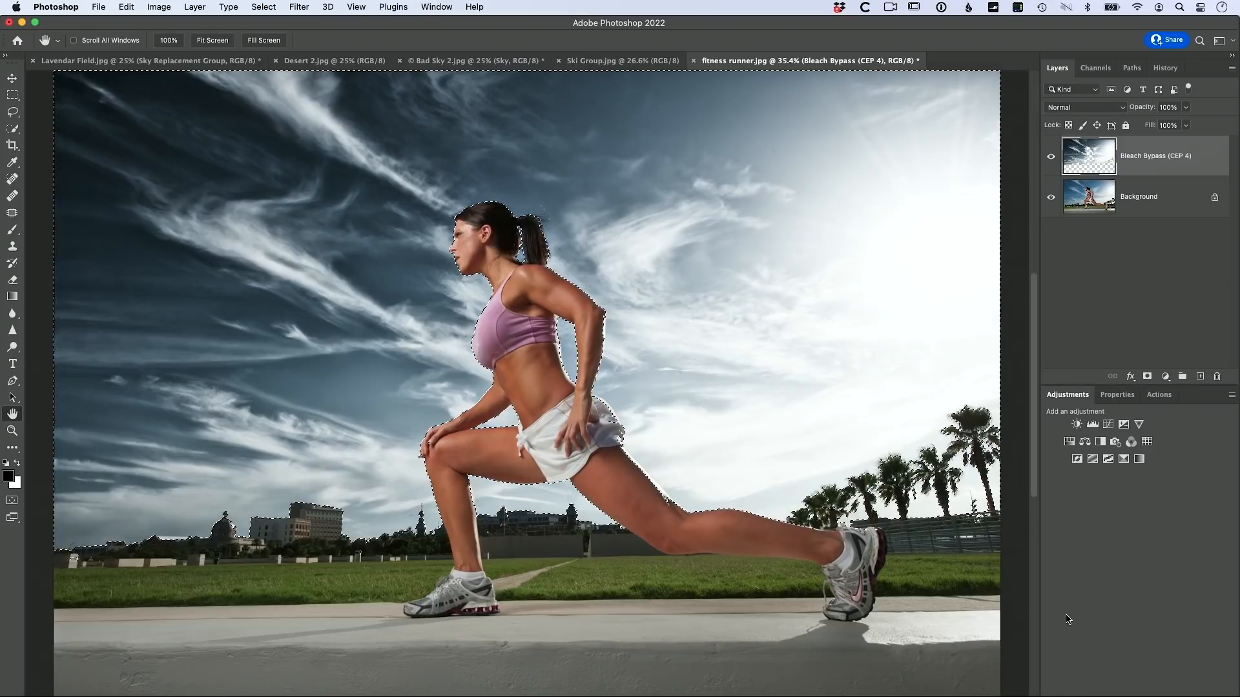
Step: Deselect and lower the Bleach Bypass layer to 71% opacity, toggling it to compare
key("super+d")
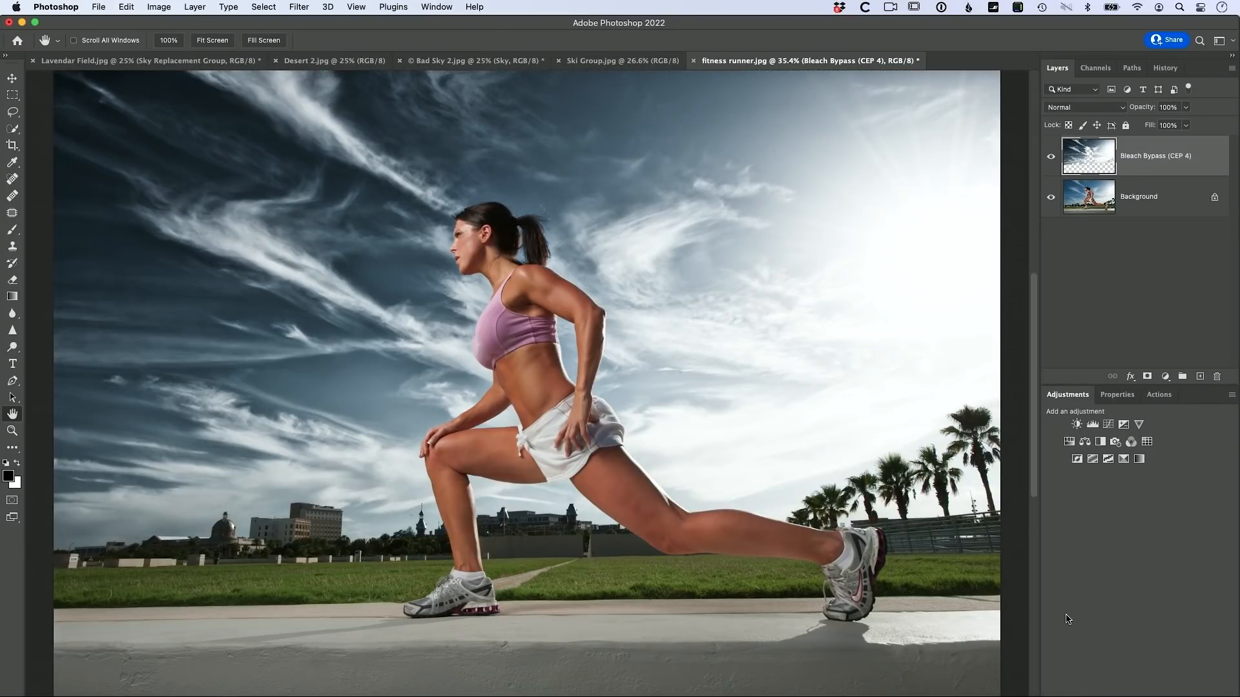
left_click(1186, 107)
left_click_drag(1186, 126, 1170, 127)
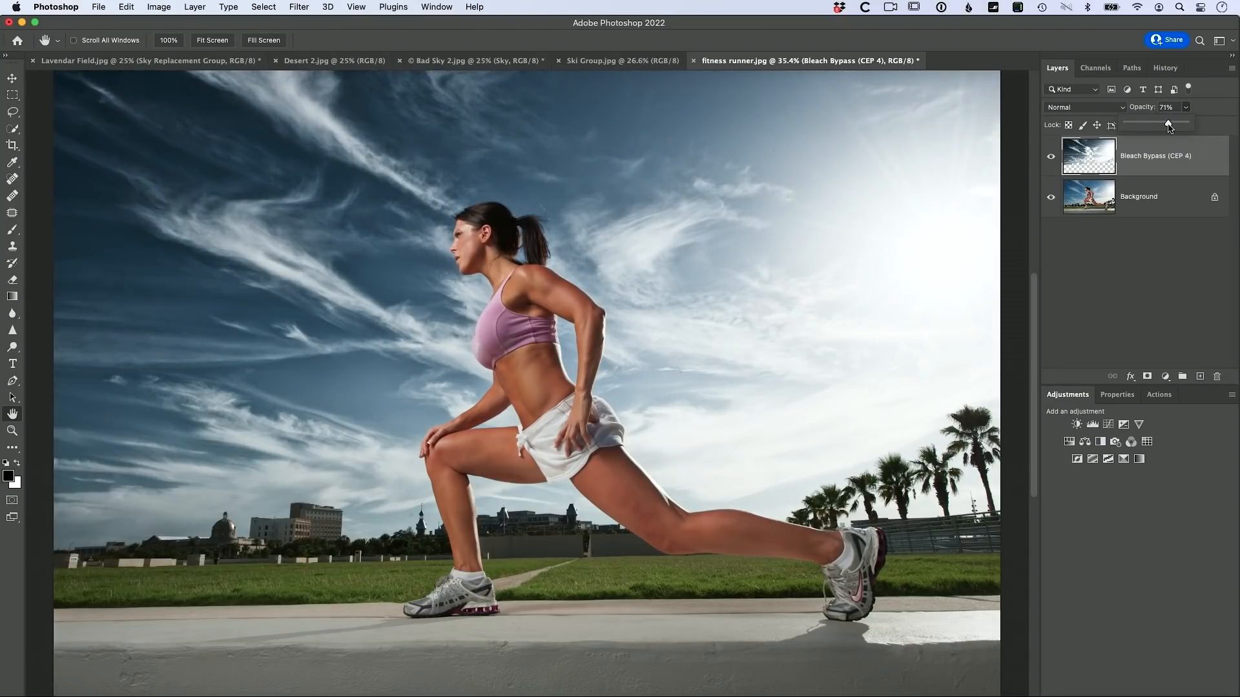
left_click(1051, 156)
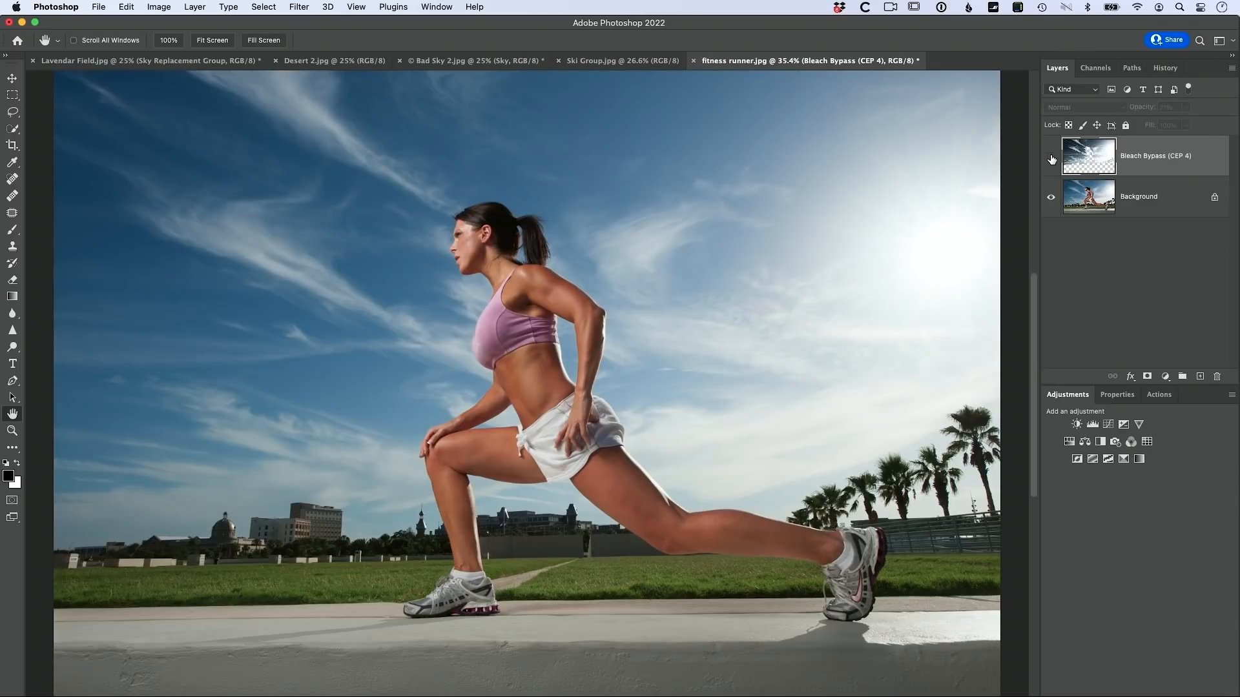
left_click(1050, 156)
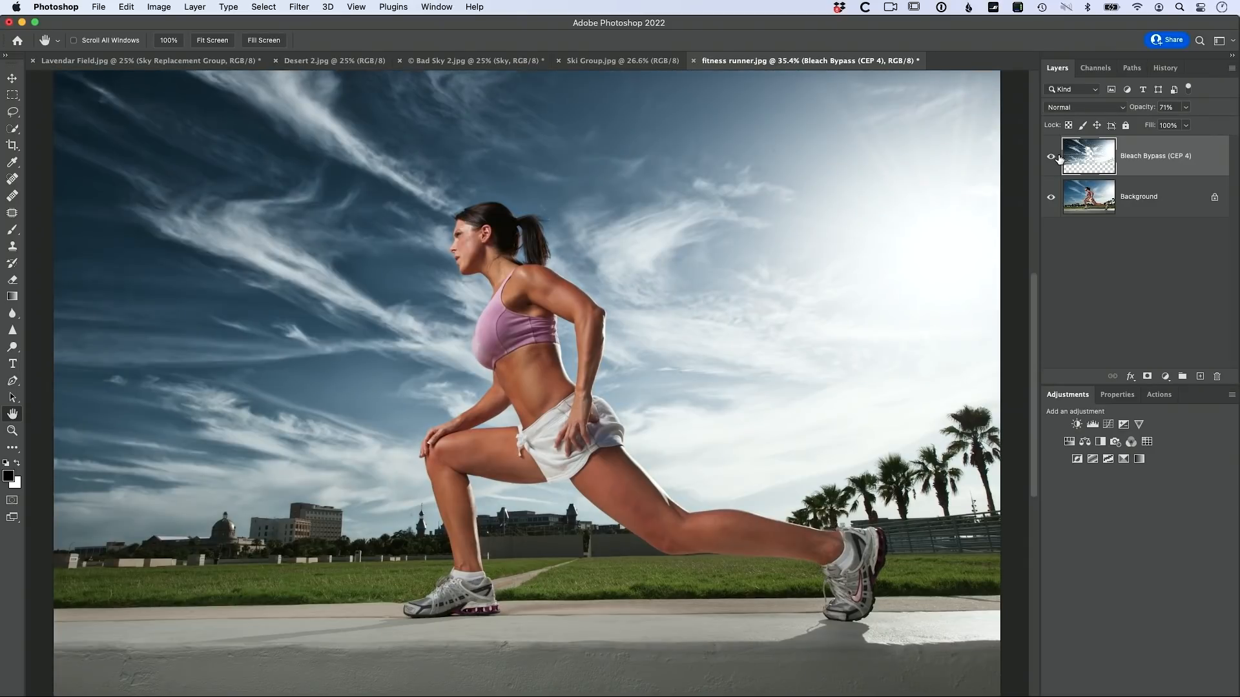
Step: Flatten the image from the Layers panel menu
left_click(1231, 68)
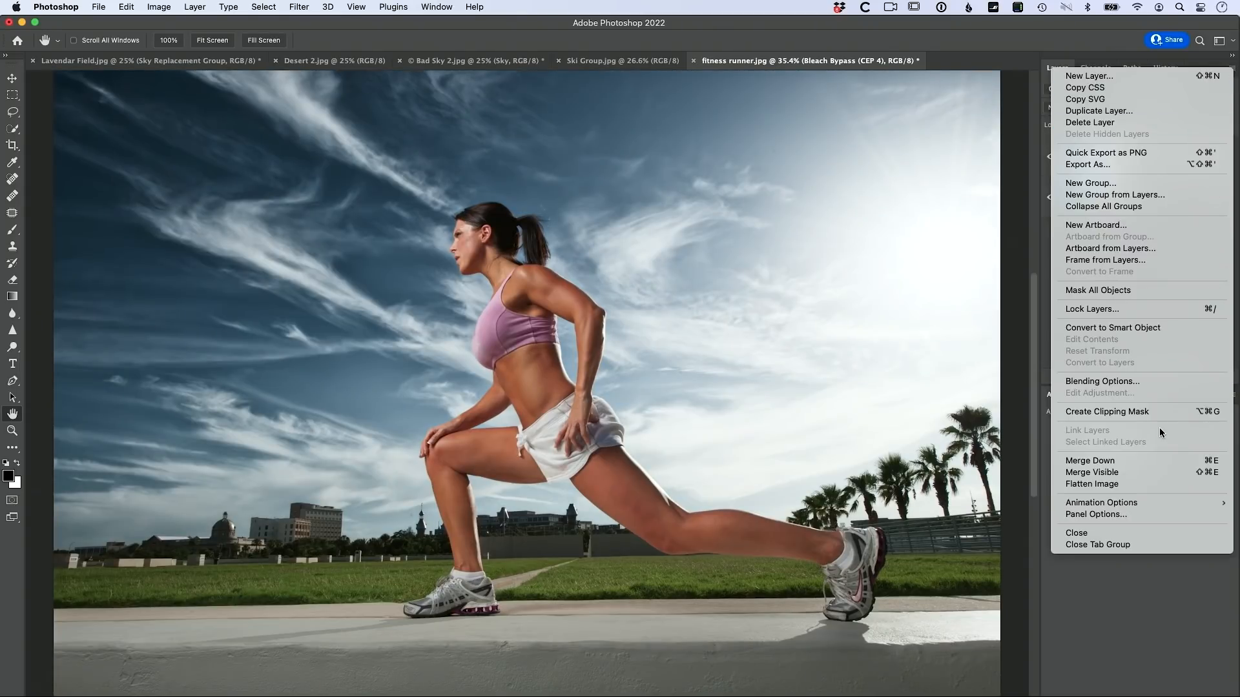
left_click(1145, 484)
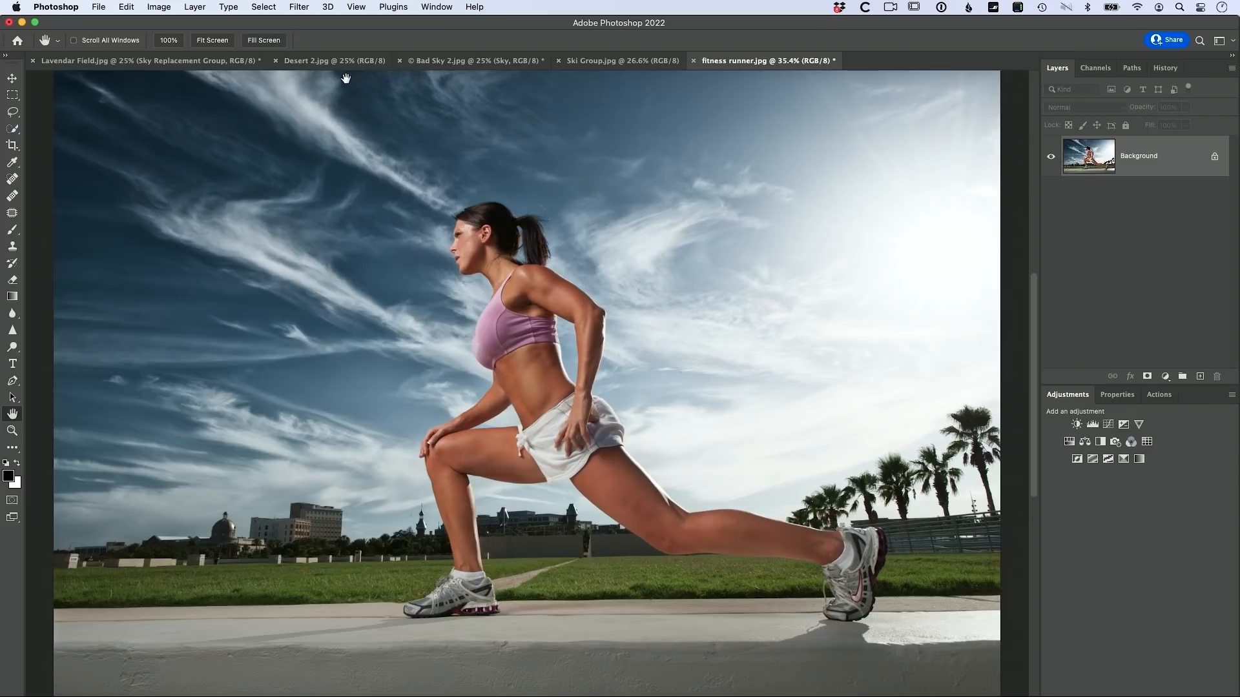
left_click(299, 7)
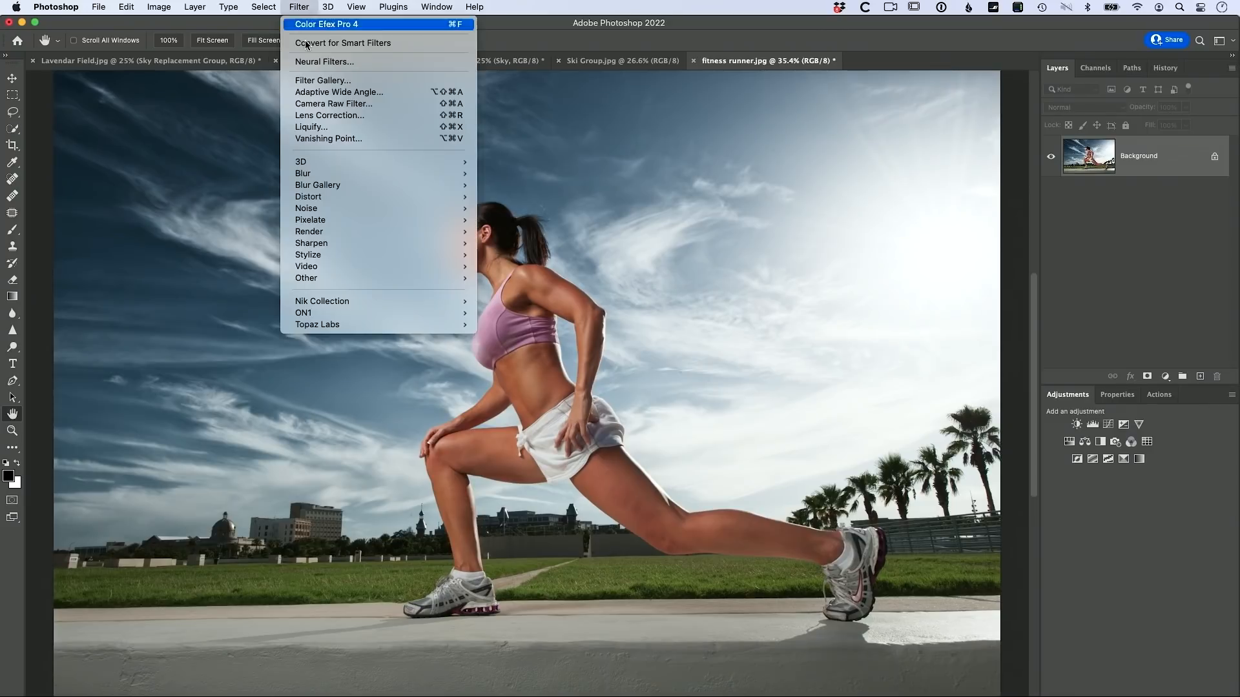
Step: Open the runner photo in Camera Raw Filter and compare Artistic profiles 01 through 04
left_click(312, 105)
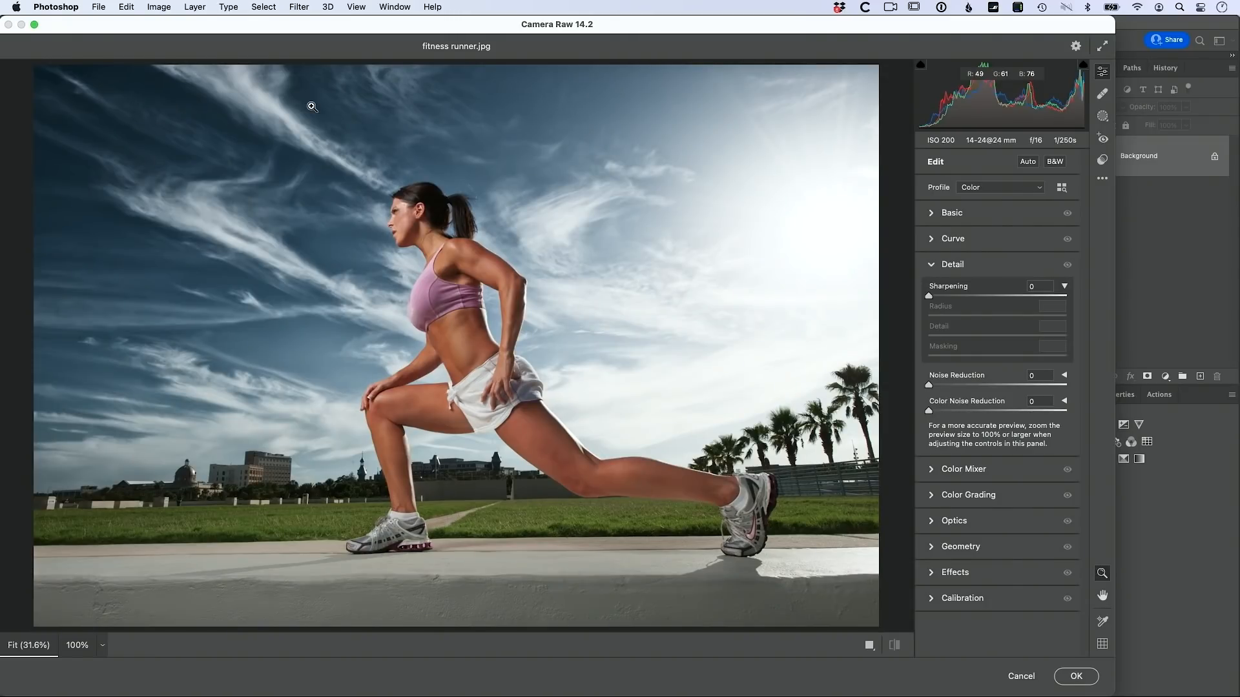
left_click(1061, 189)
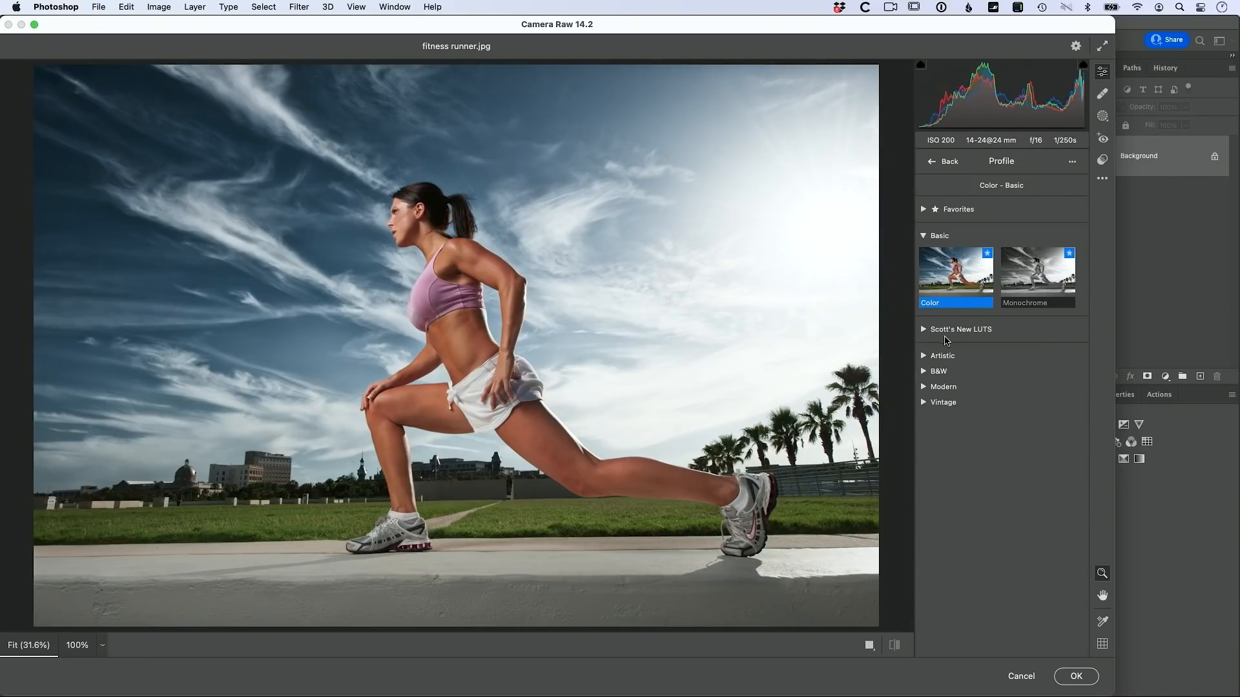
left_click(923, 357)
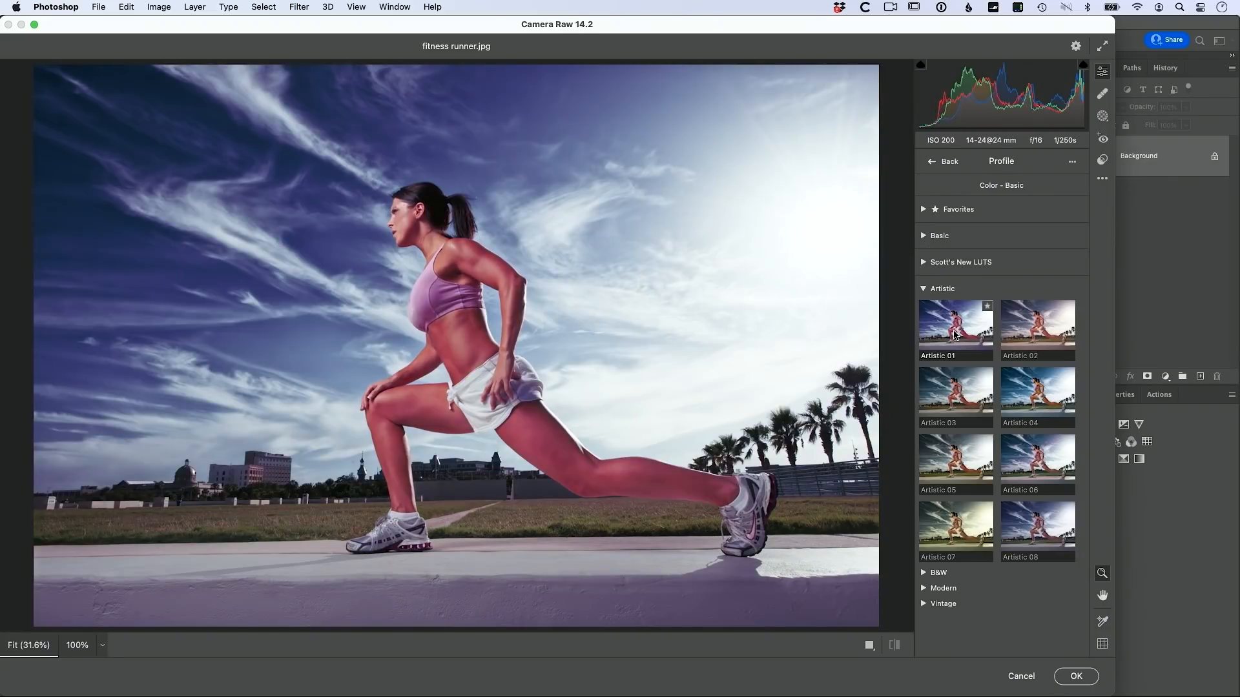
left_click(949, 339)
left_click(1040, 337)
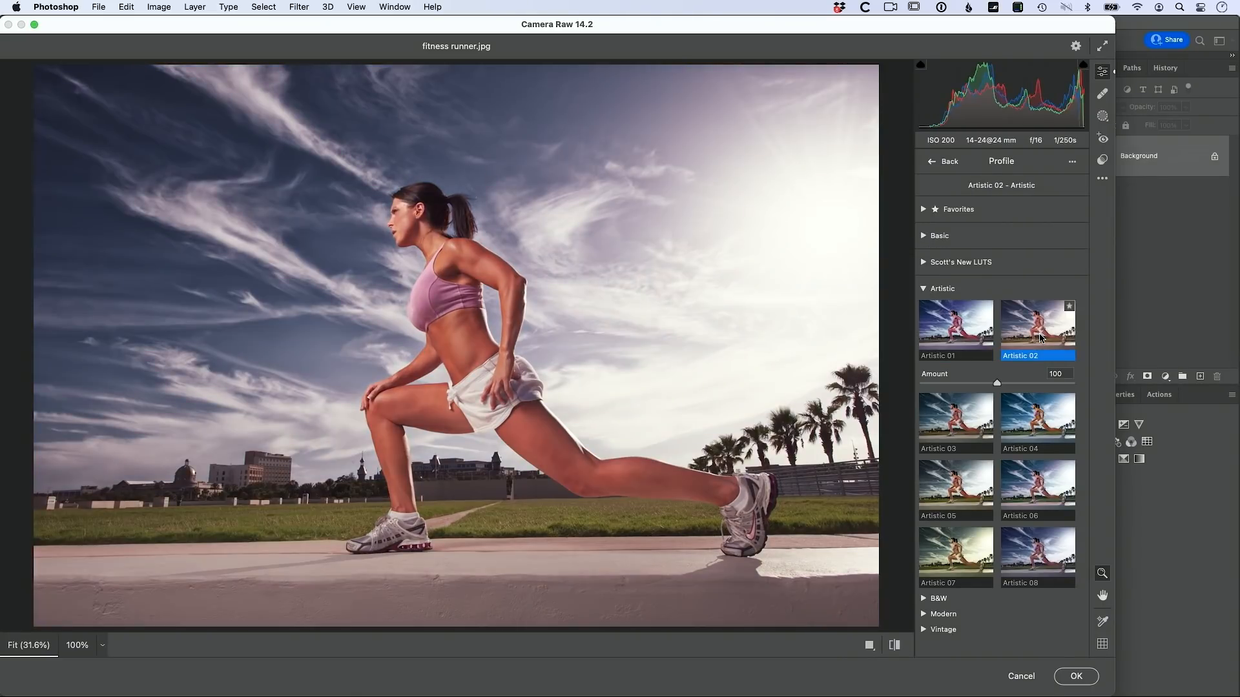
left_click(1036, 395)
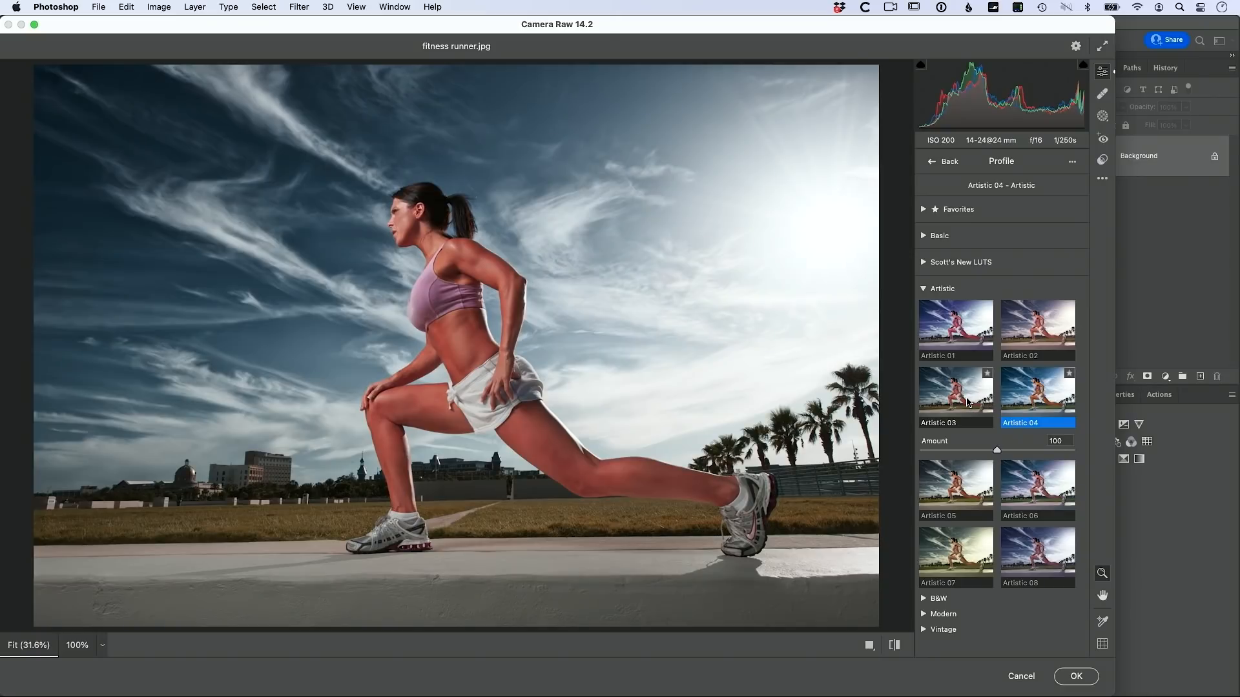
left_click(971, 402)
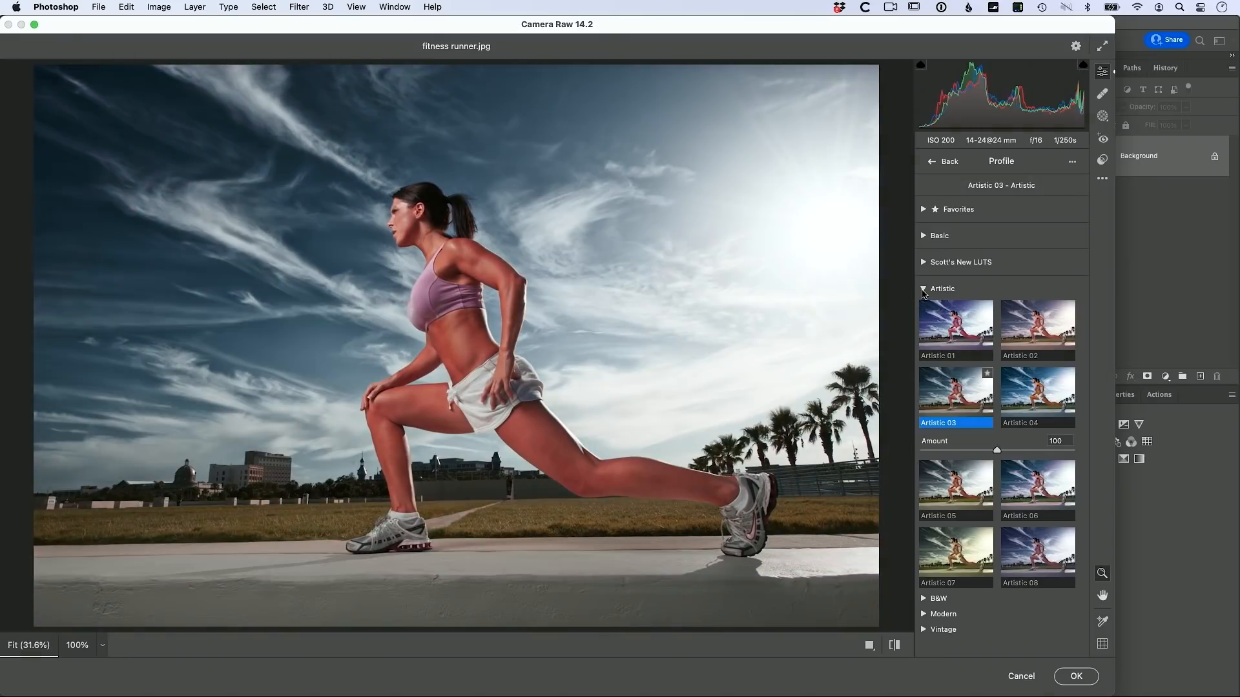
Step: Switch to the Modern profile group and apply Modern 04
left_click(924, 289)
left_click(924, 320)
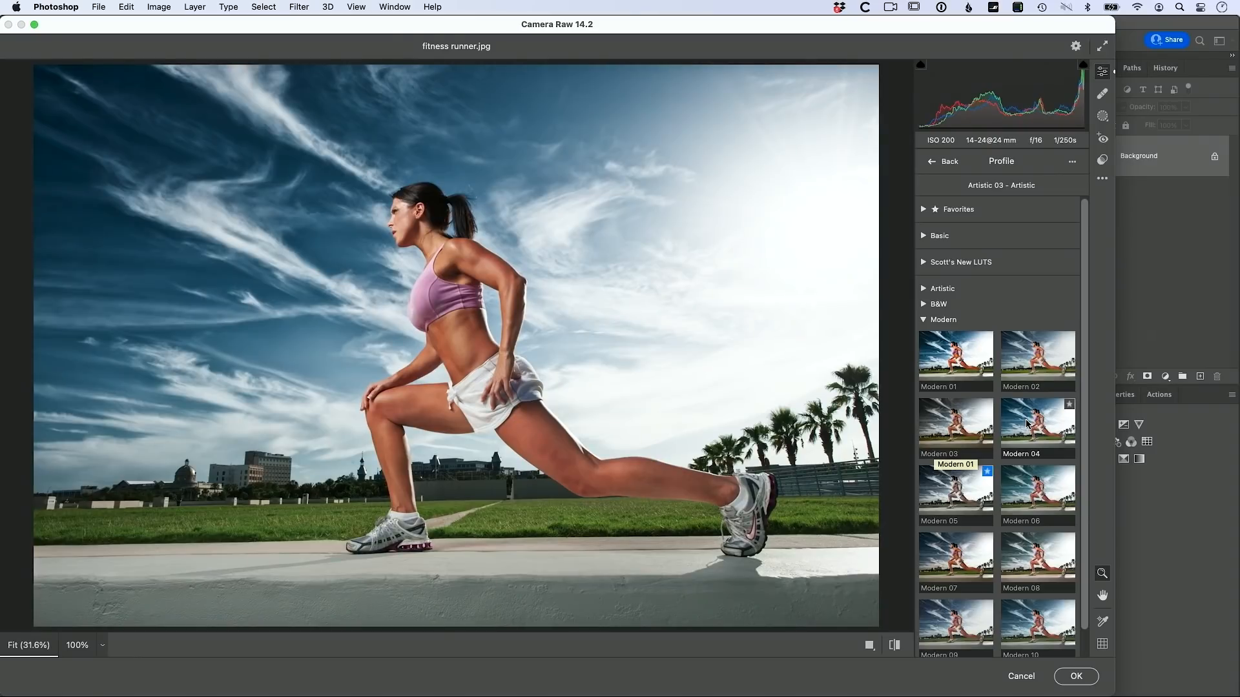
left_click(1027, 425)
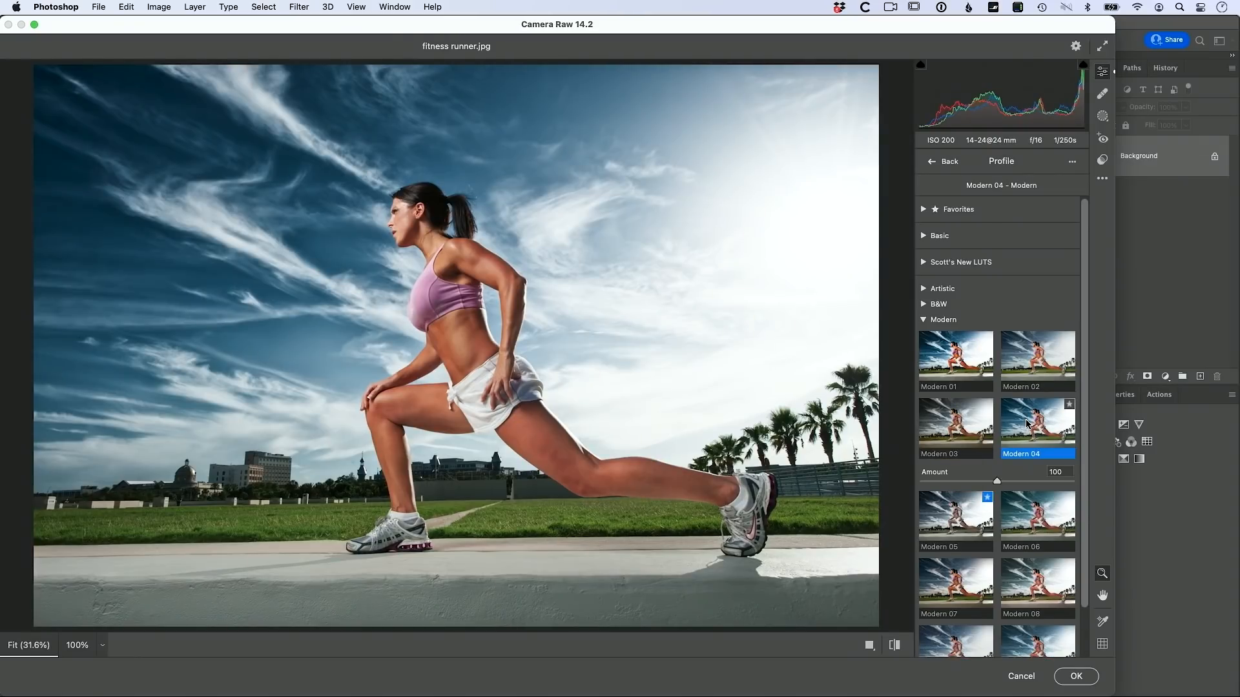